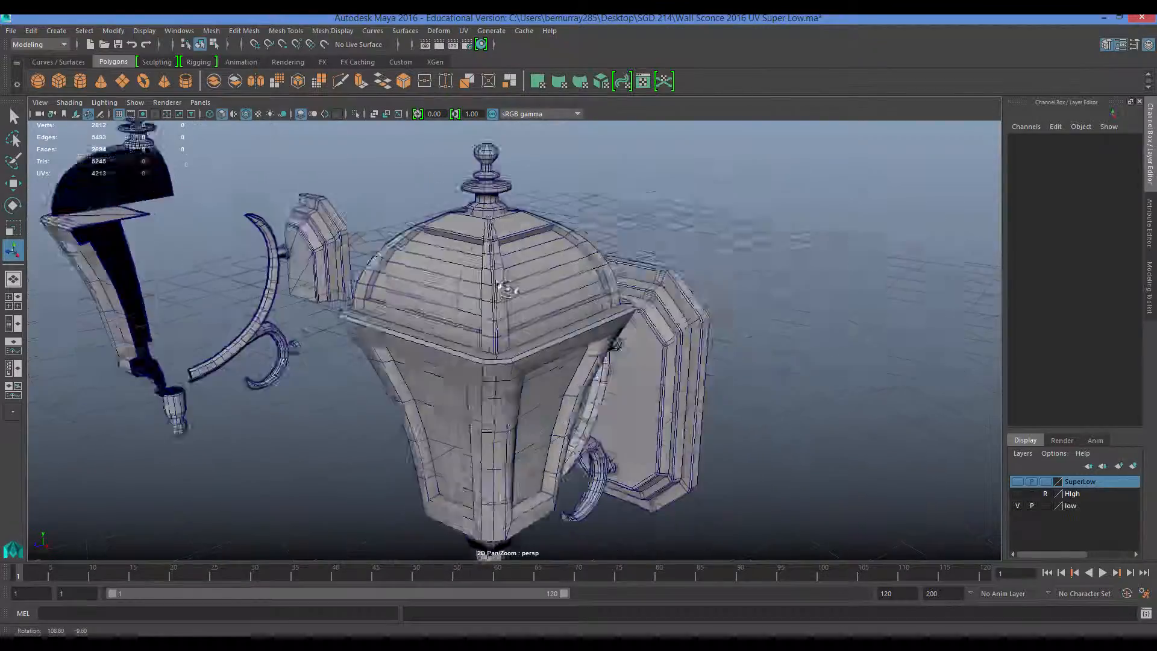
Examine the complete wall sconce model from several angles and distances.
{"action": "left_click_drag", "start_coordinate": [531, 309], "coordinate": [507, 302], "text": "alt"}
{"action": "middle_click_drag", "start_coordinate": [506, 301], "coordinate": [507, 346], "text": "alt"}
{"action": "left_click_drag", "start_coordinate": [506, 346], "coordinate": [509, 340], "text": "alt"}
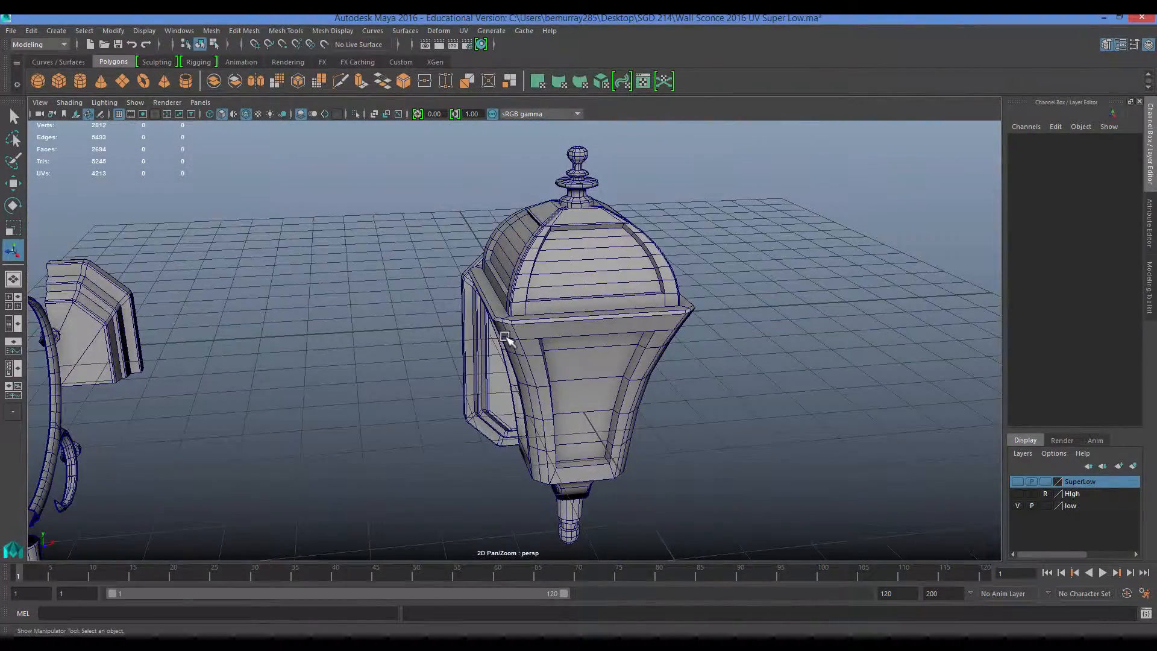
{"action": "right_click_drag", "start_coordinate": [509, 340], "coordinate": [518, 327], "text": "alt"}
{"action": "middle_click_drag", "start_coordinate": [518, 328], "coordinate": [525, 307], "text": "alt"}
{"action": "left_click_drag", "start_coordinate": [525, 306], "coordinate": [567, 265], "text": "alt"}
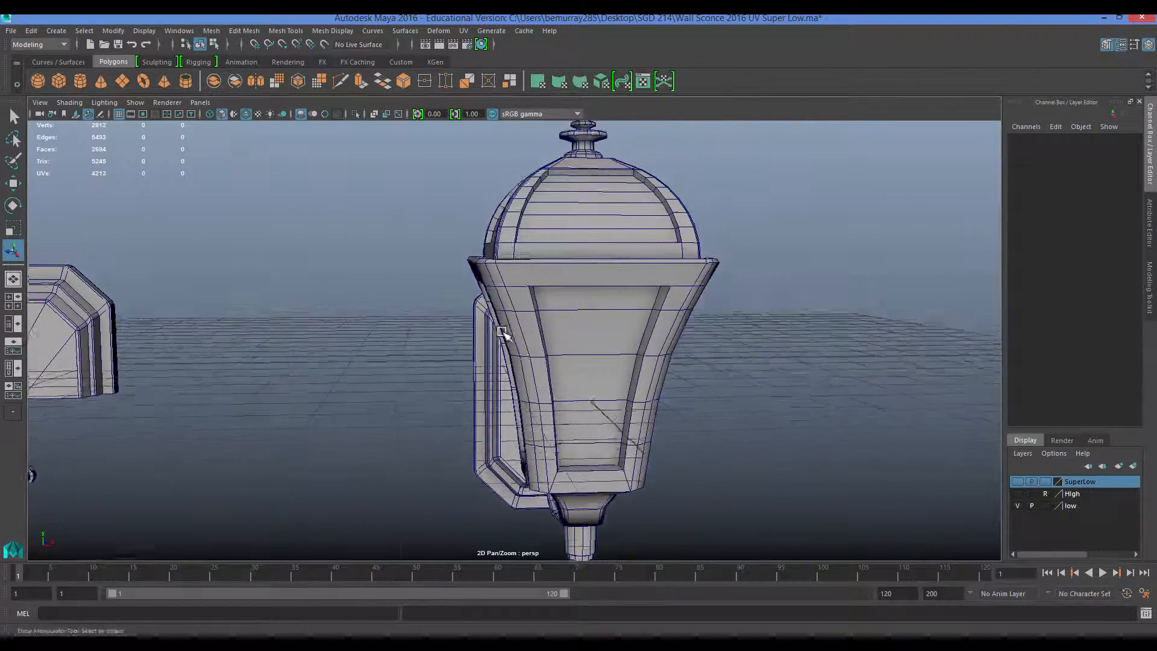
{"action": "left_click_drag", "start_coordinate": [525, 337], "coordinate": [554, 319], "text": "alt"}
{"action": "right_click_drag", "start_coordinate": [506, 329], "coordinate": [522, 315], "text": "alt"}
{"action": "left_click_drag", "start_coordinate": [521, 313], "coordinate": [498, 279], "text": "alt"}
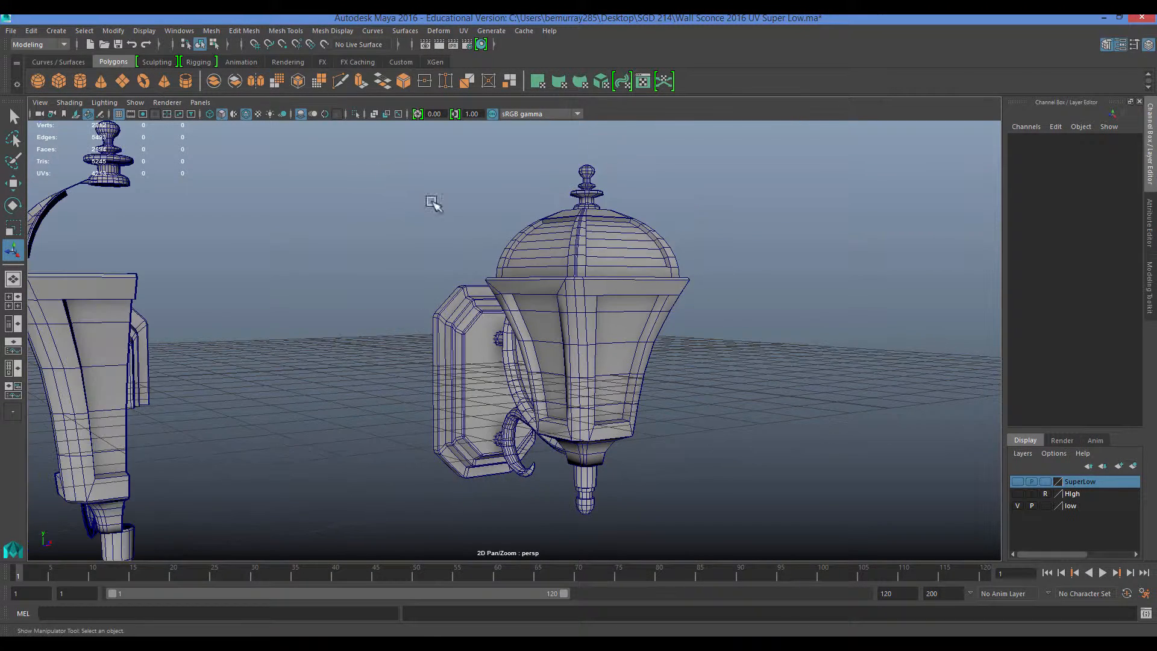
Select all parts of the complete wall sconce and show their UVs in an enlarged UV Editor.
{"action": "left_click_drag", "start_coordinate": [387, 171], "coordinate": [736, 512]}
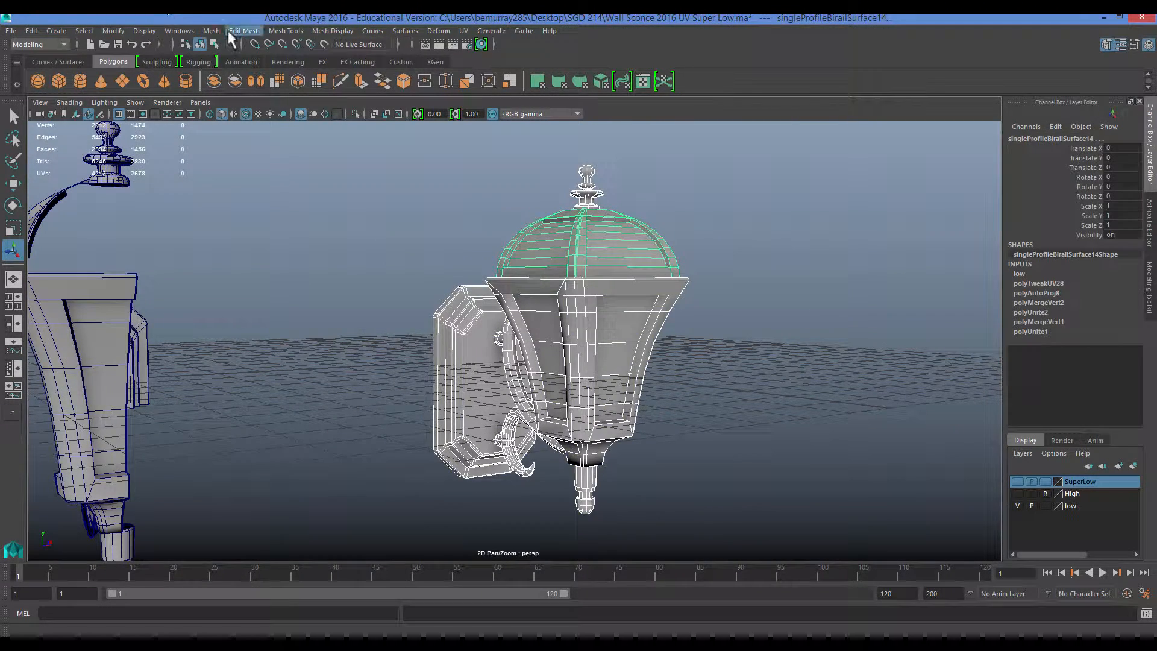
{"action": "left_click", "coordinate": [179, 30]}
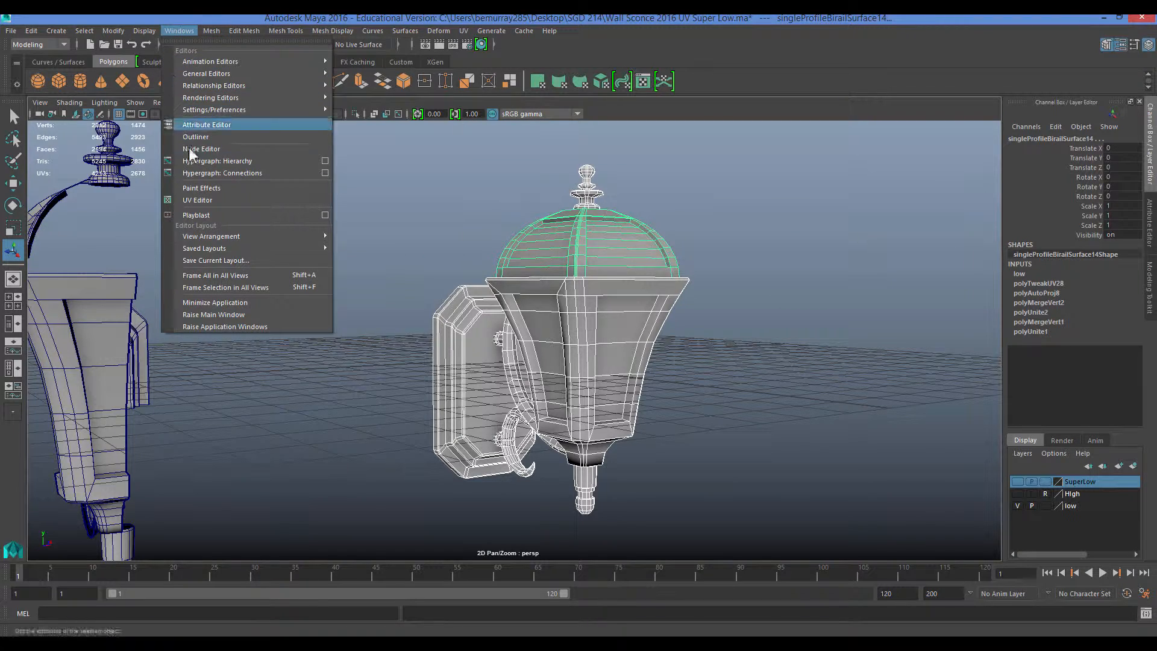
{"action": "left_click", "coordinate": [196, 203]}
{"action": "scroll", "coordinate": [290, 303], "scroll_direction": "up", "scroll_amount": 1}
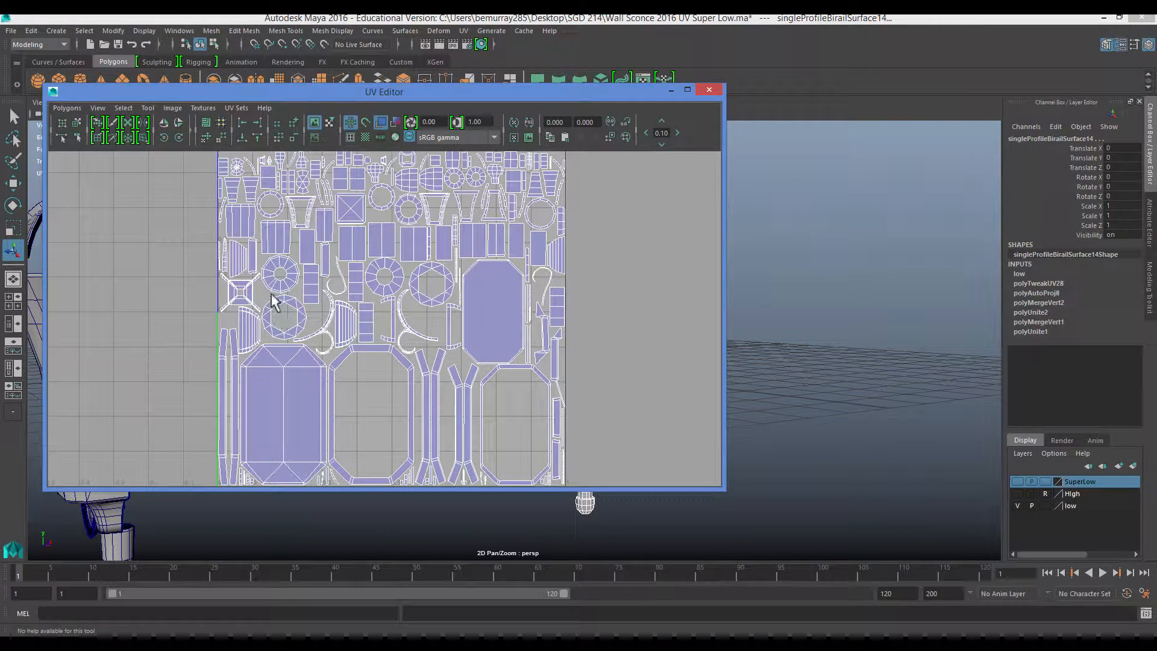
{"action": "left_click_drag", "start_coordinate": [608, 91], "coordinate": [605, 31]}
{"action": "left_click_drag", "start_coordinate": [725, 428], "coordinate": [939, 571]}
{"action": "scroll", "coordinate": [362, 161], "scroll_direction": "up", "scroll_amount": 2}
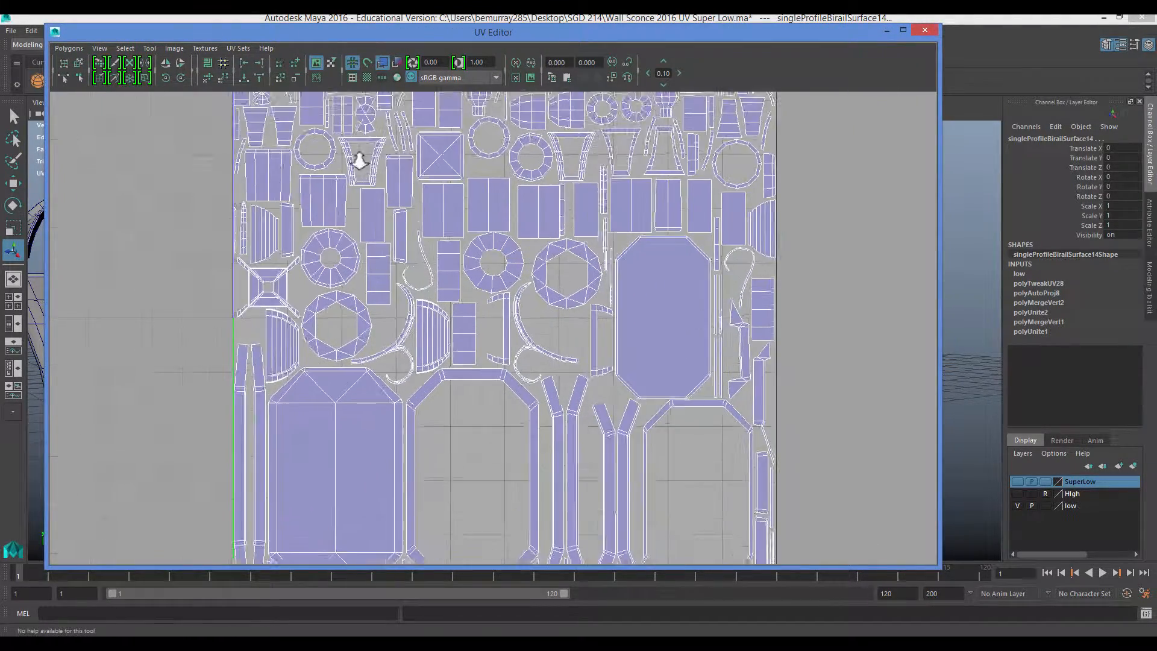
Examine the sconce's full UV layout, from the small shells to the large wall plate shells.
{"action": "middle_click_drag", "start_coordinate": [558, 162], "coordinate": [534, 286], "text": "alt"}
{"action": "scroll", "coordinate": [540, 280], "scroll_direction": "up", "scroll_amount": 1}
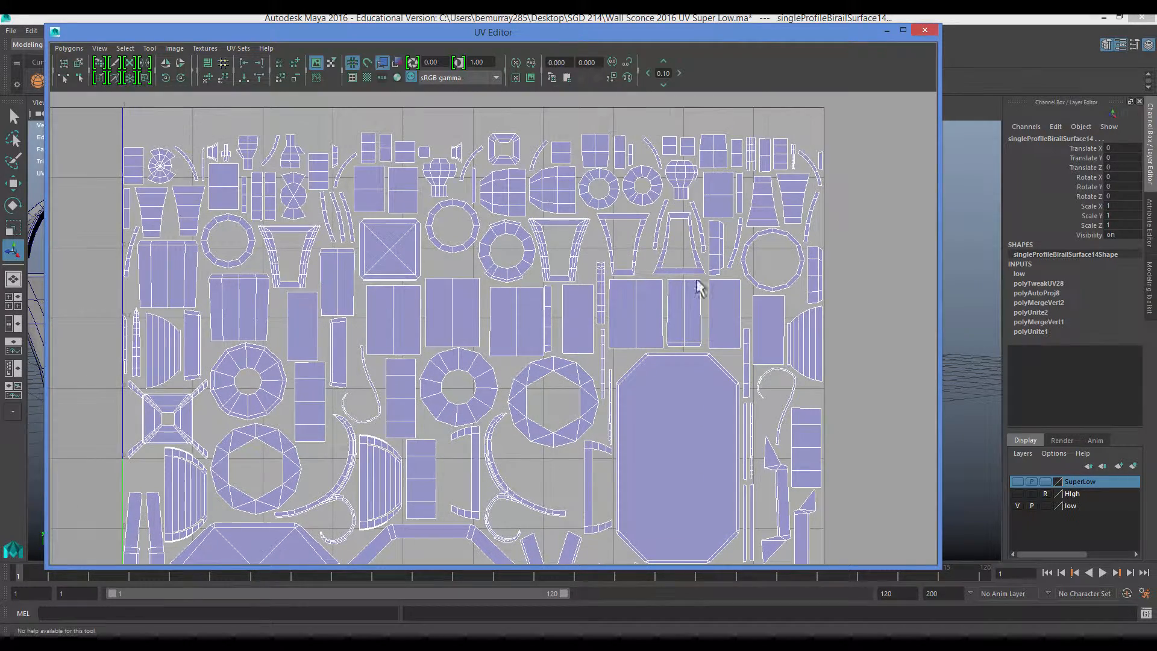
{"action": "middle_click_drag", "start_coordinate": [656, 321], "coordinate": [621, 143], "text": "alt"}
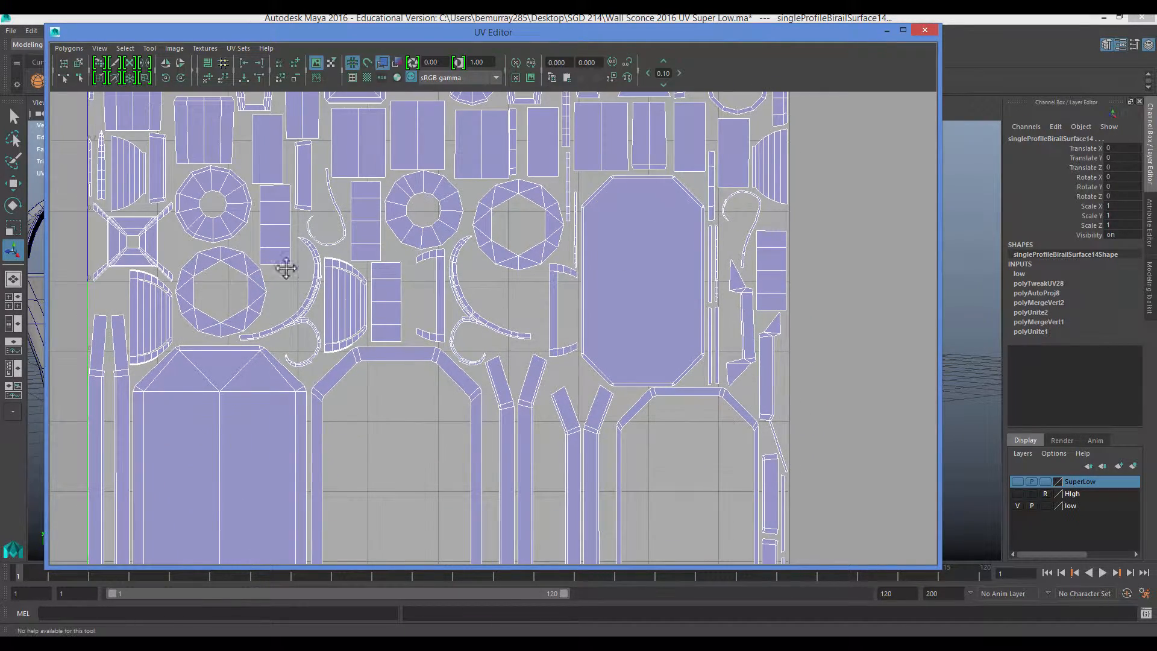
{"action": "middle_click_drag", "start_coordinate": [286, 269], "coordinate": [430, 391], "text": "alt"}
{"action": "scroll", "coordinate": [606, 319], "scroll_direction": "down", "scroll_amount": 1}
{"action": "middle_click_drag", "start_coordinate": [607, 320], "coordinate": [413, 320], "text": "alt"}
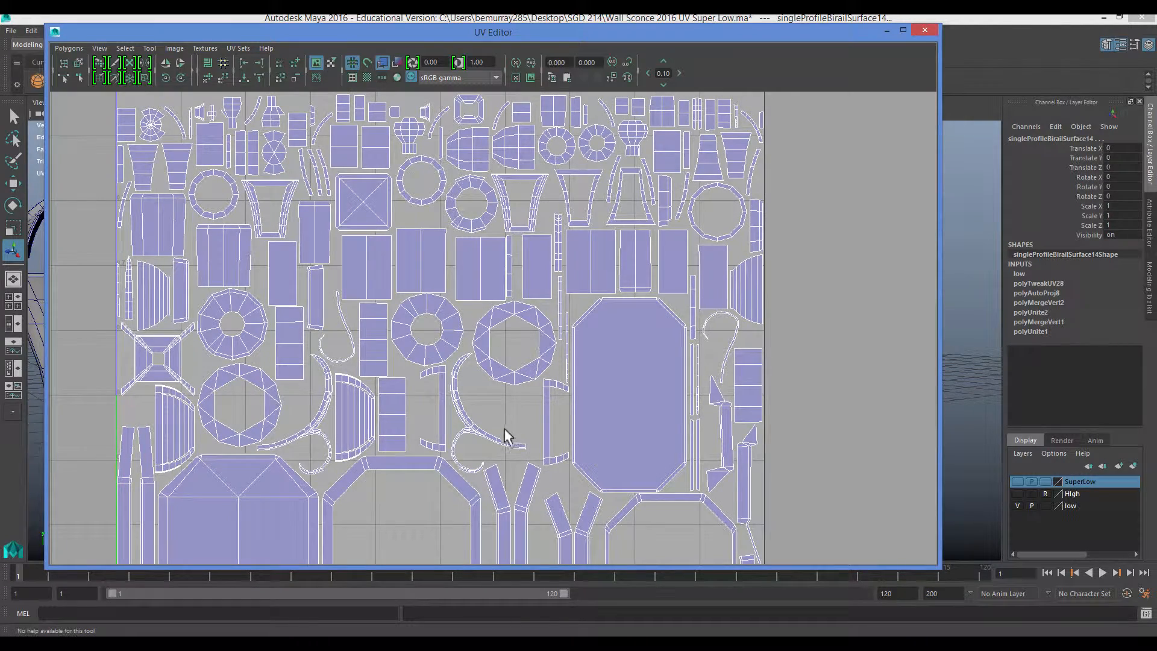
{"action": "scroll", "coordinate": [541, 325], "scroll_direction": "down", "scroll_amount": 5}
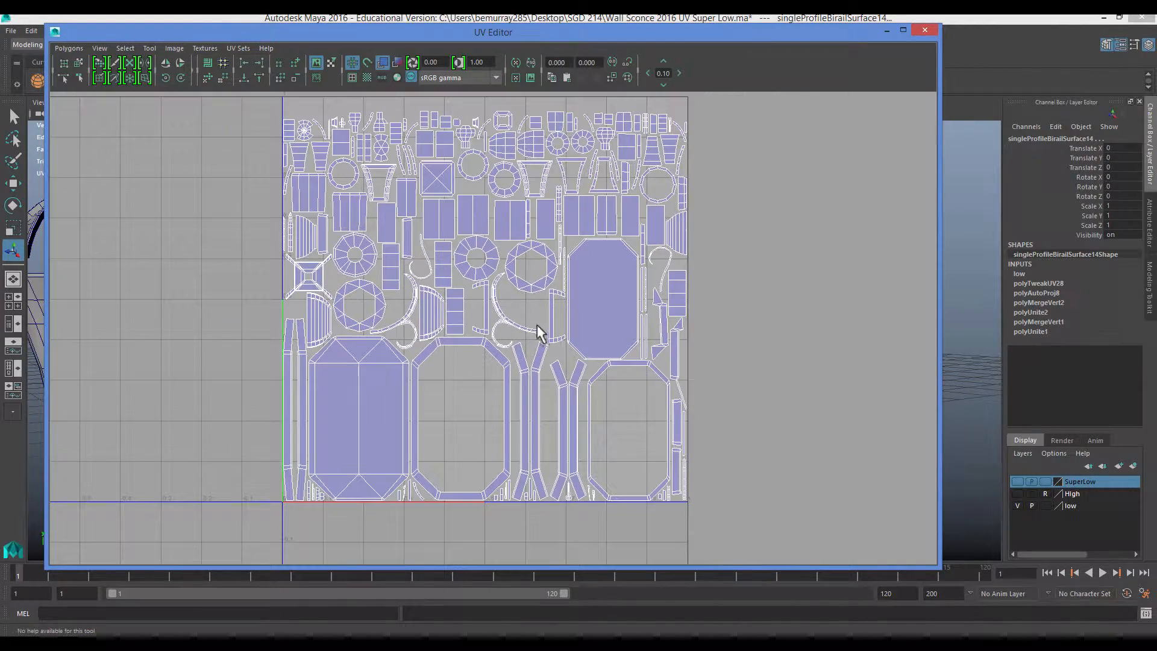
{"action": "scroll", "coordinate": [540, 332], "scroll_direction": "up", "scroll_amount": 5}
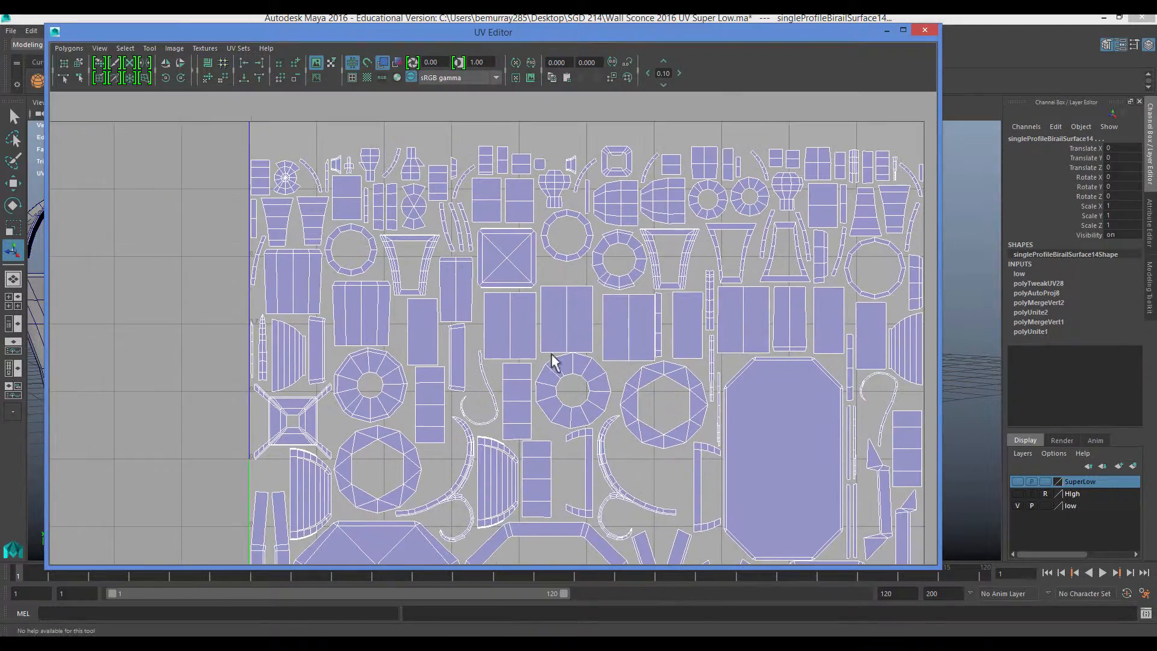
{"action": "middle_click_drag", "start_coordinate": [553, 361], "coordinate": [489, 303], "text": "alt"}
{"action": "scroll", "coordinate": [647, 276], "scroll_direction": "down", "scroll_amount": 2}
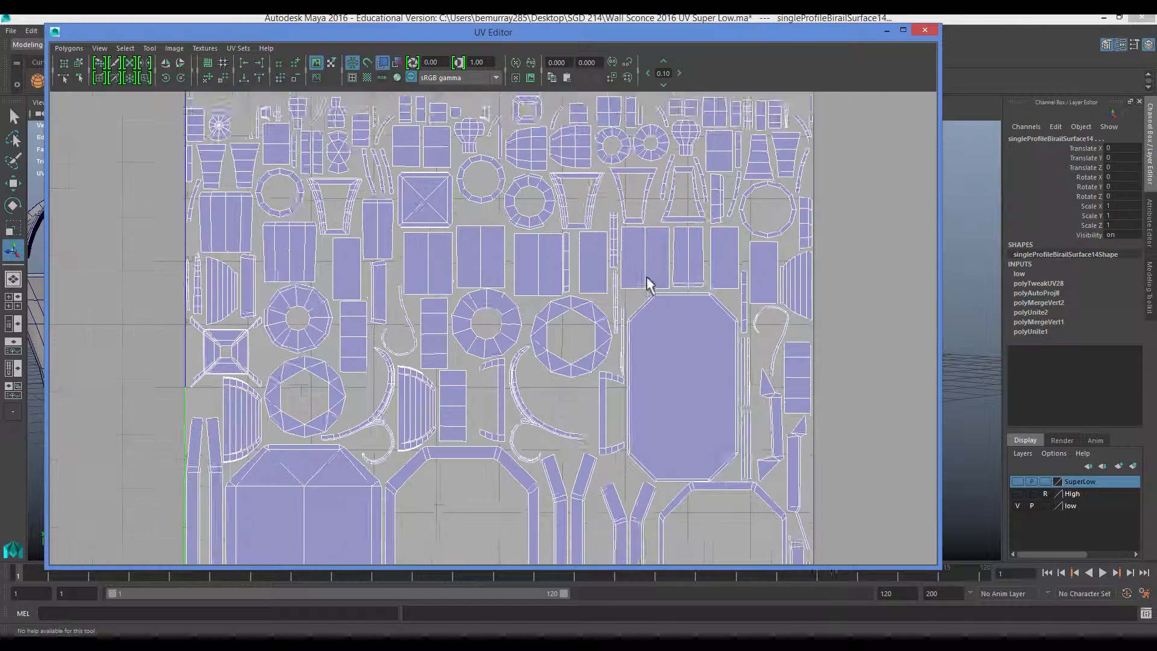
{"action": "middle_click_drag", "start_coordinate": [540, 369], "coordinate": [572, 246], "text": "alt"}
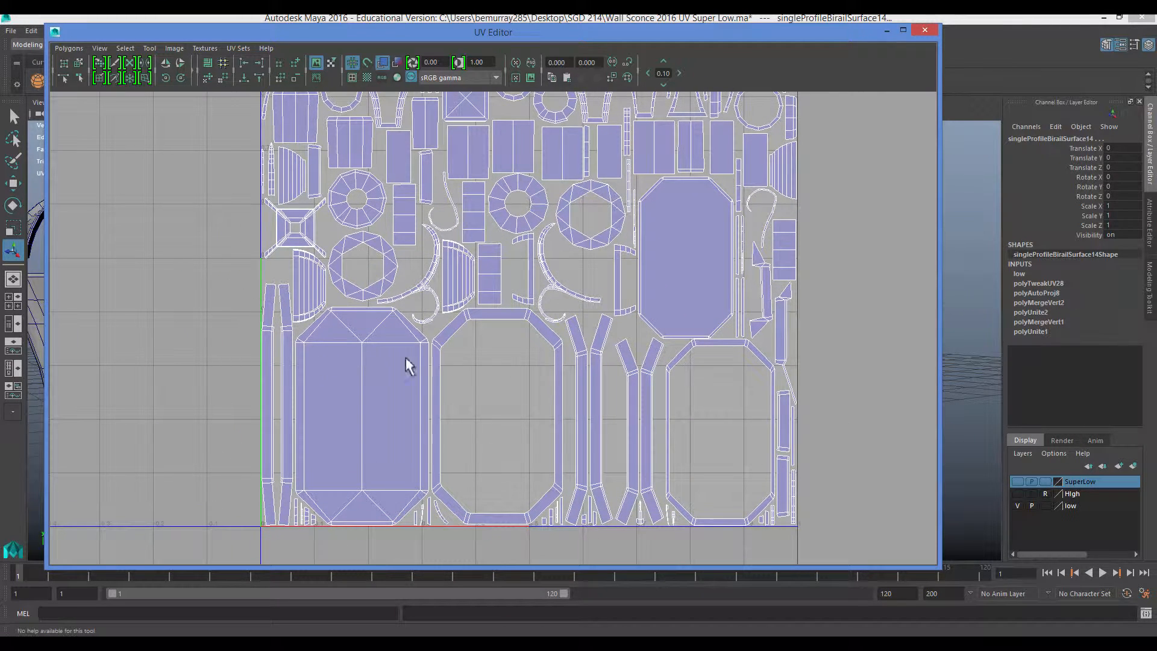
{"action": "middle_click_drag", "start_coordinate": [462, 209], "coordinate": [381, 318], "text": "alt"}
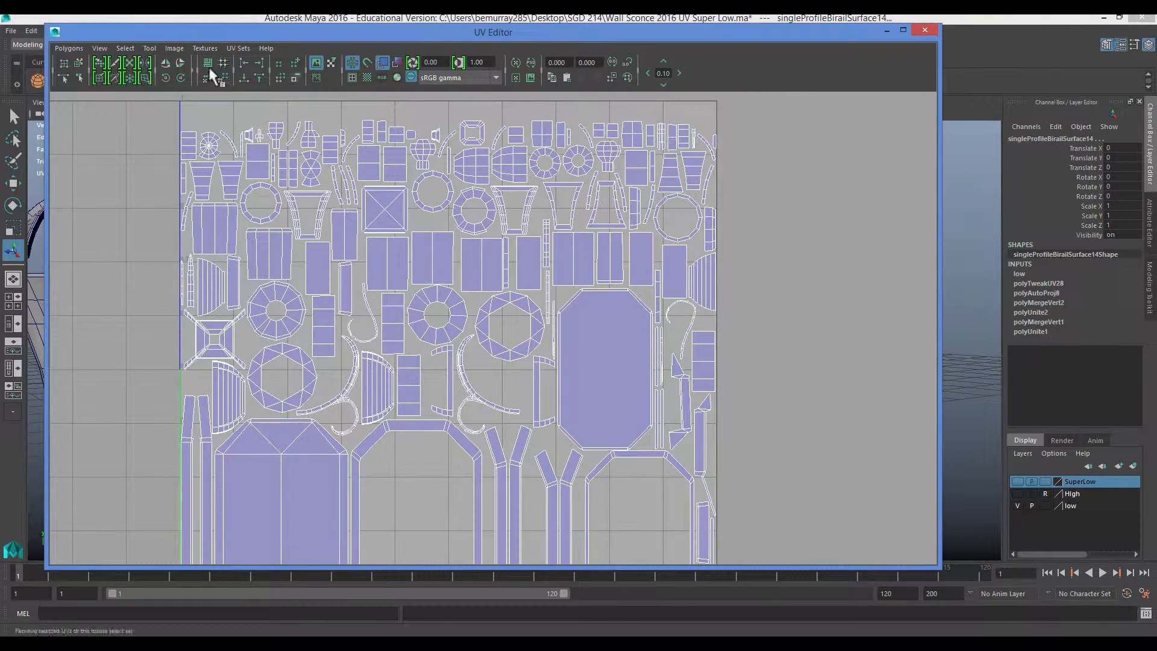
Minimize the UV Editor and examine the sconce's dome, lantern body and wall plate from all around.
{"action": "left_click", "coordinate": [889, 30]}
{"action": "left_click_drag", "start_coordinate": [284, 366], "coordinate": [241, 350], "text": "alt"}
{"action": "scroll", "coordinate": [299, 393], "scroll_direction": "up", "scroll_amount": 3}
{"action": "left_click", "coordinate": [299, 392]}
{"action": "left_click_drag", "start_coordinate": [613, 331], "coordinate": [569, 354], "text": "alt"}
{"action": "left_click", "coordinate": [565, 256]}
{"action": "left_click_drag", "start_coordinate": [566, 258], "coordinate": [476, 251], "text": "alt"}
{"action": "left_click", "coordinate": [630, 243]}
{"action": "left_click_drag", "start_coordinate": [630, 243], "coordinate": [599, 294], "text": "alt"}
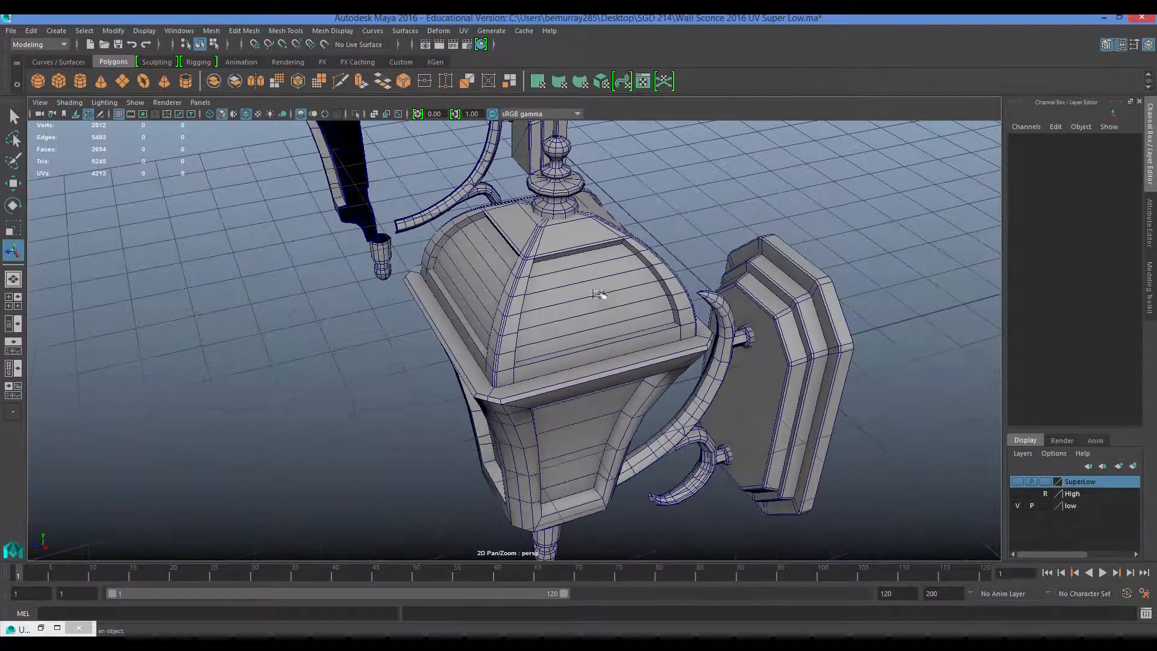
{"action": "left_click_drag", "start_coordinate": [535, 392], "coordinate": [550, 345], "text": "alt"}
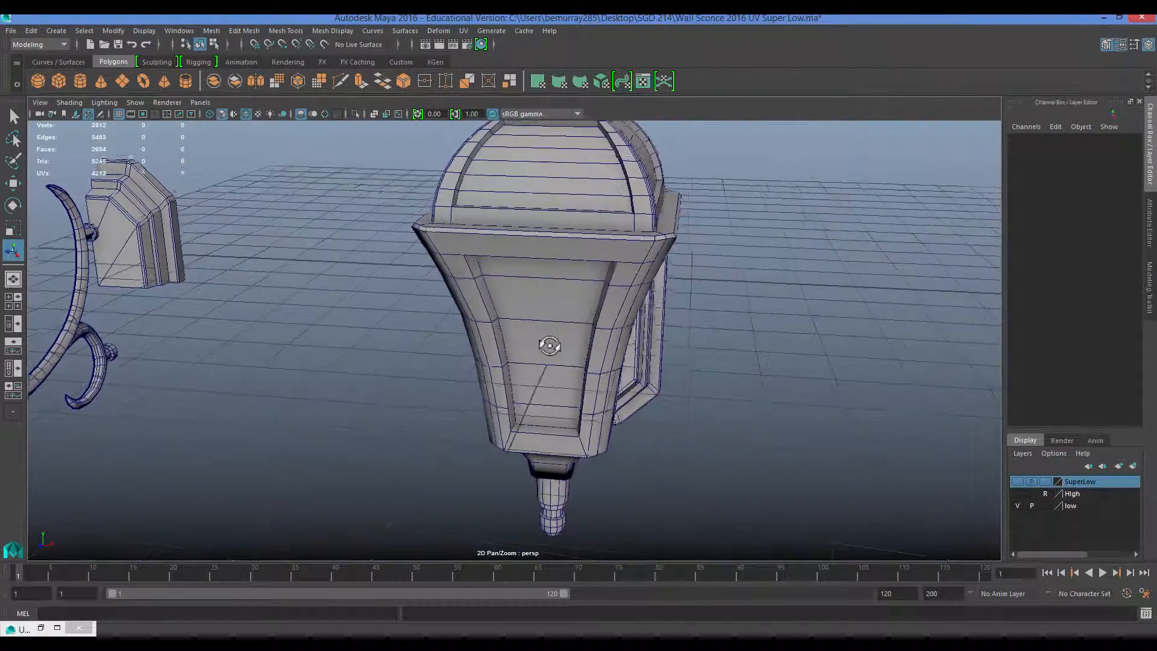
{"action": "scroll", "coordinate": [607, 386], "scroll_direction": "down", "scroll_amount": 3}
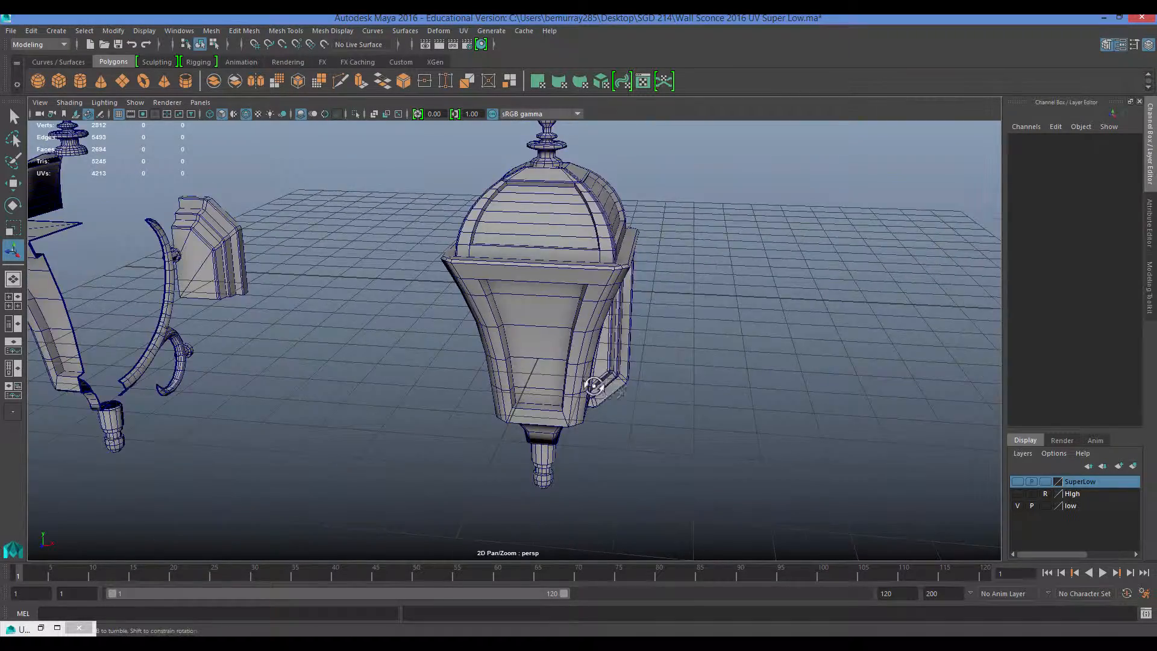
{"action": "mouse_move", "coordinate": [606, 387]}
{"action": "left_mouse_down", "text": "alt"}
{"action": "mouse_move", "coordinate": [545, 356]}
{"action": "mouse_move", "coordinate": [618, 369]}
{"action": "left_mouse_up", "text": "alt"}
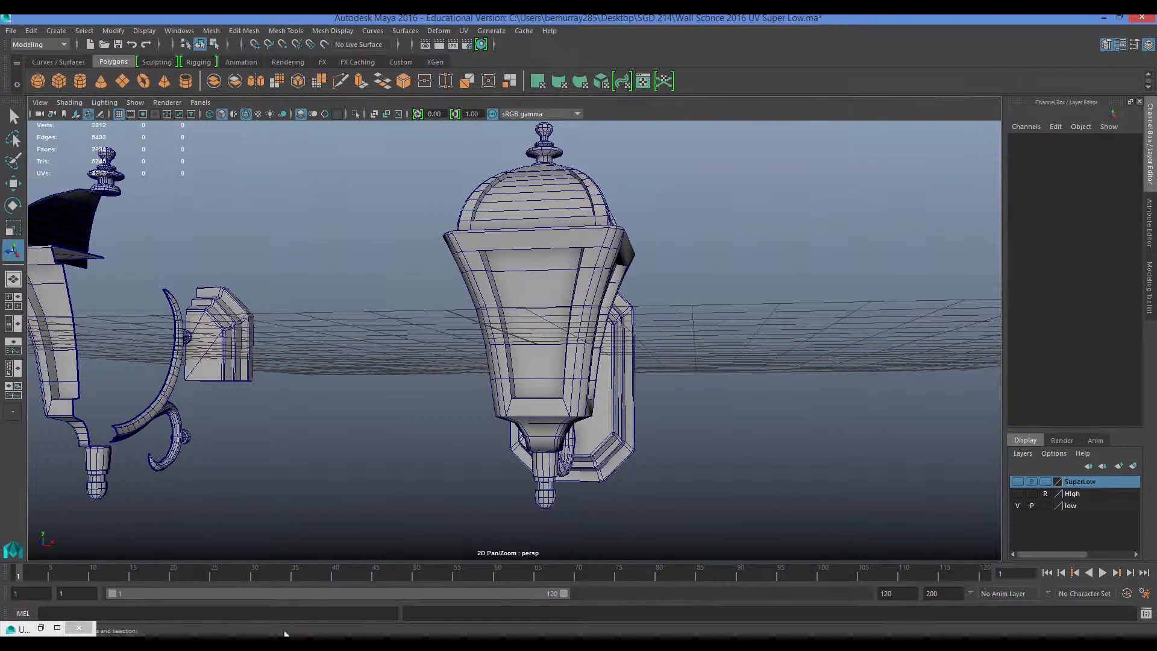
{"action": "left_click_drag", "start_coordinate": [434, 378], "coordinate": [379, 391], "text": "alt"}
{"action": "left_click_drag", "start_coordinate": [580, 318], "coordinate": [505, 288], "text": "alt"}
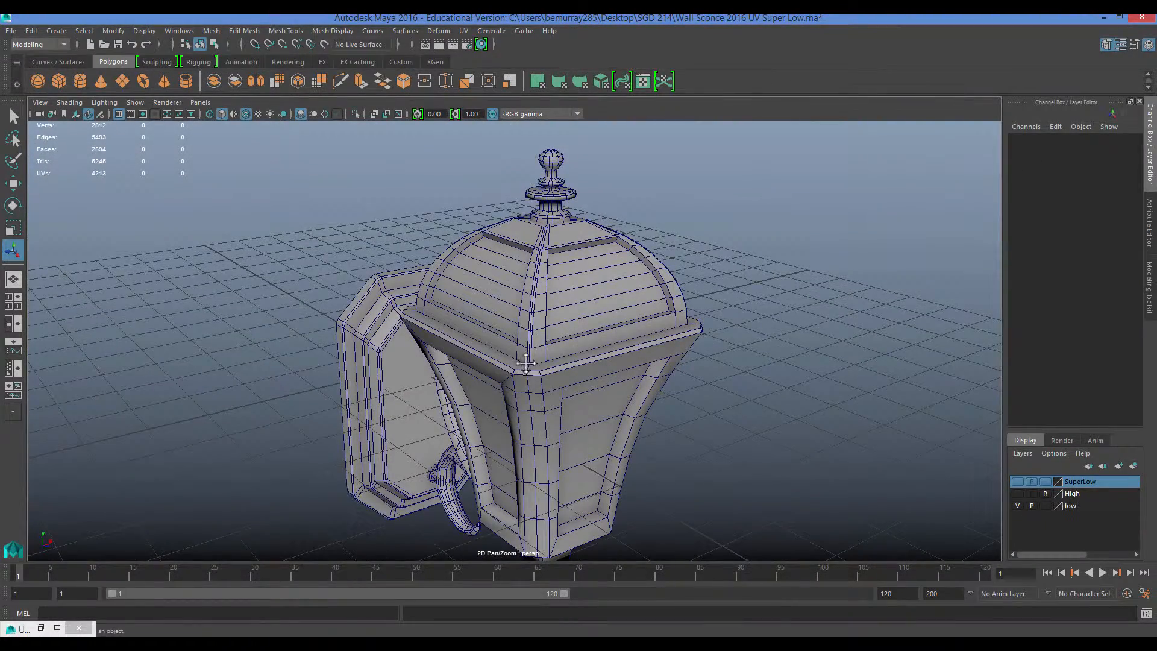
Select the octagonal wall plate and examine its back face.
{"action": "middle_click_drag", "start_coordinate": [526, 363], "coordinate": [552, 172], "text": "alt"}
{"action": "left_click", "coordinate": [547, 440]}
{"action": "left_click_drag", "start_coordinate": [560, 421], "coordinate": [464, 294], "text": "alt"}
{"action": "left_click", "coordinate": [650, 420]}
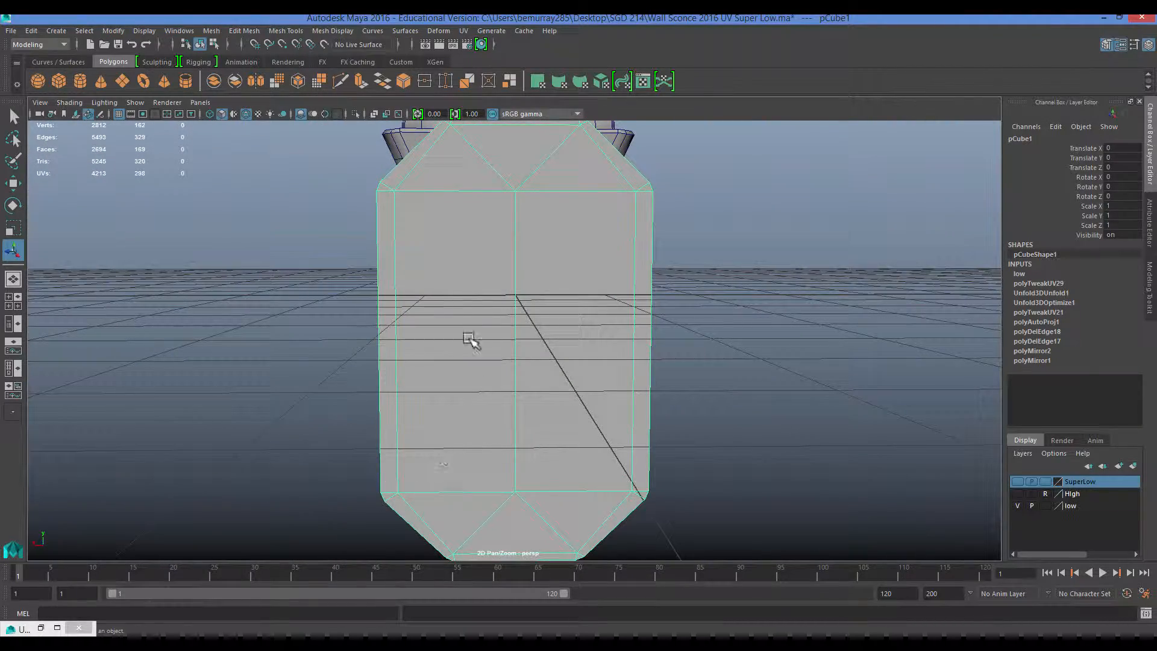
{"action": "left_click_drag", "start_coordinate": [478, 428], "coordinate": [543, 144], "text": "alt"}
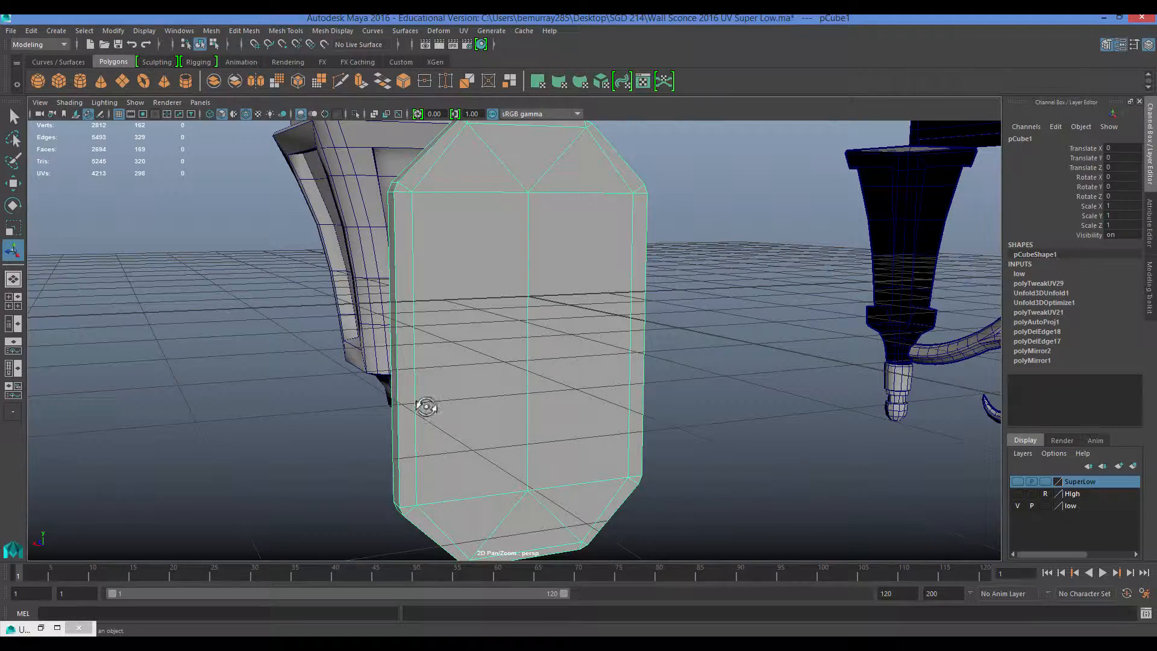
{"action": "left_click_drag", "start_coordinate": [426, 407], "coordinate": [501, 342], "text": "alt"}
Select the upper connector bolt between the scroll arm and the wall plate and inspect it up close.
{"action": "left_click", "coordinate": [503, 389]}
{"action": "left_click", "coordinate": [493, 262]}
{"action": "scroll", "coordinate": [506, 278], "scroll_direction": "up", "scroll_amount": 4}
{"action": "left_click_drag", "start_coordinate": [508, 280], "coordinate": [429, 175], "text": "alt"}
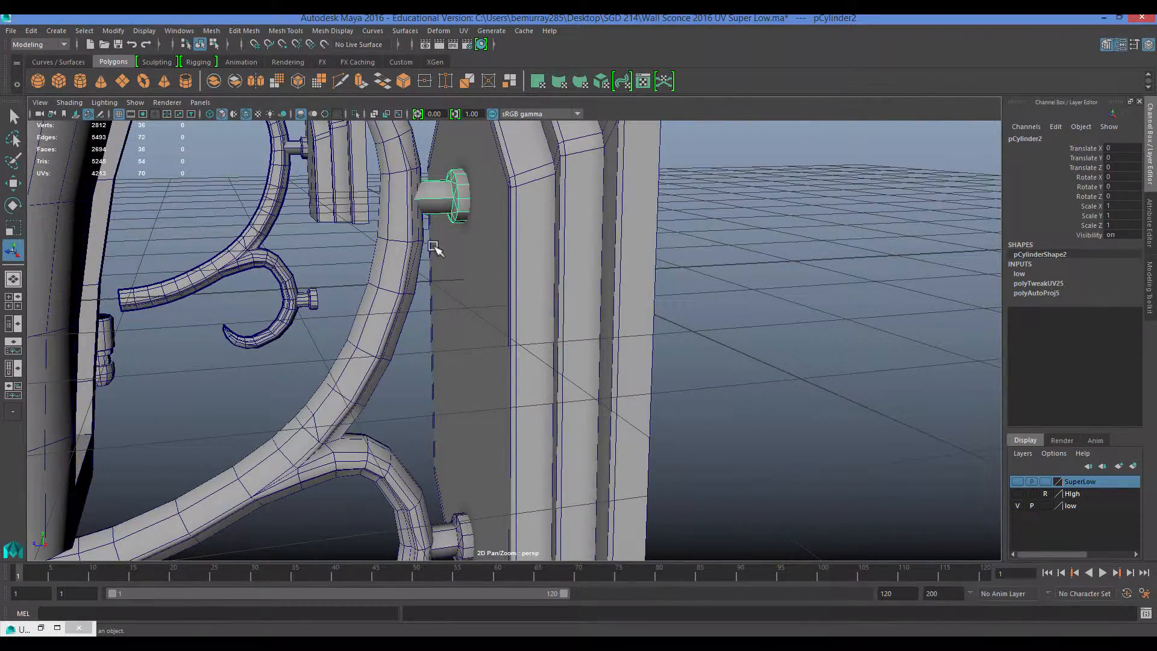
{"action": "left_click_drag", "start_coordinate": [434, 246], "coordinate": [450, 173], "text": "alt"}
{"action": "scroll", "coordinate": [456, 286], "scroll_direction": "up", "scroll_amount": 2}
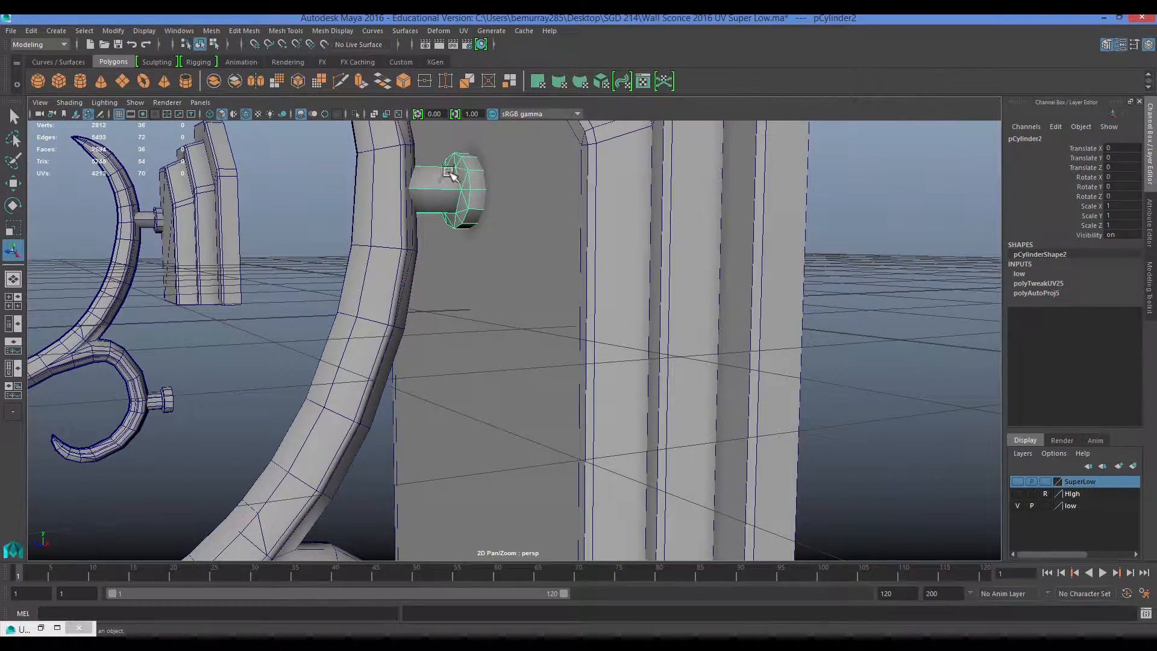
Clear the selection and view the complete sconce alongside the partial model beside it.
{"action": "scroll", "coordinate": [426, 289], "scroll_direction": "down", "scroll_amount": 5}
{"action": "left_click_drag", "start_coordinate": [426, 290], "coordinate": [470, 349], "text": "alt"}
{"action": "scroll", "coordinate": [431, 345], "scroll_direction": "down", "scroll_amount": 3}
{"action": "scroll", "coordinate": [437, 383], "scroll_direction": "down", "scroll_amount": 6}
{"action": "left_click", "coordinate": [424, 380]}
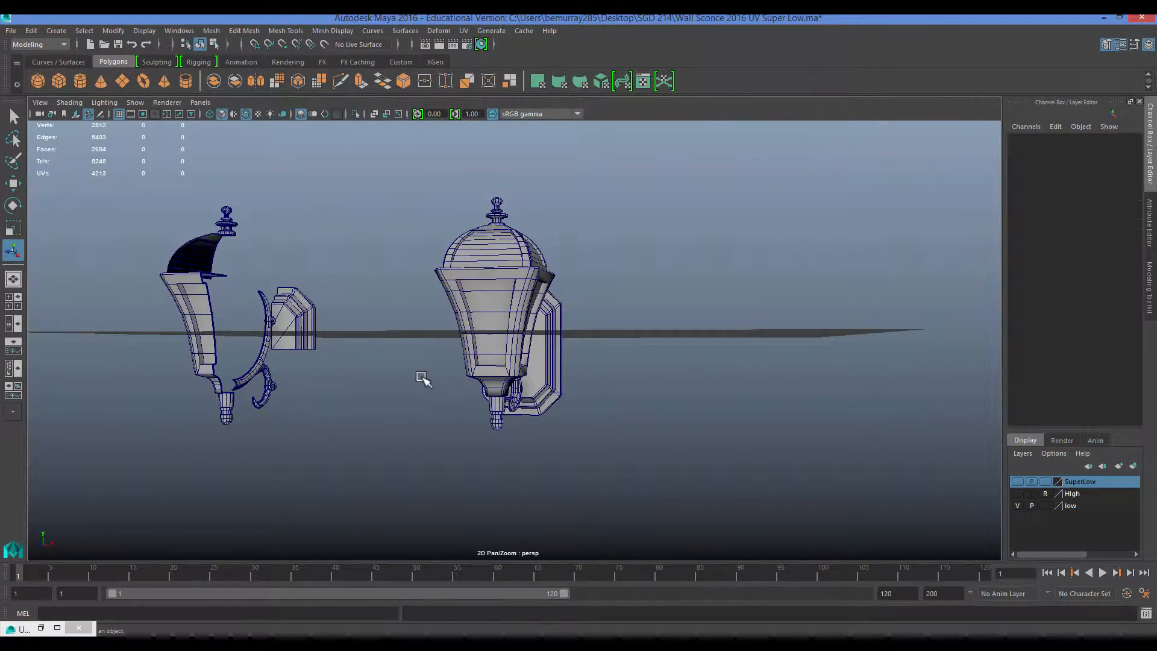
{"action": "scroll", "coordinate": [449, 397], "scroll_direction": "up", "scroll_amount": 3}
{"action": "scroll", "coordinate": [459, 396], "scroll_direction": "down", "scroll_amount": 3}
{"action": "left_click_drag", "start_coordinate": [416, 407], "coordinate": [446, 350], "text": "alt"}
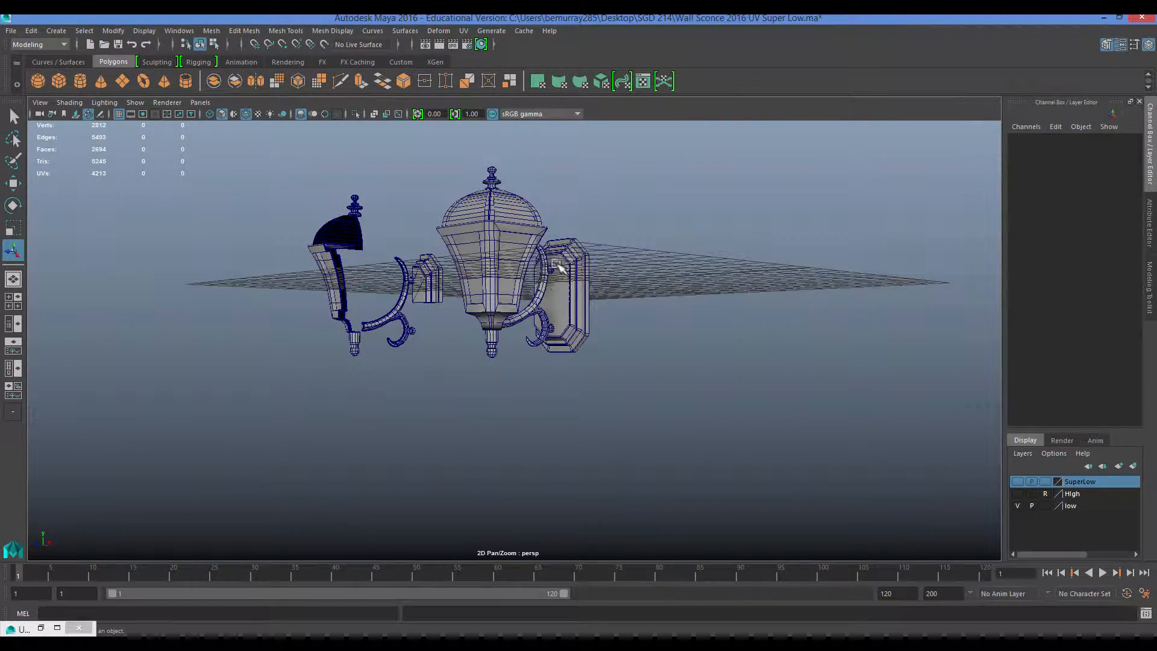
{"action": "scroll", "coordinate": [558, 265], "scroll_direction": "up", "scroll_amount": 8}
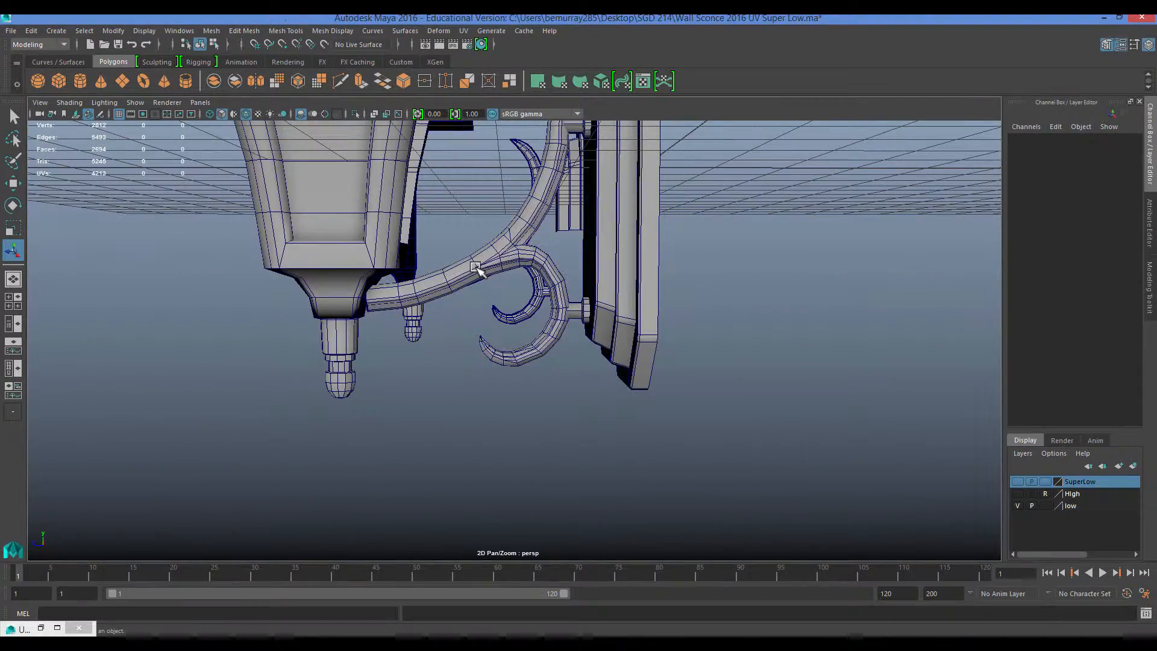
Select the curved scroll arm of the complete sconce and examine it from several angles.
{"action": "left_click", "coordinate": [477, 270]}
{"action": "left_click_drag", "start_coordinate": [452, 353], "coordinate": [476, 434], "text": "alt"}
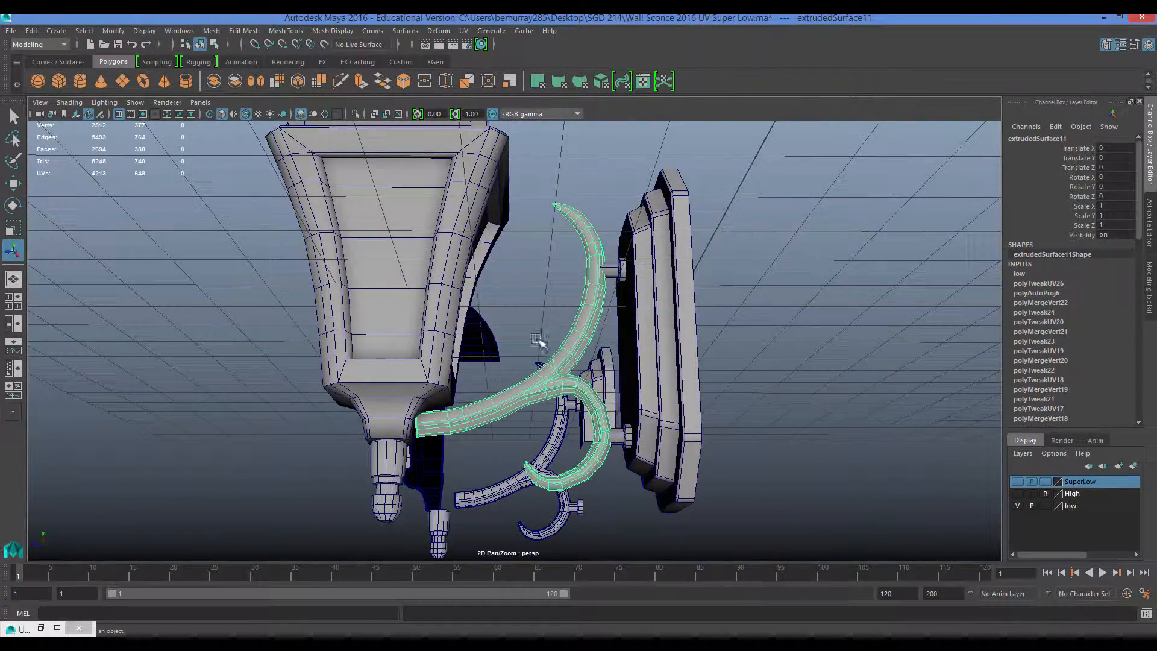
{"action": "right_click_drag", "start_coordinate": [455, 354], "coordinate": [531, 313], "text": "alt"}
{"action": "middle_click_drag", "start_coordinate": [530, 314], "coordinate": [509, 248], "text": "alt"}
{"action": "left_click_drag", "start_coordinate": [509, 248], "coordinate": [501, 338], "text": "alt"}
{"action": "right_click_drag", "start_coordinate": [502, 338], "coordinate": [542, 306], "text": "alt"}
{"action": "left_click_drag", "start_coordinate": [542, 306], "coordinate": [500, 280], "text": "alt"}
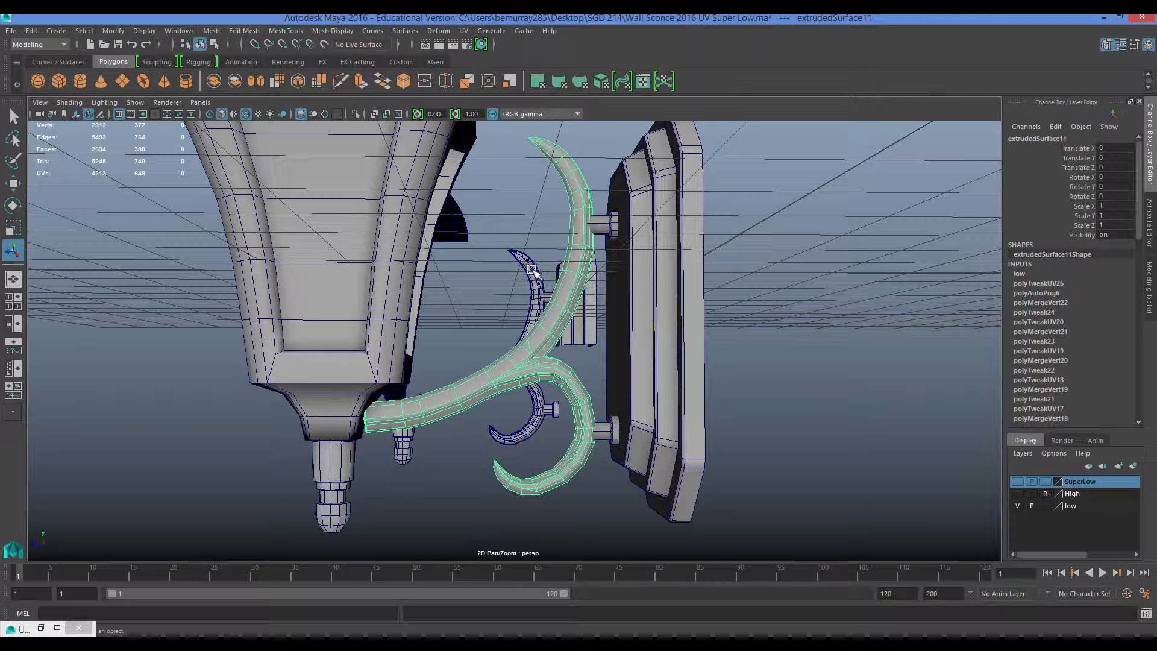
{"action": "scroll", "coordinate": [515, 340], "scroll_direction": "down", "scroll_amount": 3}
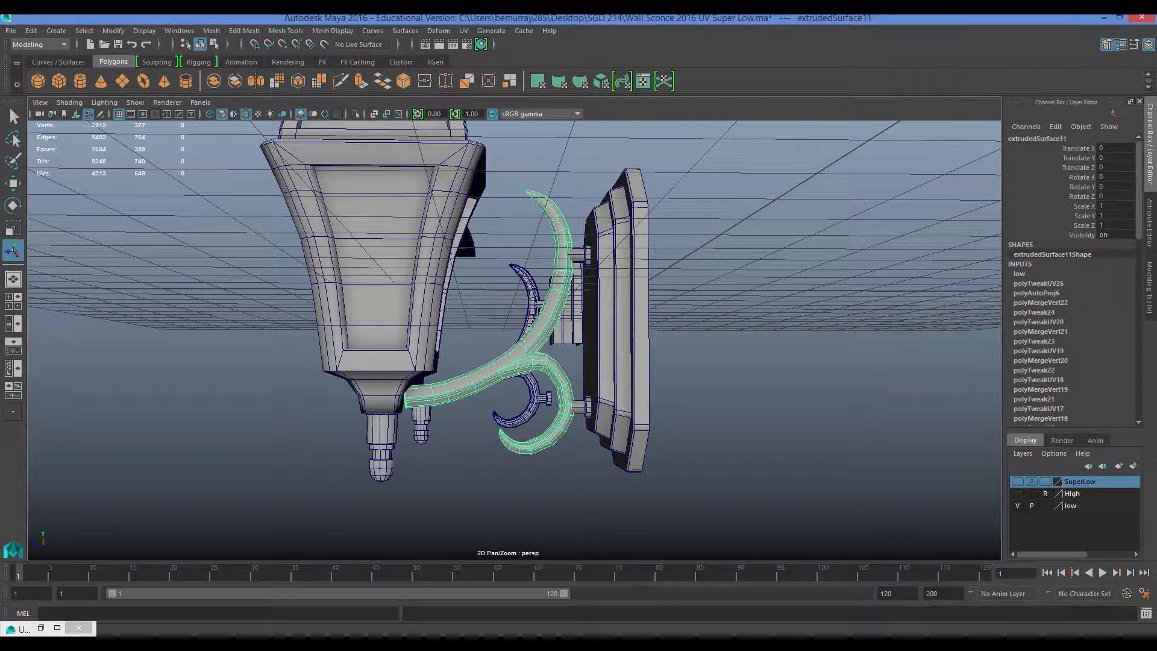
Restore the UV Editor and examine the UV shells of the scroll arm.
{"action": "left_click", "coordinate": [85, 464]}
{"action": "scroll", "coordinate": [460, 393], "scroll_direction": "down", "scroll_amount": 2}
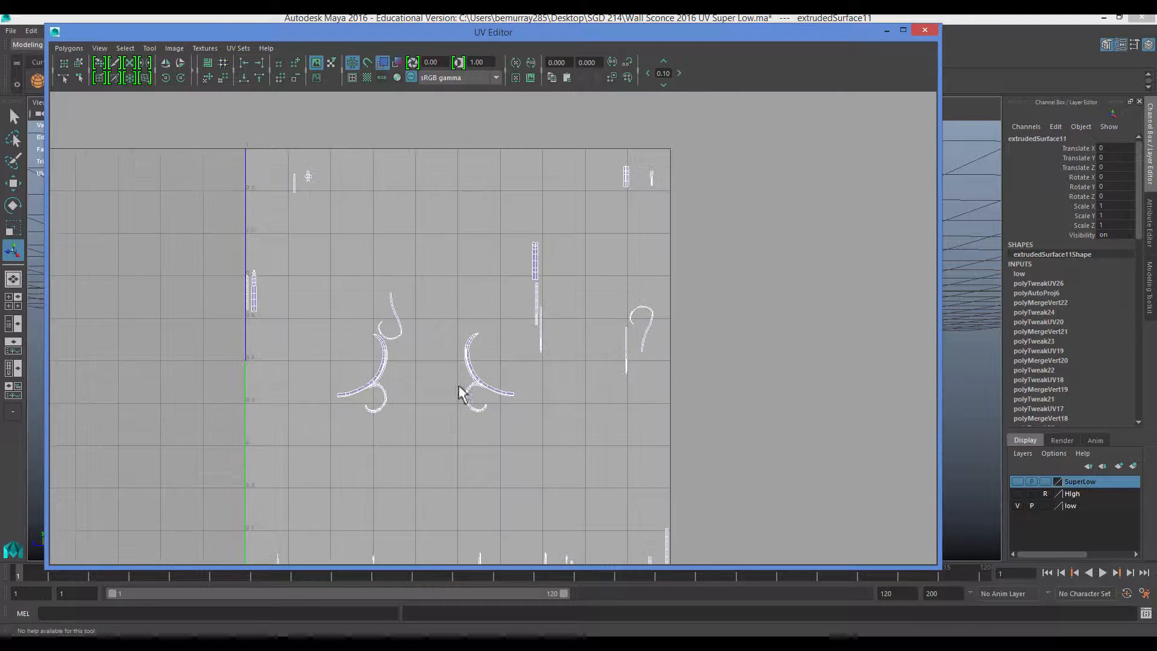
{"action": "scroll", "coordinate": [252, 392], "scroll_direction": "up", "scroll_amount": 2}
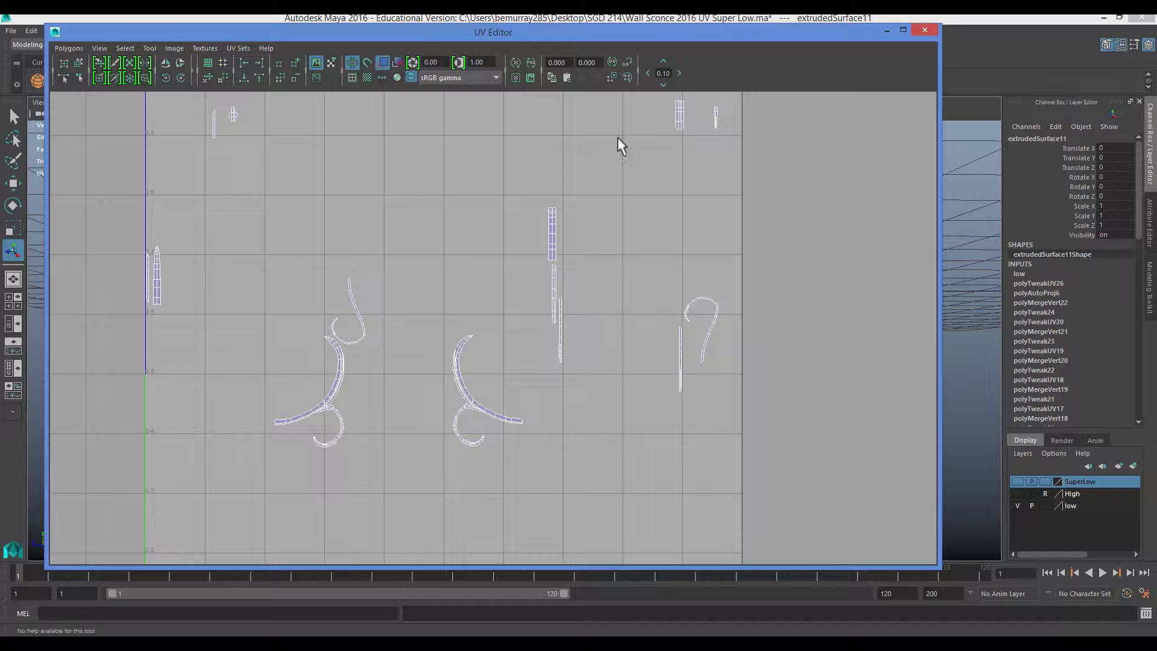
{"action": "scroll", "coordinate": [501, 278], "scroll_direction": "down", "scroll_amount": 1}
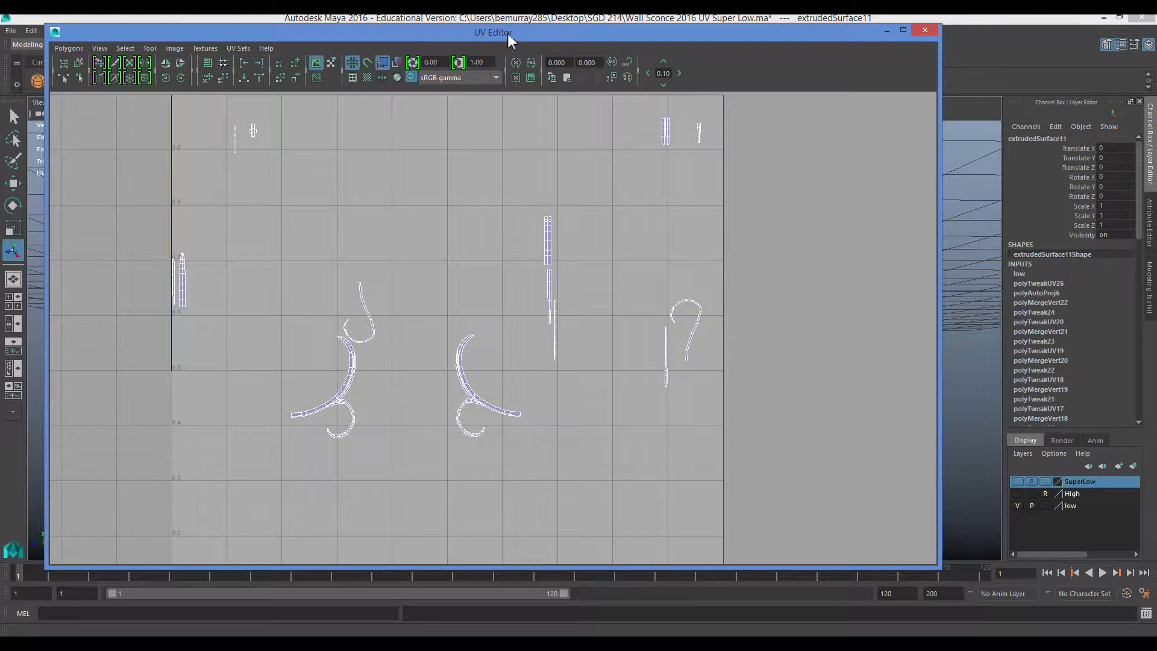
Select the lantern body of the complete sconce so the UV Editor shows its UV shells.
{"action": "left_click_drag", "start_coordinate": [508, 33], "coordinate": [824, 391]}
{"action": "left_click", "coordinate": [374, 253]}
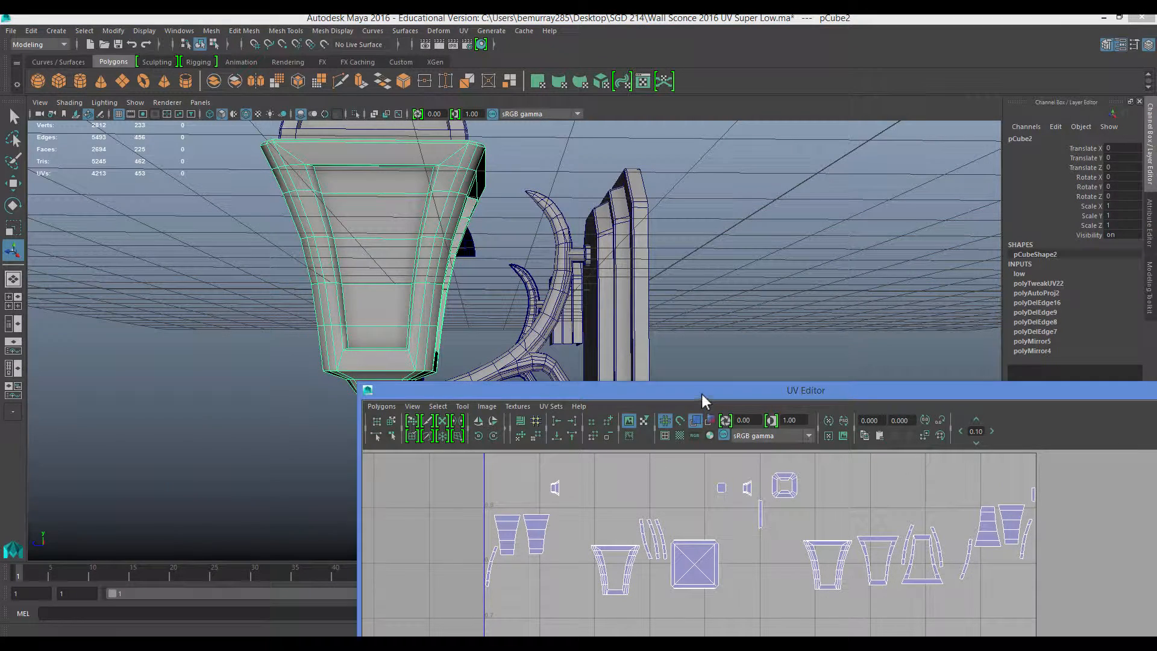
{"action": "left_click_drag", "start_coordinate": [702, 393], "coordinate": [425, 120]}
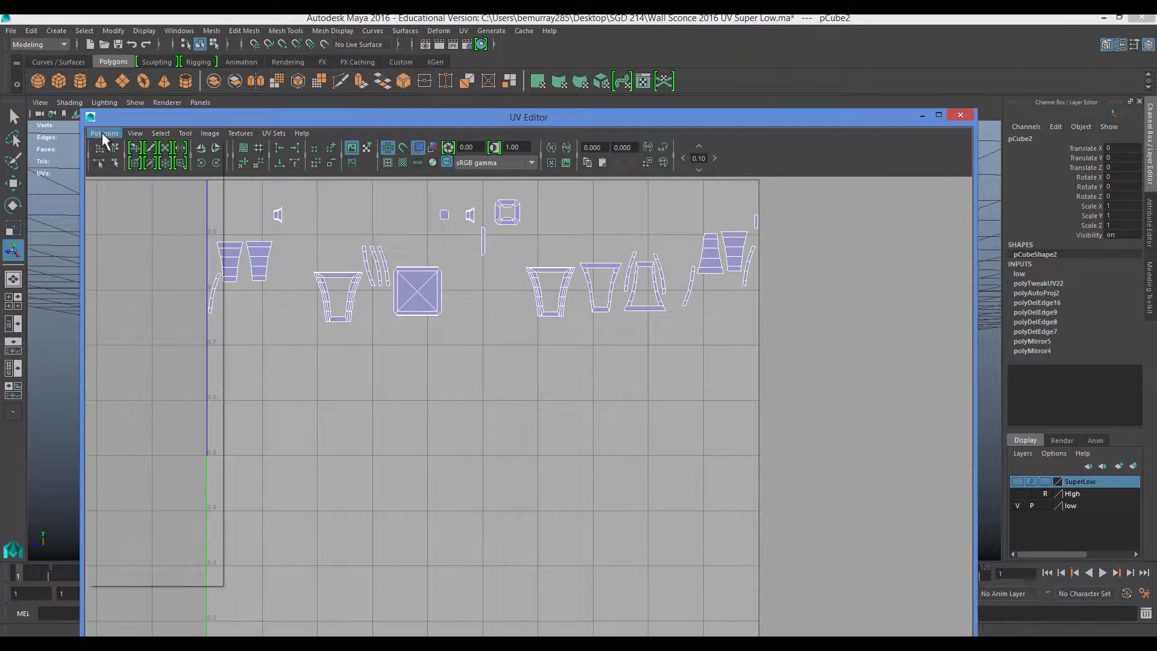
Lay out the lantern body's UV shells so they fill the 0 to 1 UV space, and inspect the arrangement.
{"action": "left_click", "coordinate": [122, 428]}
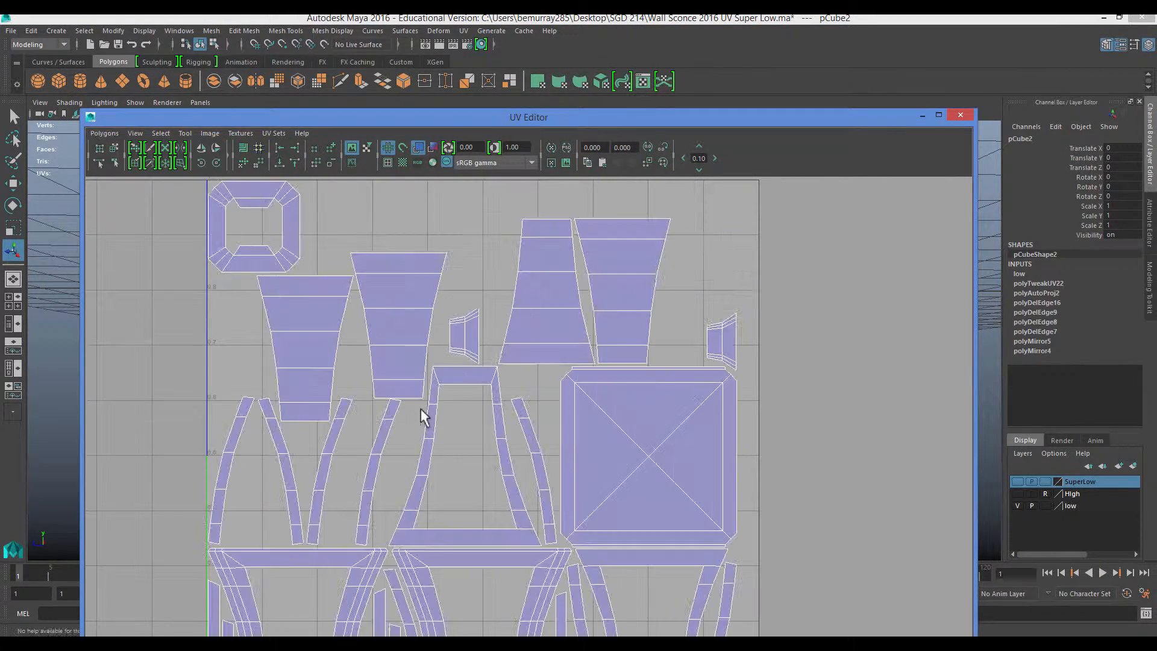
{"action": "middle_click_drag", "start_coordinate": [422, 414], "coordinate": [437, 368], "text": "alt"}
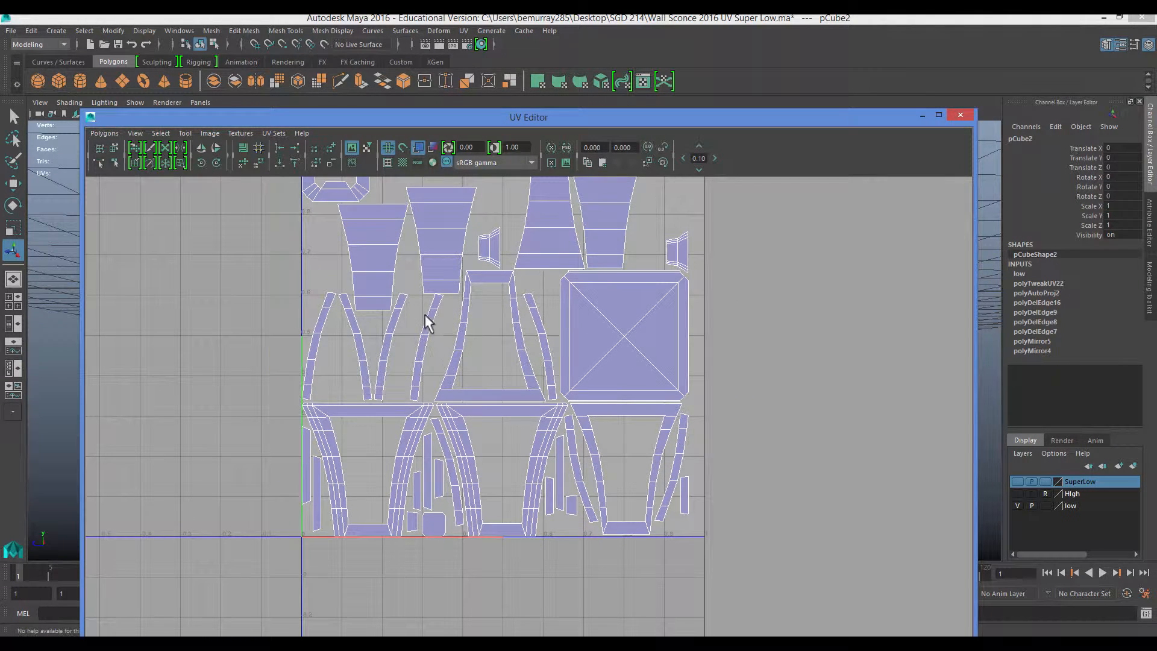
{"action": "middle_click_drag", "start_coordinate": [426, 323], "coordinate": [377, 327], "text": "alt"}
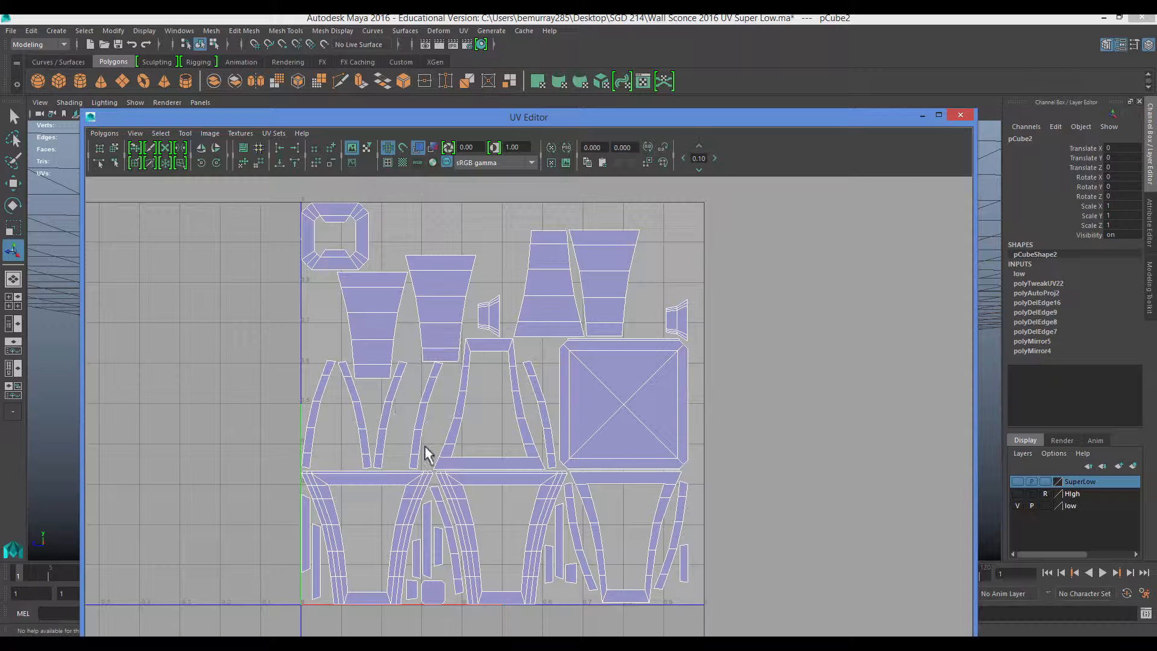
{"action": "scroll", "coordinate": [371, 422], "scroll_direction": "down", "scroll_amount": 1}
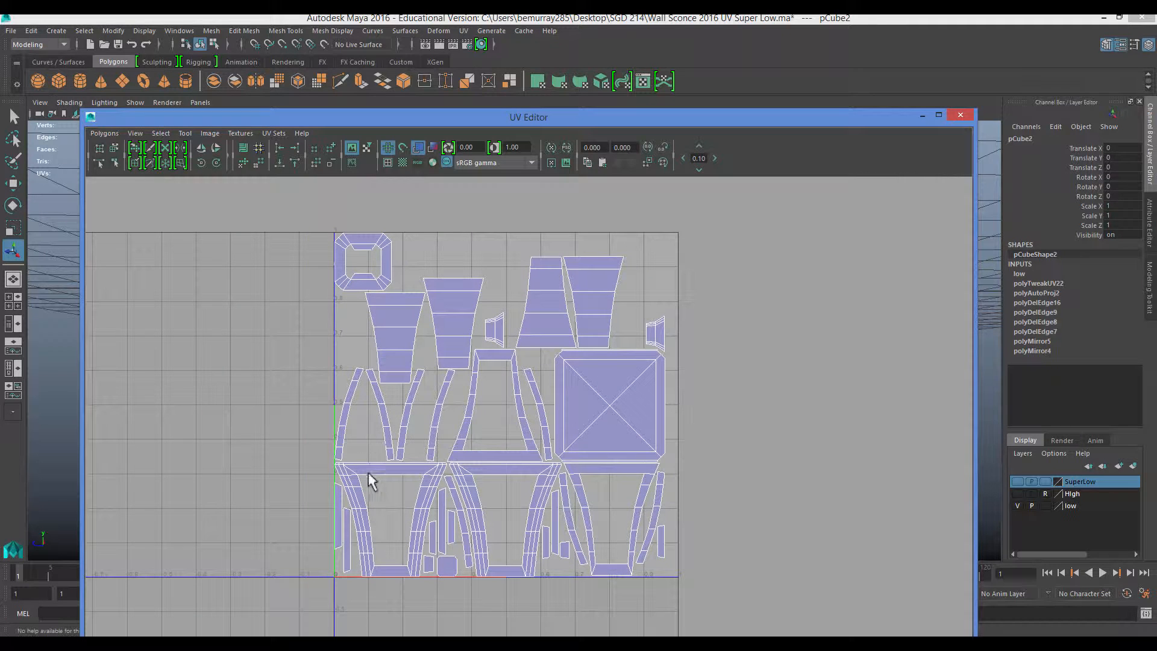
{"action": "middle_click_drag", "start_coordinate": [529, 482], "coordinate": [494, 439], "text": "alt"}
{"action": "scroll", "coordinate": [318, 366], "scroll_direction": "up", "scroll_amount": 1}
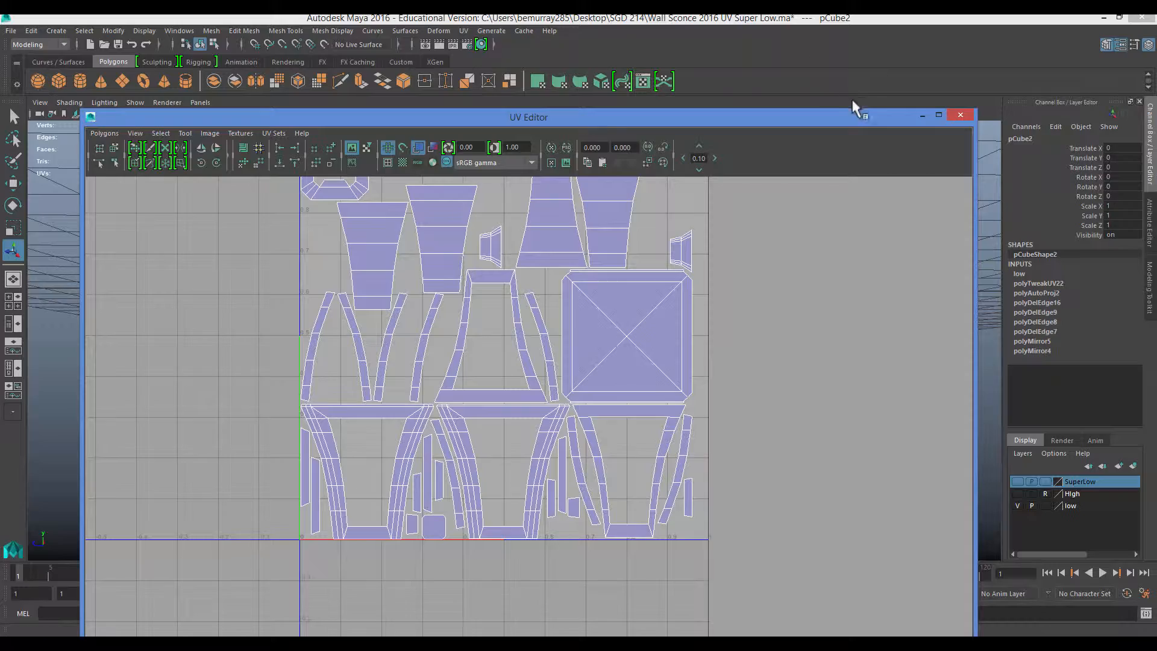
Minimize the UV Editor, clear the selection and view the complete and partial sconces side by side.
{"action": "left_click", "coordinate": [960, 115]}
{"action": "left_click_drag", "start_coordinate": [271, 325], "coordinate": [386, 246], "text": "alt"}
{"action": "left_click", "coordinate": [249, 352]}
{"action": "left_click", "coordinate": [366, 382]}
{"action": "scroll", "coordinate": [433, 292], "scroll_direction": "down", "scroll_amount": 4}
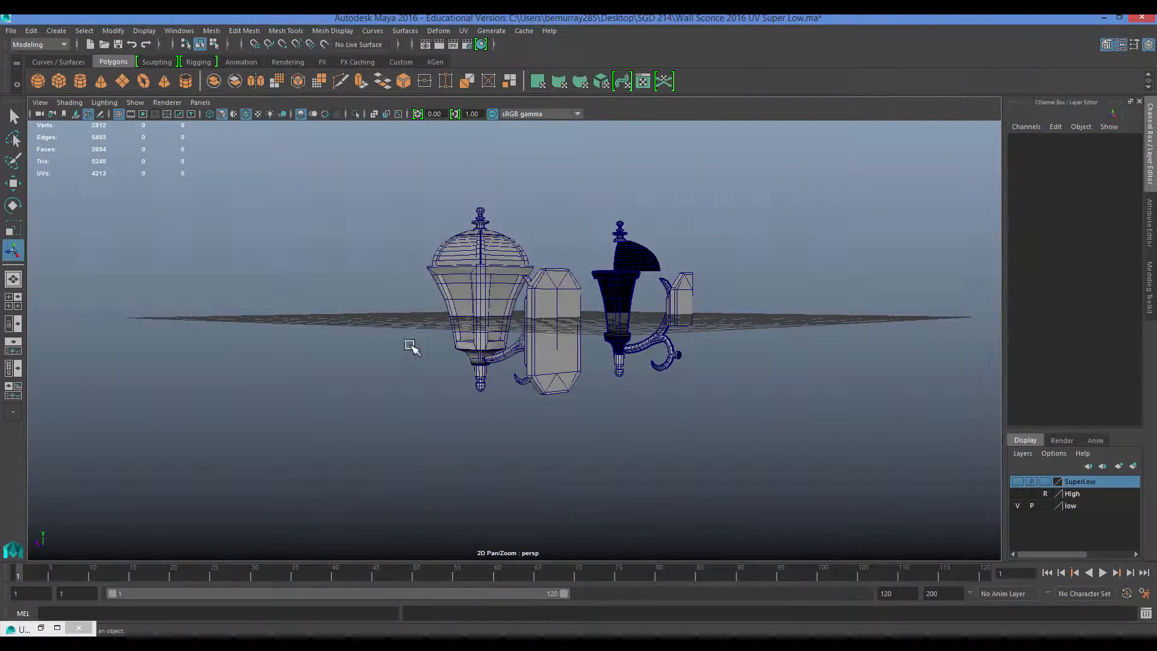
{"action": "left_click_drag", "start_coordinate": [411, 348], "coordinate": [528, 374], "text": "alt"}
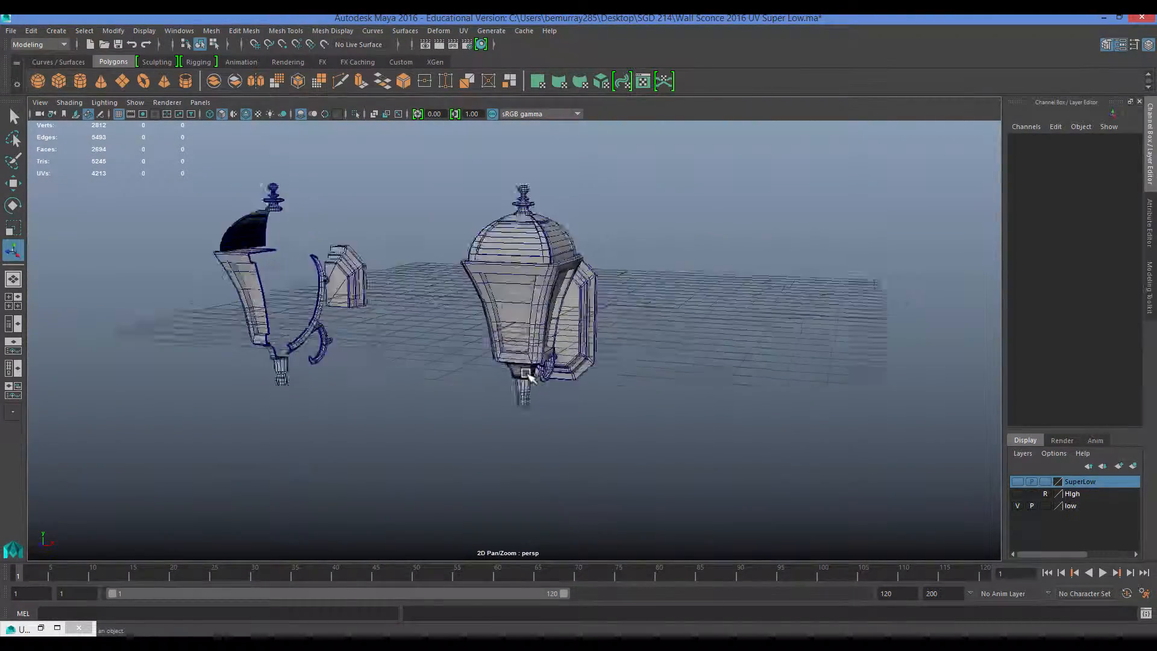
{"action": "scroll", "coordinate": [528, 373], "scroll_direction": "up", "scroll_amount": 3}
{"action": "middle_click_drag", "start_coordinate": [592, 295], "coordinate": [546, 377], "text": "alt"}
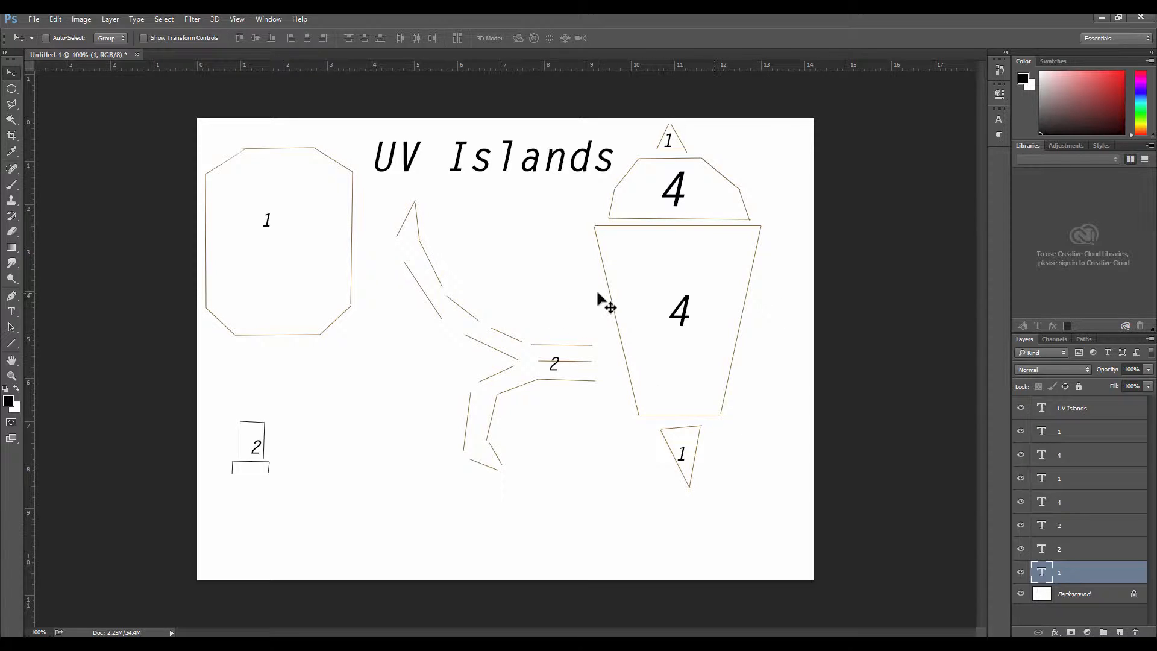
Switch from the Photoshop UV Islands diagram back to Maya and select the complete sconce's domed roof.
{"action": "left_click", "coordinate": [1101, 19]}
{"action": "scroll", "coordinate": [473, 506], "scroll_direction": "up", "scroll_amount": 5}
{"action": "left_click_drag", "start_coordinate": [473, 505], "coordinate": [478, 499], "text": "alt"}
{"action": "middle_click_drag", "start_coordinate": [478, 498], "coordinate": [517, 453], "text": "alt"}
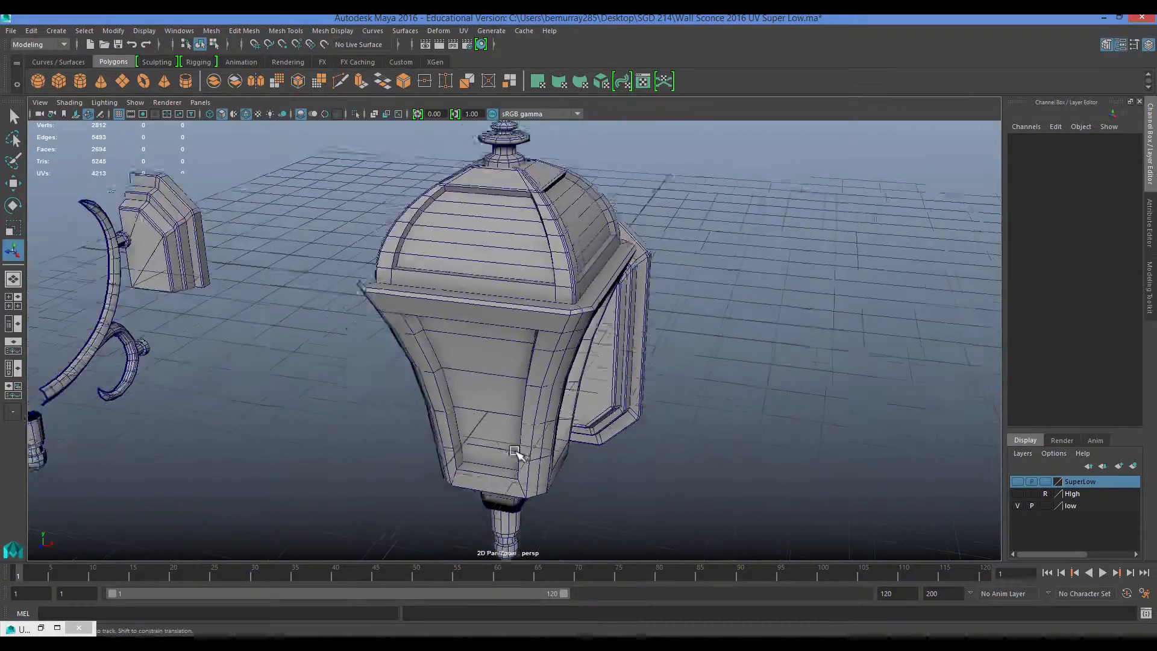
{"action": "left_click_drag", "start_coordinate": [514, 451], "coordinate": [537, 460], "text": "alt"}
{"action": "left_click", "coordinate": [526, 425]}
{"action": "left_click_drag", "start_coordinate": [430, 441], "coordinate": [429, 479], "text": "alt"}
{"action": "left_click", "coordinate": [540, 346]}
{"action": "scroll", "coordinate": [540, 358], "scroll_direction": "up", "scroll_amount": 3}
{"action": "left_click_drag", "start_coordinate": [540, 358], "coordinate": [522, 463], "text": "alt"}
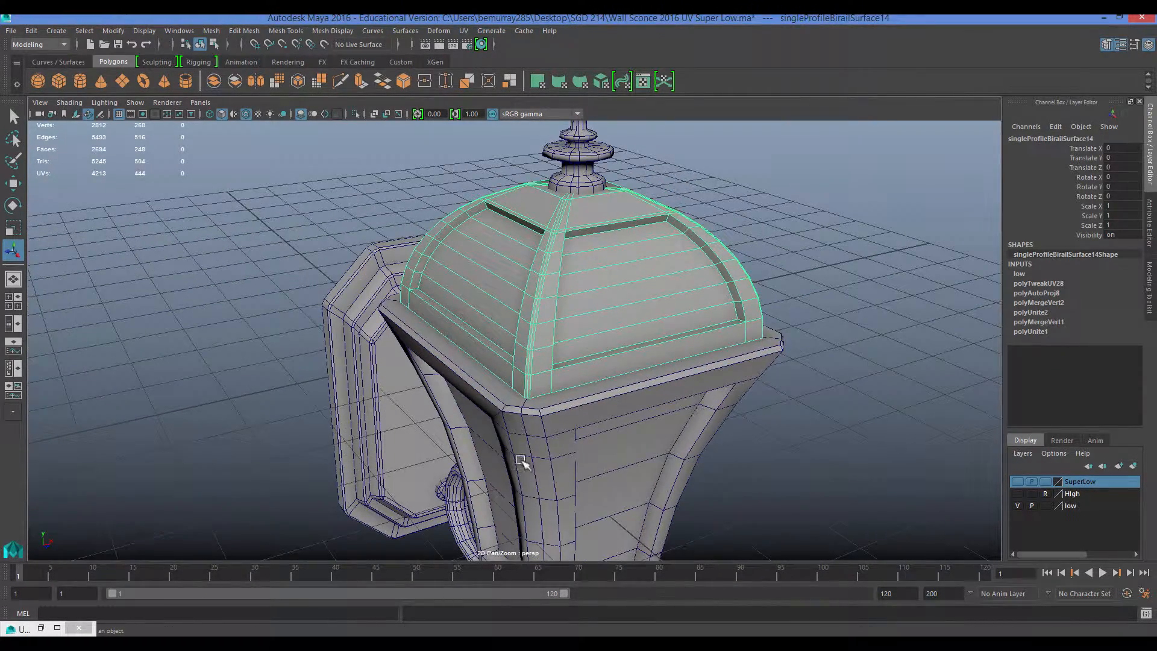
Select the complete sconce's lantern body and view it together with the partial model.
{"action": "left_click", "coordinate": [581, 466]}
{"action": "middle_click_drag", "start_coordinate": [609, 465], "coordinate": [615, 338], "text": "alt"}
{"action": "scroll", "coordinate": [608, 348], "scroll_direction": "down", "scroll_amount": 7}
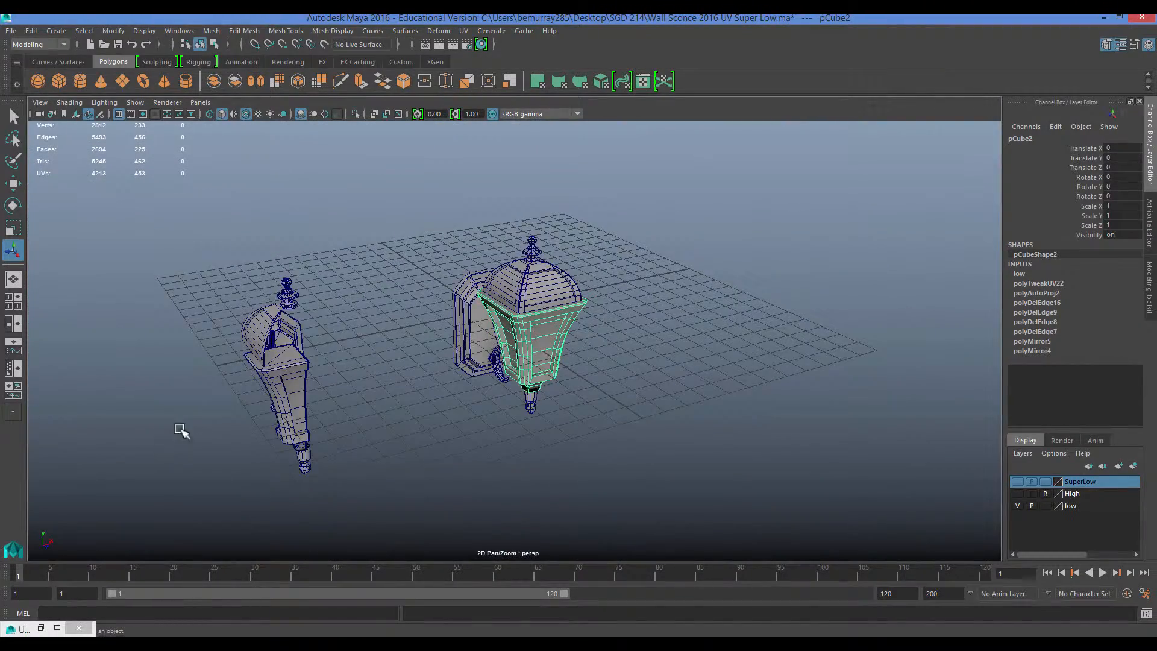
Select the partial model's lantern body and examine it from the outer corner around to its open side.
{"action": "middle_click_drag", "start_coordinate": [259, 396], "coordinate": [335, 412], "text": "alt"}
{"action": "scroll", "coordinate": [341, 403], "scroll_direction": "up", "scroll_amount": 4}
{"action": "left_click", "coordinate": [345, 396]}
{"action": "left_click", "coordinate": [333, 403]}
{"action": "key", "text": "f"}
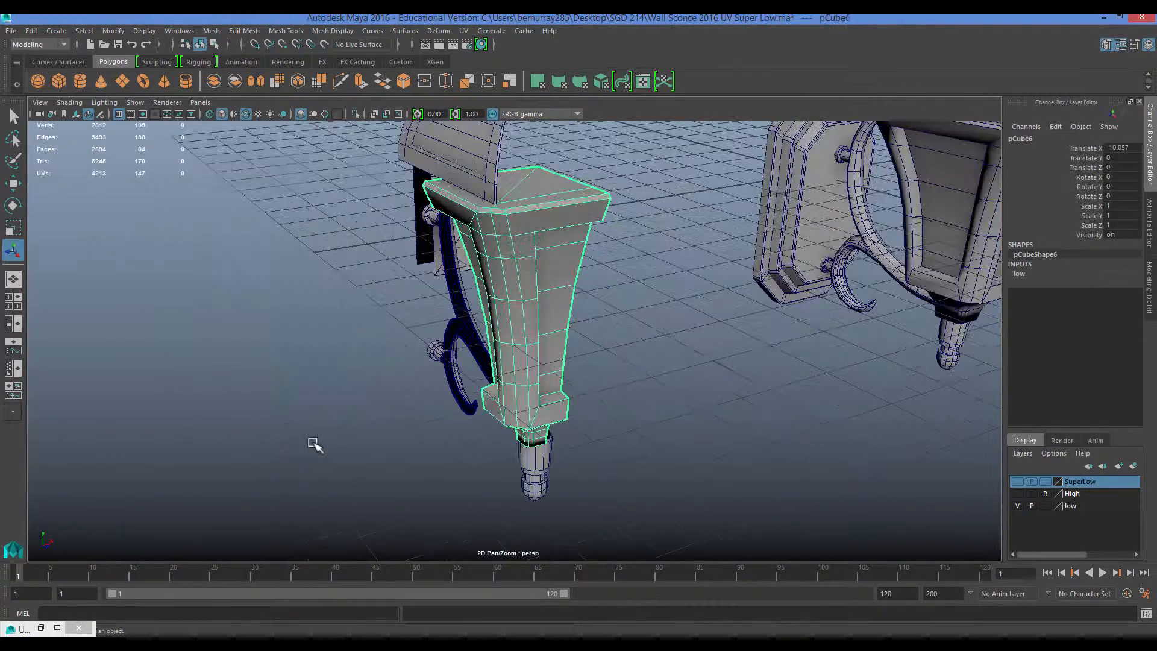
{"action": "left_click_drag", "start_coordinate": [312, 442], "coordinate": [534, 431], "text": "alt"}
{"action": "middle_click_drag", "start_coordinate": [534, 431], "coordinate": [438, 351], "text": "alt"}
Select the partial model's curved scroll arm, then select only the finial beneath its lantern body.
{"action": "left_click", "coordinate": [573, 421]}
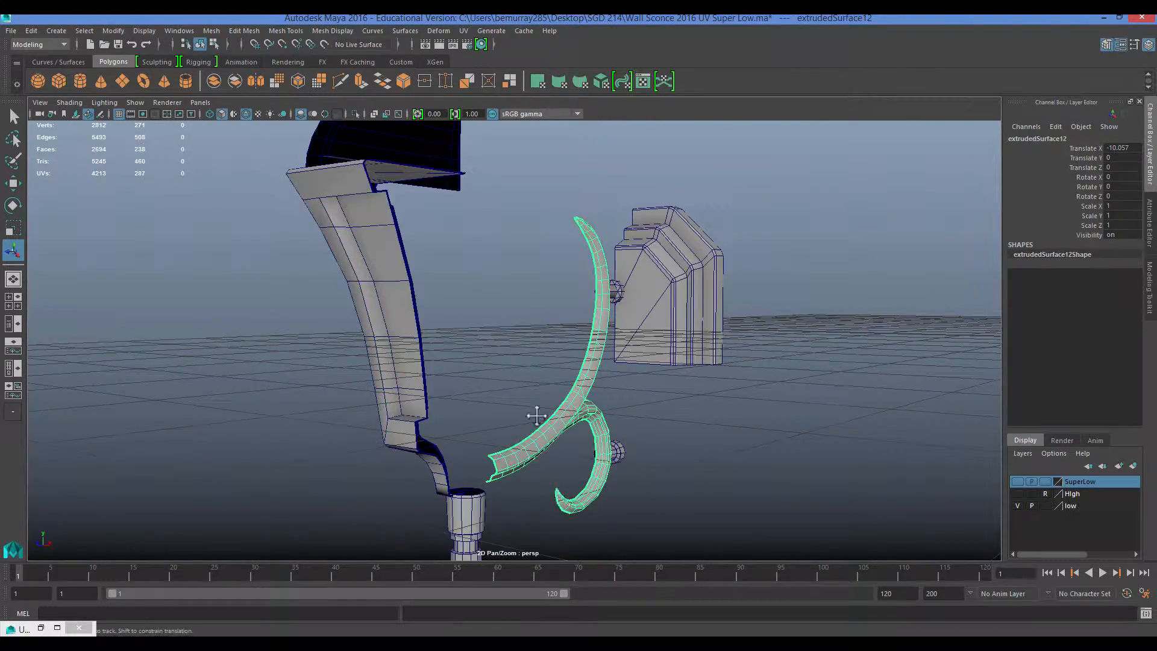
{"action": "middle_click_drag", "start_coordinate": [535, 414], "coordinate": [483, 261], "text": "alt"}
{"action": "left_click", "coordinate": [603, 155]}
{"action": "middle_click_drag", "start_coordinate": [597, 432], "coordinate": [657, 481], "text": "alt"}
{"action": "left_click", "coordinate": [492, 403]}
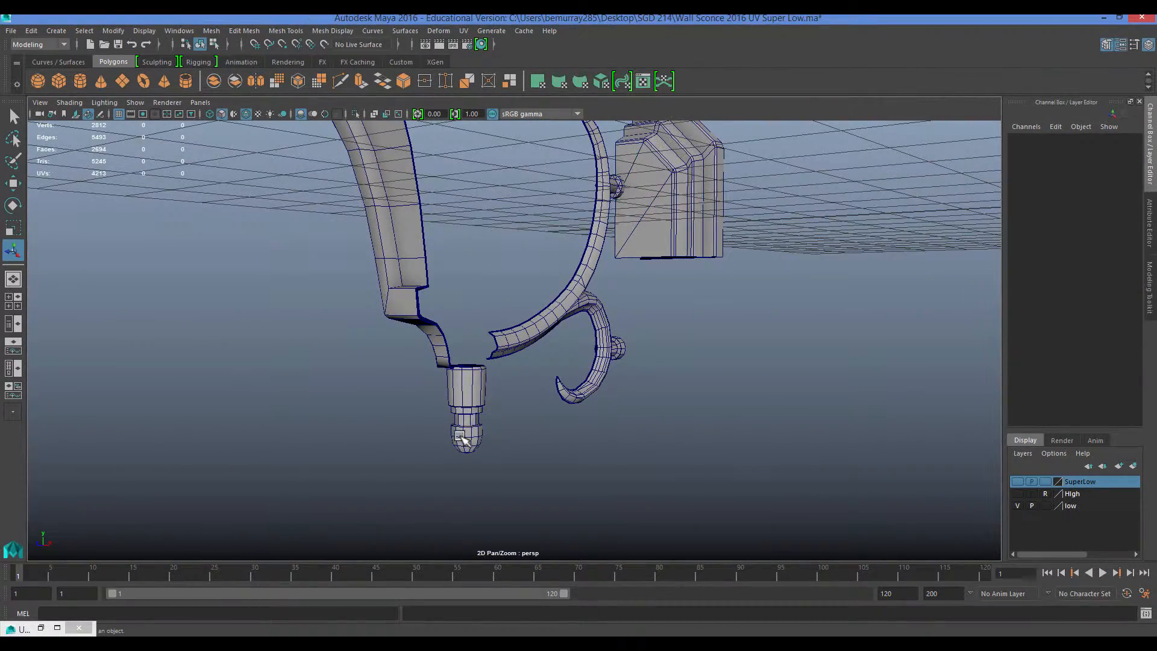
{"action": "left_click", "coordinate": [465, 439]}
{"action": "left_click_drag", "start_coordinate": [382, 429], "coordinate": [577, 390], "text": "alt"}
{"action": "middle_click_drag", "start_coordinate": [577, 390], "coordinate": [329, 360], "text": "alt"}
{"action": "right_click_drag", "start_coordinate": [329, 360], "coordinate": [303, 357], "text": "alt"}
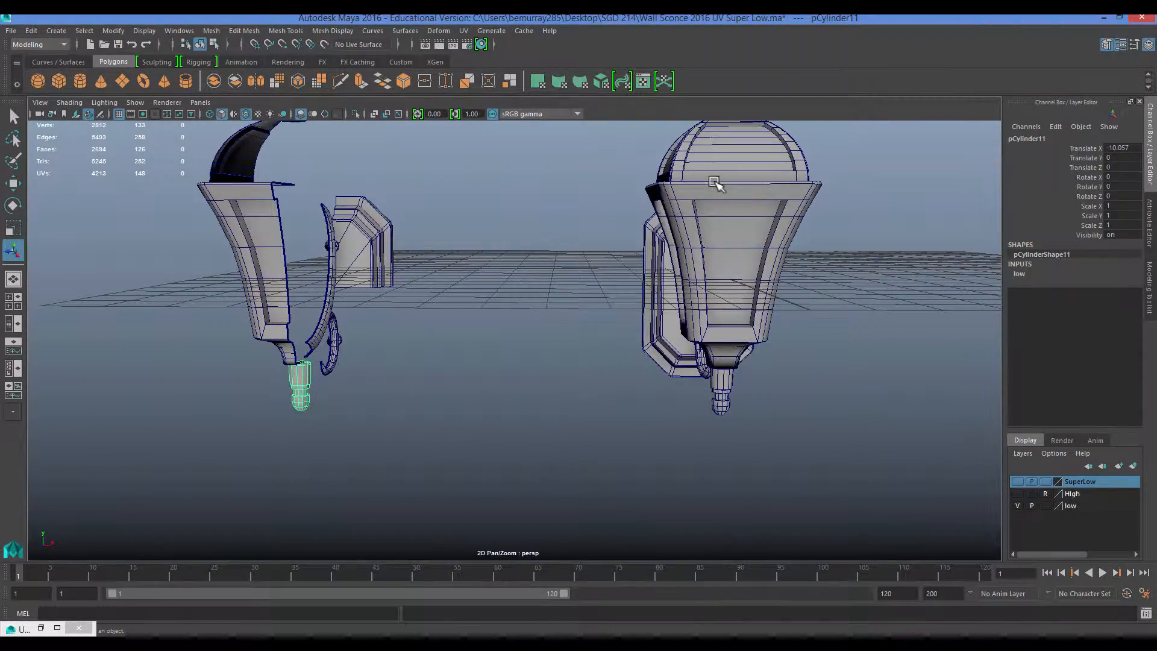
Select the partial model's scroll arm again and examine it from below.
{"action": "left_click", "coordinate": [717, 217]}
{"action": "left_click_drag", "start_coordinate": [438, 339], "coordinate": [519, 358], "text": "alt"}
{"action": "left_click", "coordinate": [479, 305]}
{"action": "left_click", "coordinate": [662, 355]}
{"action": "middle_click_drag", "start_coordinate": [518, 358], "coordinate": [608, 398], "text": "alt"}
{"action": "left_click_drag", "start_coordinate": [512, 410], "coordinate": [437, 416], "text": "alt"}
{"action": "left_click", "coordinate": [449, 426]}
{"action": "scroll", "coordinate": [422, 419], "scroll_direction": "up", "scroll_amount": 3}
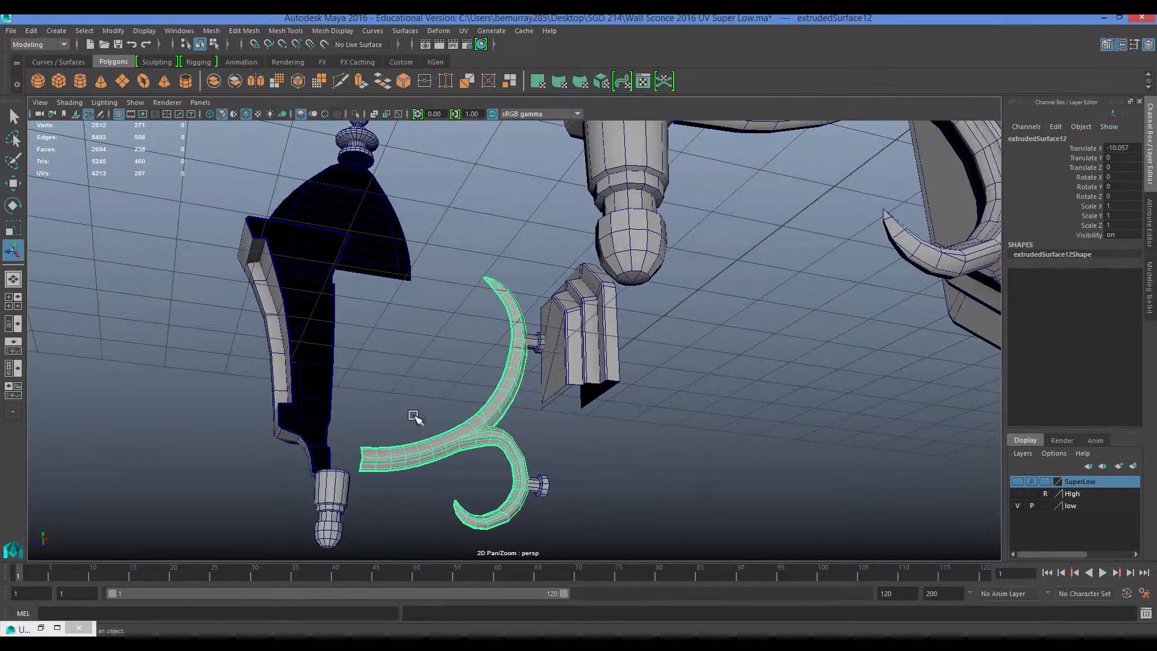
Reselect the partial model's lantern body and examine its recessed panels and corner from several angles.
{"action": "middle_click_drag", "start_coordinate": [413, 416], "coordinate": [571, 392], "text": "alt"}
{"action": "left_click_drag", "start_coordinate": [570, 393], "coordinate": [587, 374], "text": "alt"}
{"action": "scroll", "coordinate": [576, 359], "scroll_direction": "up", "scroll_amount": 3}
{"action": "middle_click_drag", "start_coordinate": [569, 350], "coordinate": [561, 343], "text": "alt"}
{"action": "left_click_drag", "start_coordinate": [562, 342], "coordinate": [524, 279], "text": "alt"}
{"action": "left_click", "coordinate": [524, 279]}
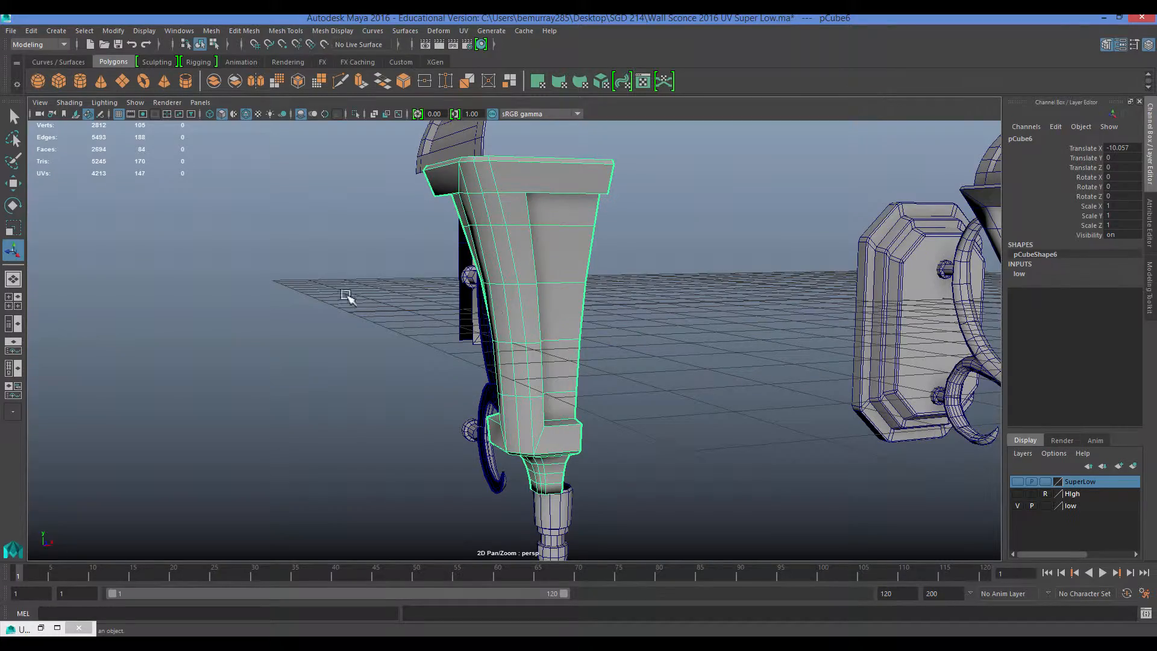
{"action": "left_click_drag", "start_coordinate": [331, 315], "coordinate": [509, 235], "text": "alt"}
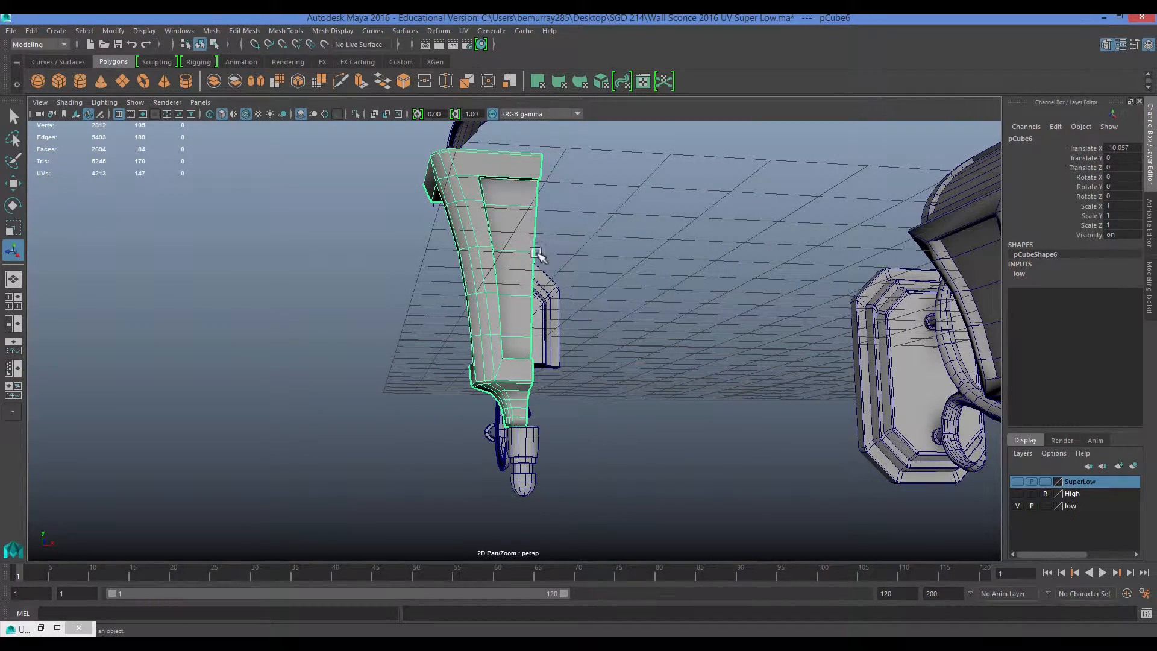
{"action": "left_click_drag", "start_coordinate": [538, 430], "coordinate": [505, 189], "text": "alt"}
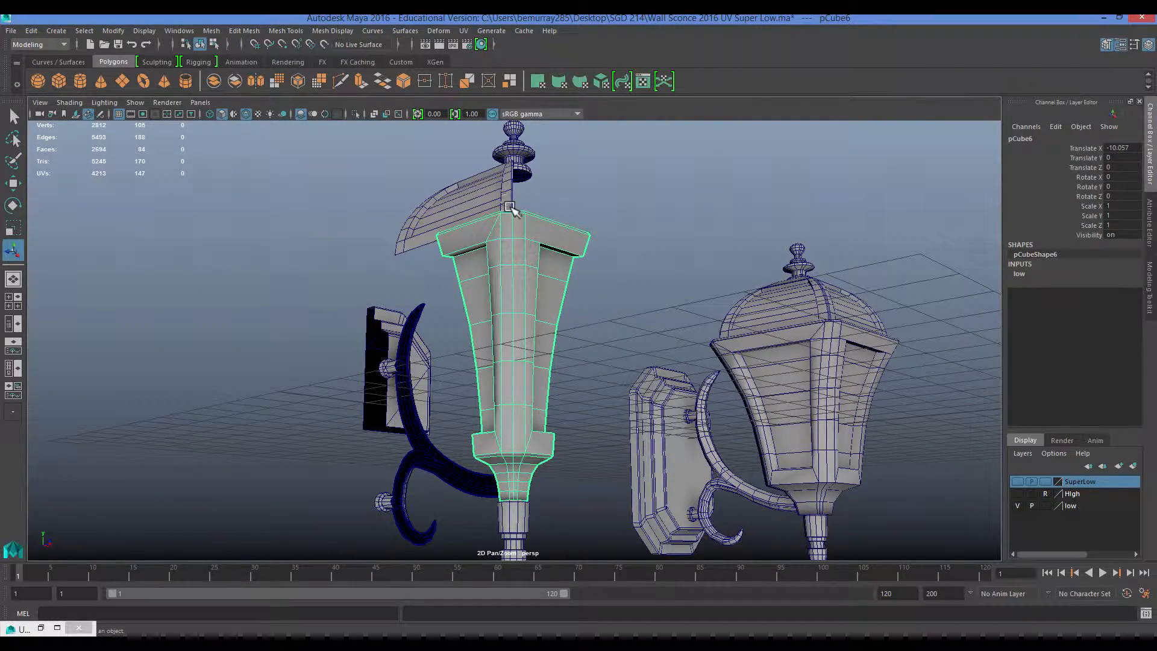
Clear the selection and compare the partial model's lantern panels with those of the complete sconce.
{"action": "left_click", "coordinate": [573, 485]}
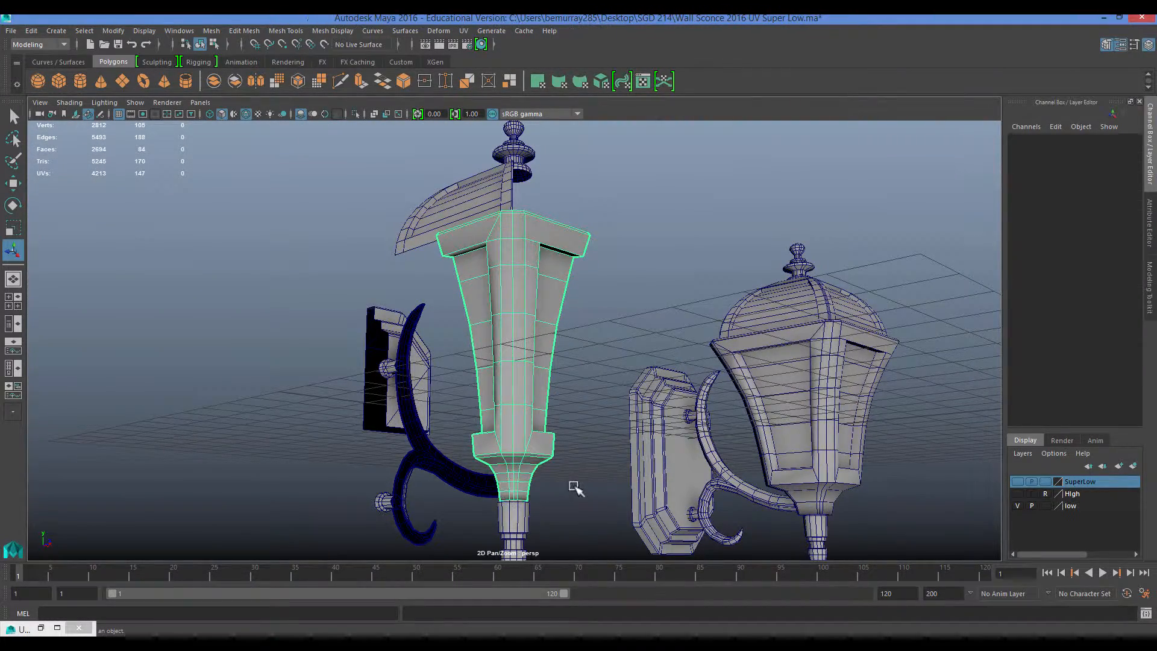
{"action": "left_click_drag", "start_coordinate": [573, 486], "coordinate": [369, 460], "text": "alt"}
{"action": "left_click_drag", "start_coordinate": [378, 393], "coordinate": [398, 362], "text": "alt"}
{"action": "scroll", "coordinate": [594, 200], "scroll_direction": "down", "scroll_amount": 3}
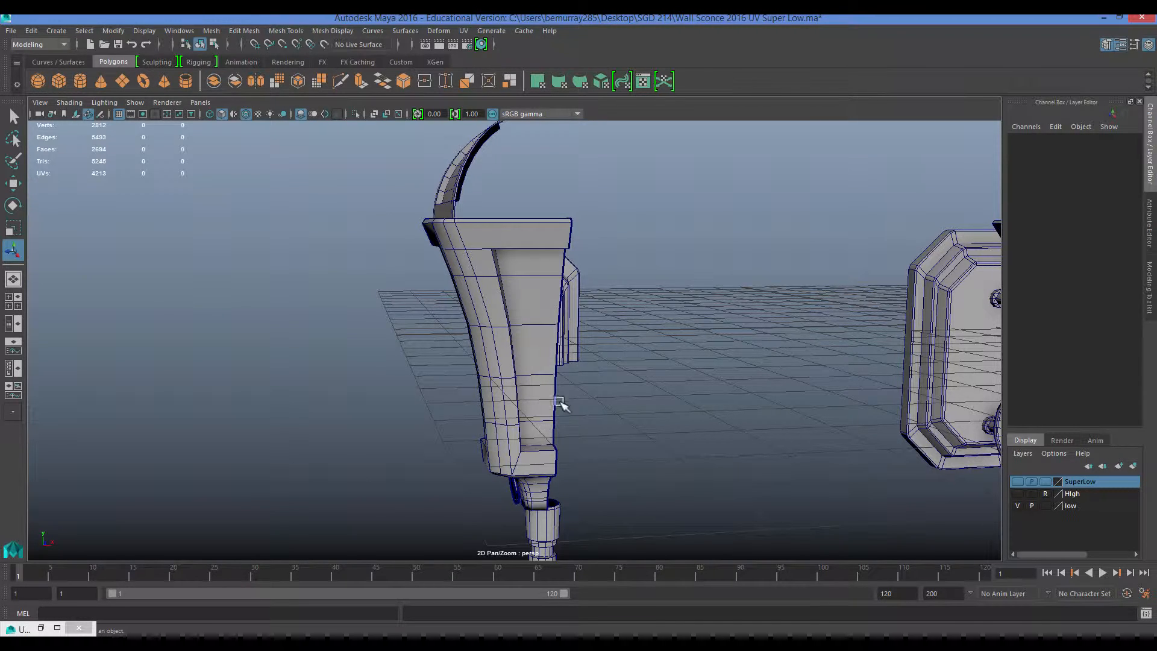
{"action": "left_click_drag", "start_coordinate": [560, 405], "coordinate": [363, 303], "text": "alt"}
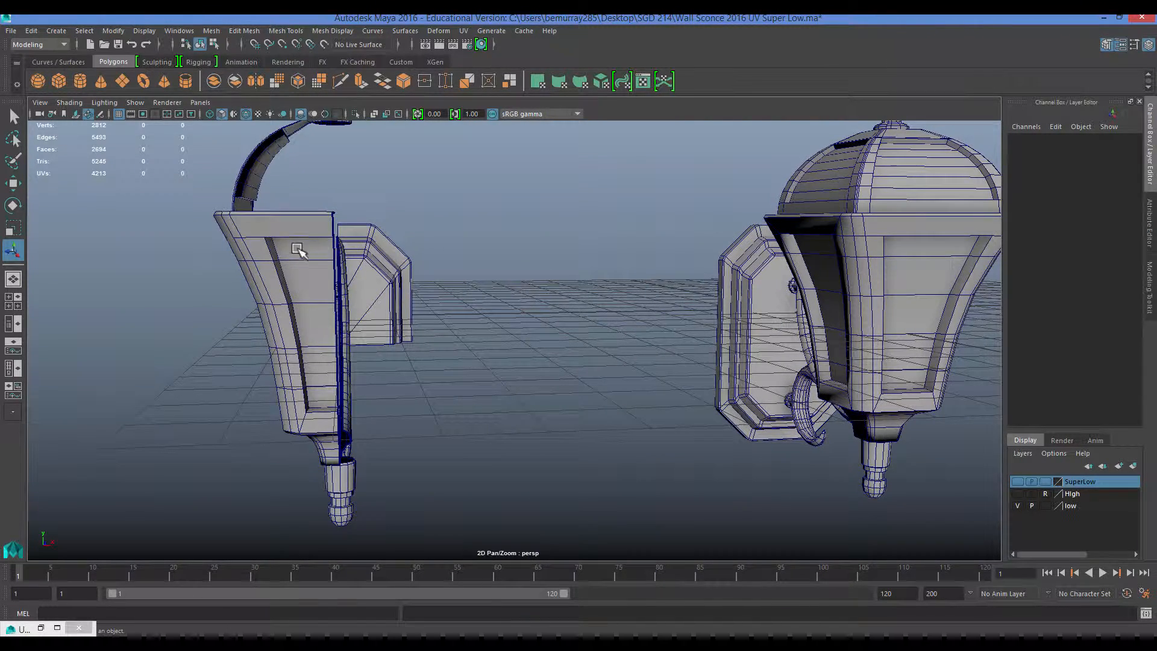
{"action": "left_click_drag", "start_coordinate": [861, 295], "coordinate": [561, 317], "text": "alt"}
{"action": "mouse_move", "coordinate": [476, 383]}
{"action": "left_mouse_down", "text": "alt"}
{"action": "mouse_move", "coordinate": [445, 346]}
{"action": "mouse_move", "coordinate": [475, 380]}
{"action": "mouse_move", "coordinate": [488, 367]}
{"action": "left_mouse_up", "text": "alt"}
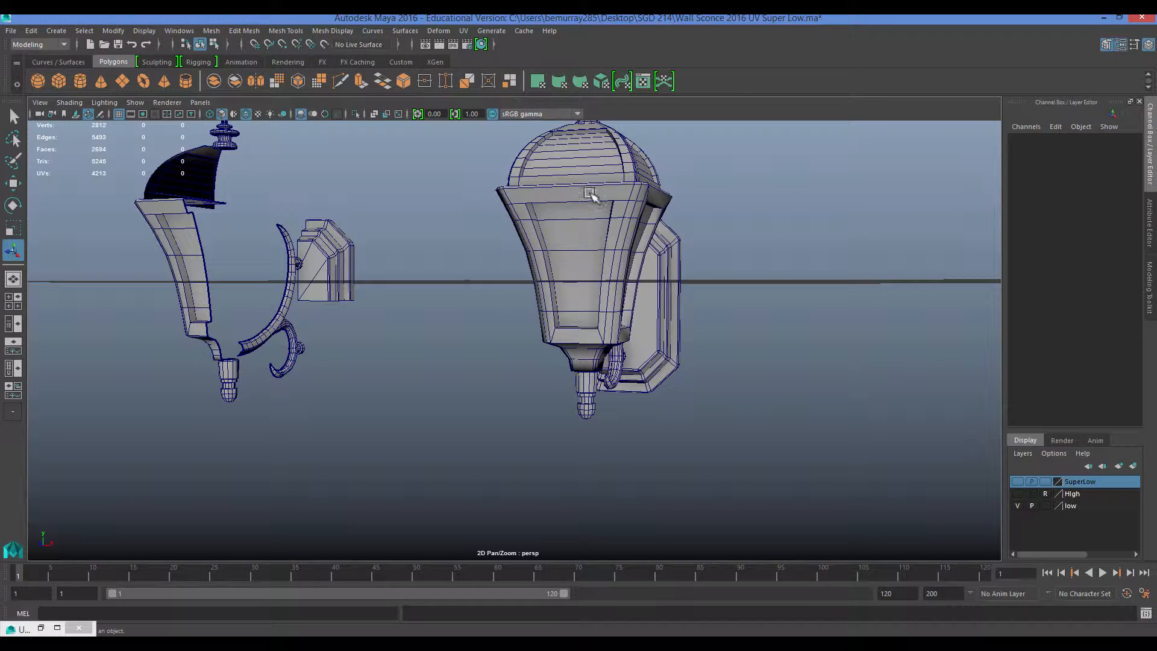
Examine the complete sconce's lantern, roof and backplate from above, behind, the front and below.
{"action": "left_click_drag", "start_coordinate": [474, 276], "coordinate": [310, 336], "text": "alt"}
{"action": "left_click_drag", "start_coordinate": [437, 349], "coordinate": [583, 246], "text": "alt"}
{"action": "left_click_drag", "start_coordinate": [548, 362], "coordinate": [518, 364], "text": "alt"}
{"action": "left_click_drag", "start_coordinate": [591, 289], "coordinate": [607, 214], "text": "alt"}
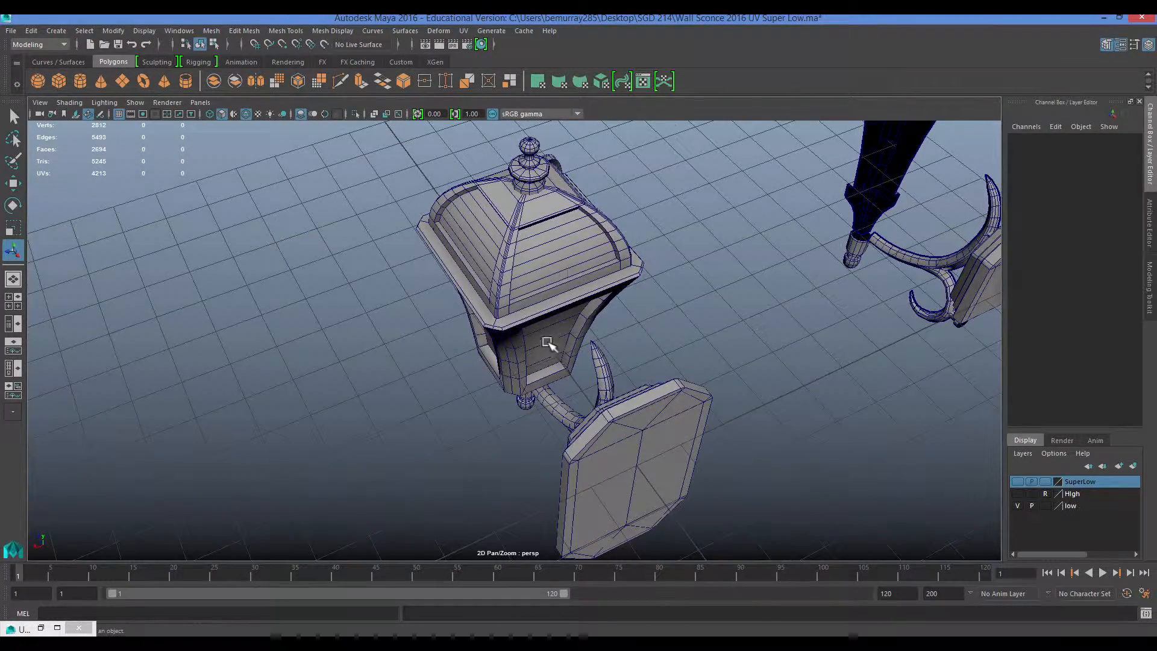
{"action": "left_click_drag", "start_coordinate": [551, 338], "coordinate": [599, 328], "text": "alt"}
{"action": "scroll", "coordinate": [599, 328], "scroll_direction": "down", "scroll_amount": 3}
{"action": "scroll", "coordinate": [545, 218], "scroll_direction": "up", "scroll_amount": 5}
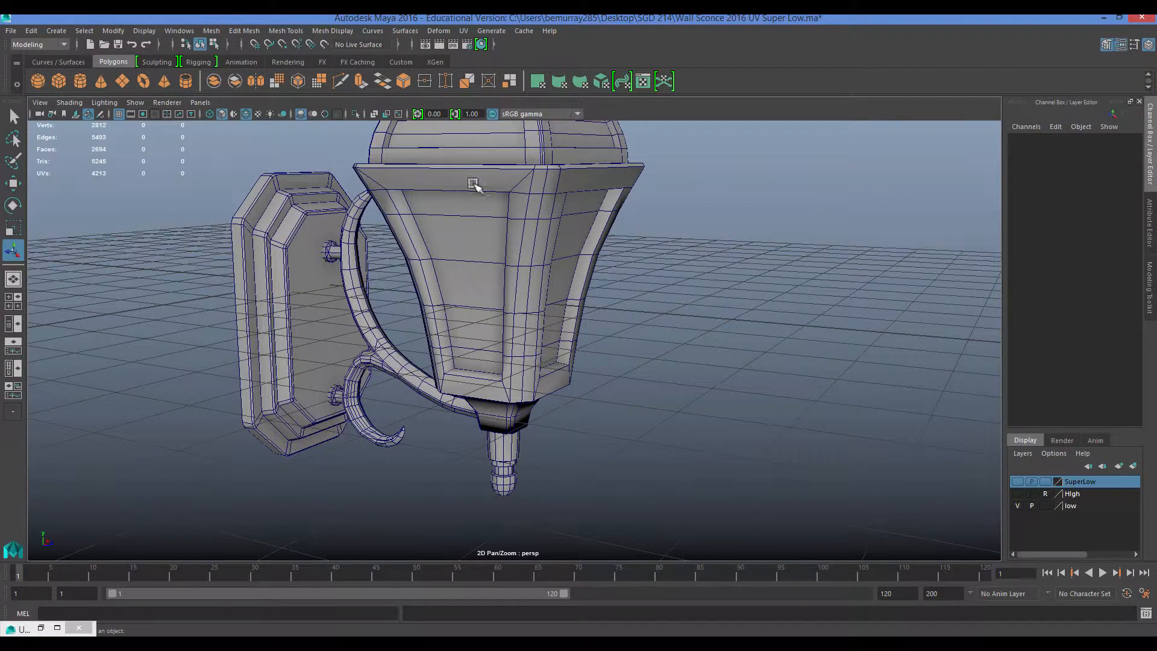
{"action": "left_click_drag", "start_coordinate": [473, 184], "coordinate": [547, 168], "text": "alt"}
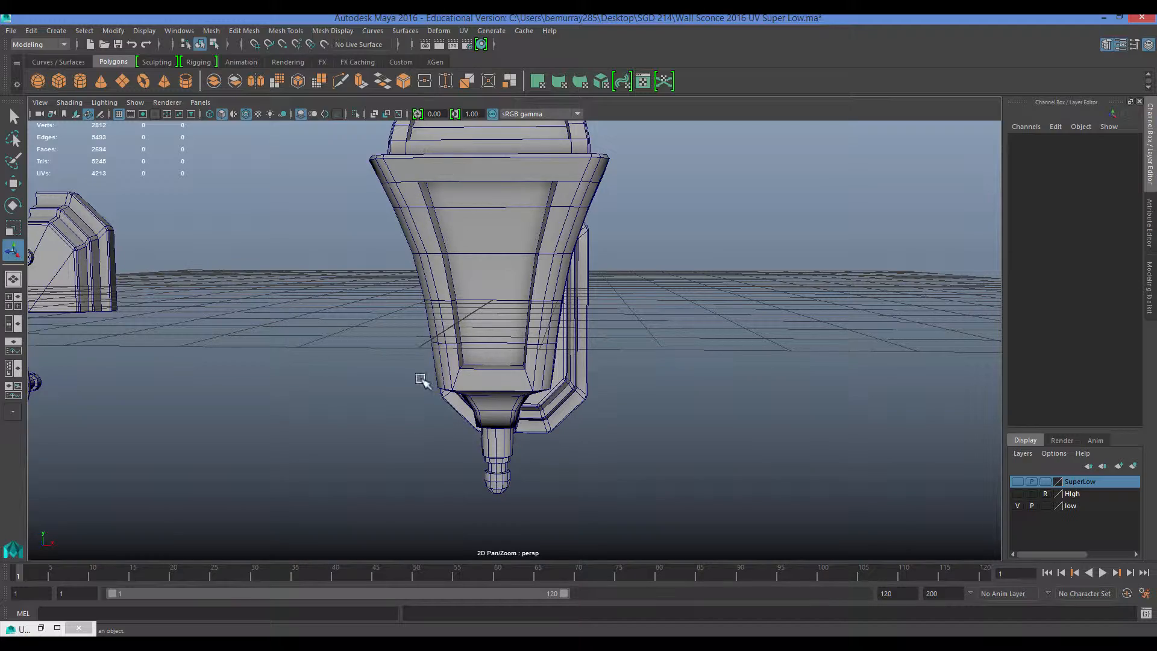
{"action": "left_click_drag", "start_coordinate": [327, 443], "coordinate": [498, 253], "text": "alt"}
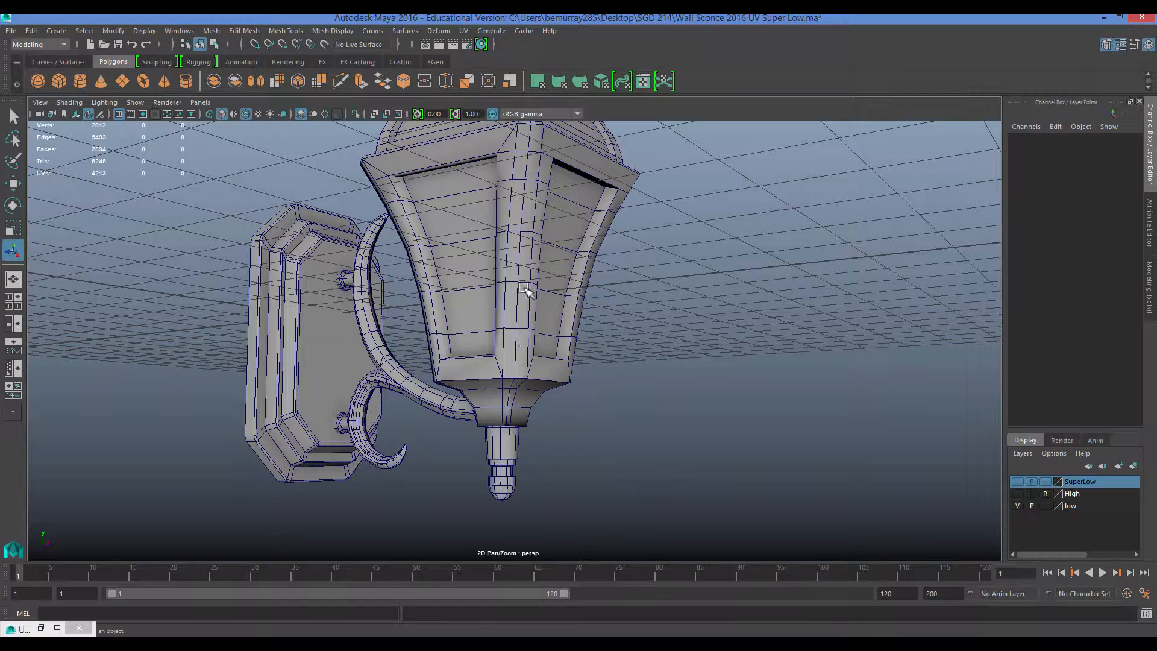
{"action": "left_click_drag", "start_coordinate": [514, 310], "coordinate": [502, 352], "text": "alt"}
{"action": "left_click_drag", "start_coordinate": [403, 452], "coordinate": [381, 426], "text": "alt"}
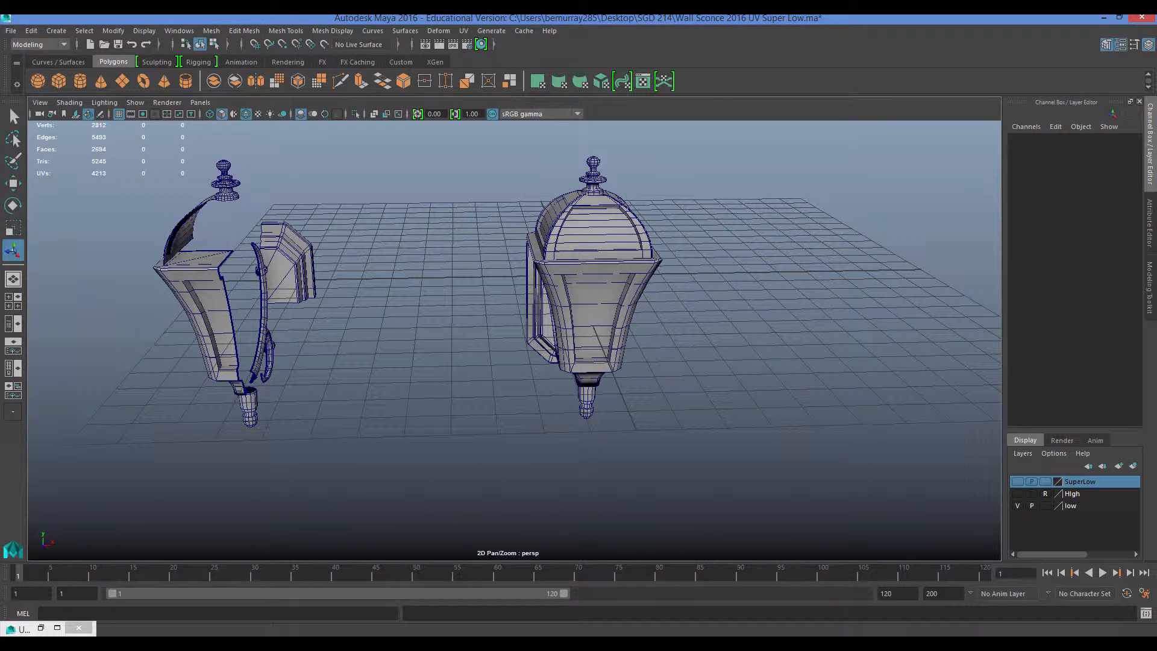
Hide the low layer and show the SuperLow layer.
{"action": "left_click", "coordinate": [1019, 505]}
{"action": "left_click", "coordinate": [1018, 482]}
{"action": "scroll", "coordinate": [650, 428], "scroll_direction": "up", "scroll_amount": 4}
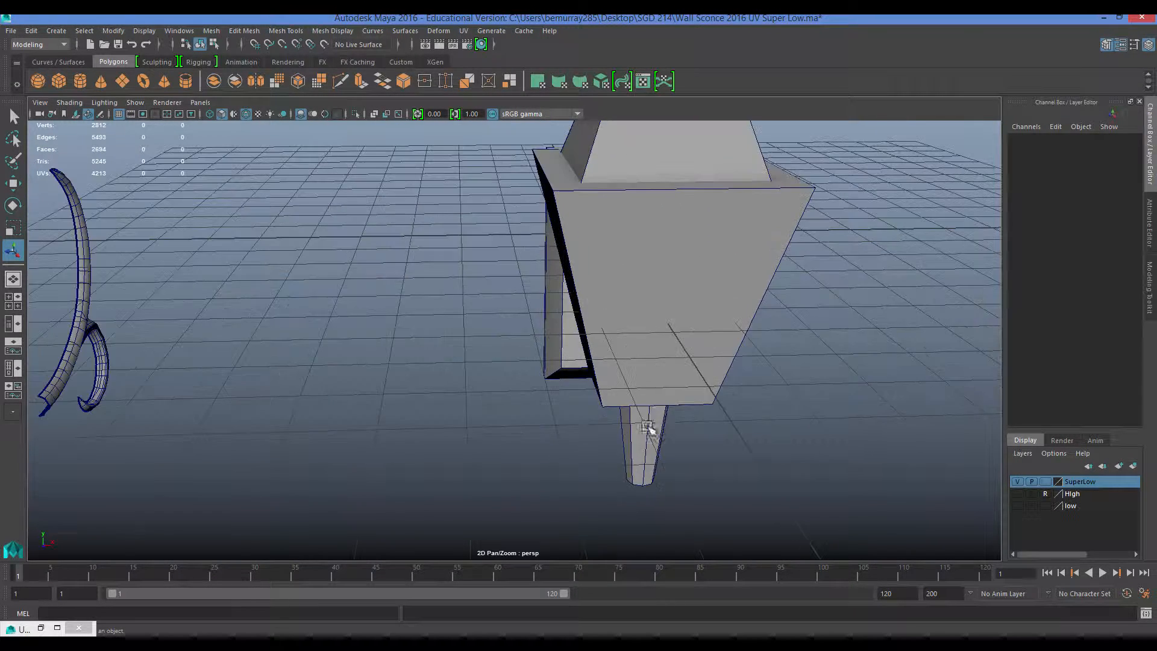
Select the scroll arm of the SuperLow sconce and examine its simplified geometry from the side and below.
{"action": "left_click_drag", "start_coordinate": [648, 426], "coordinate": [552, 430], "text": "alt"}
{"action": "left_click_drag", "start_coordinate": [567, 412], "coordinate": [536, 422], "text": "alt"}
{"action": "left_click", "coordinate": [448, 443]}
{"action": "scroll", "coordinate": [452, 452], "scroll_direction": "up", "scroll_amount": 6}
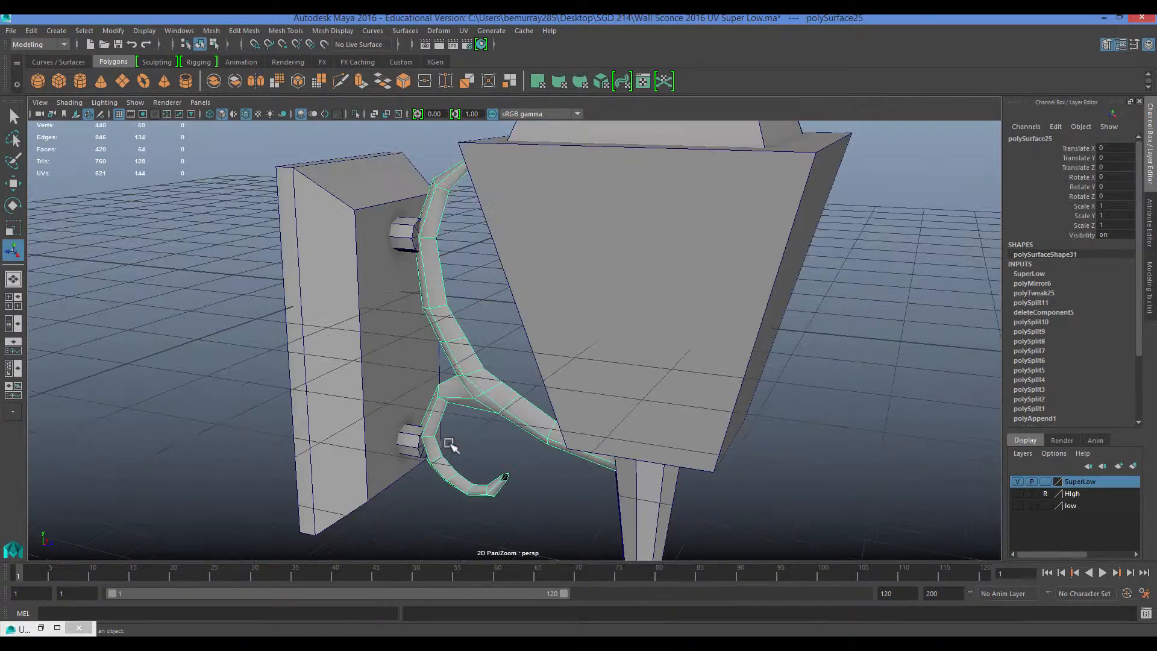
{"action": "left_click_drag", "start_coordinate": [464, 465], "coordinate": [534, 205], "text": "alt"}
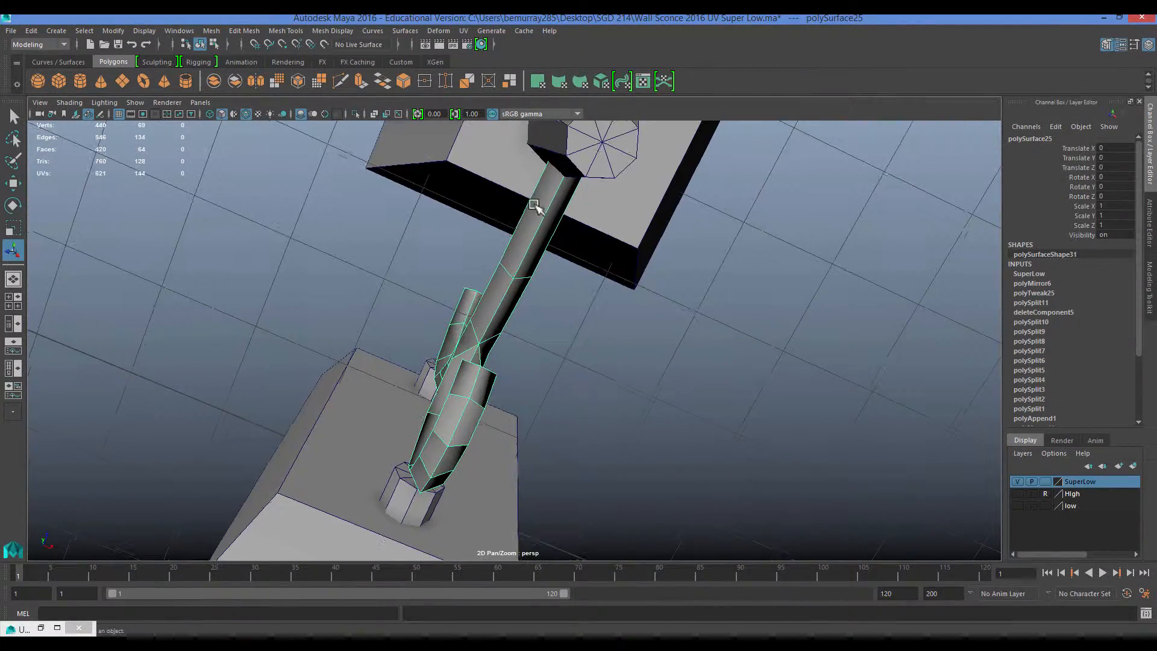
{"action": "left_click_drag", "start_coordinate": [440, 410], "coordinate": [480, 421], "text": "alt"}
{"action": "scroll", "coordinate": [446, 275], "scroll_direction": "down", "scroll_amount": 7}
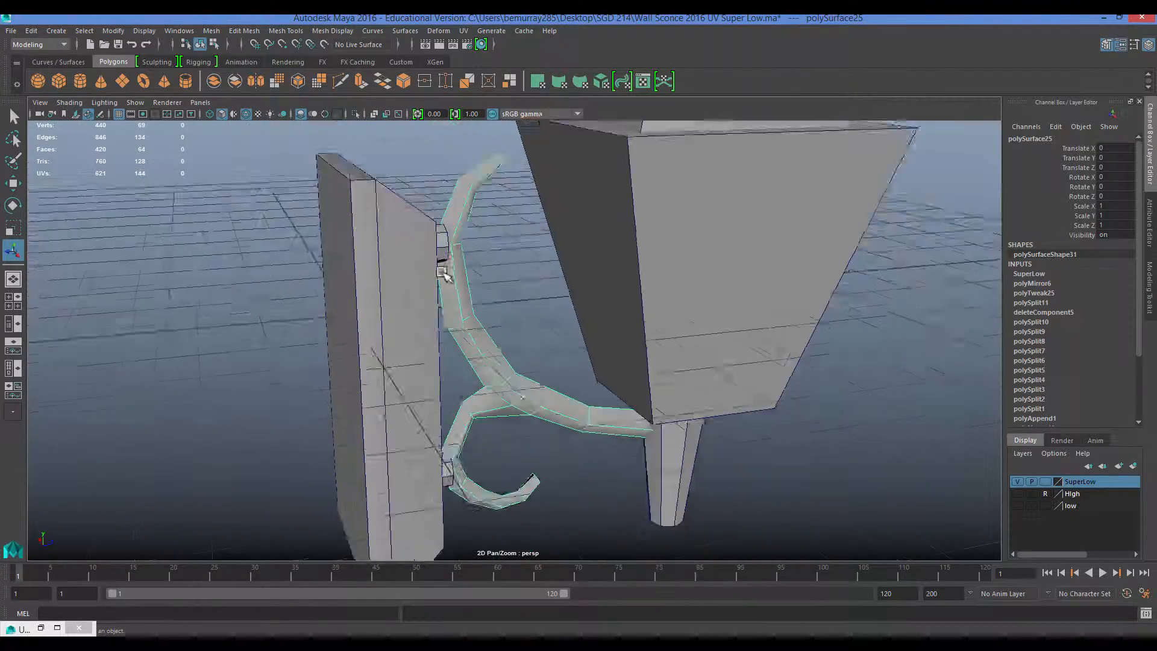
{"action": "left_click_drag", "start_coordinate": [446, 274], "coordinate": [451, 352], "text": "alt"}
Select the detailed scroll arm standing beside the SuperLow sconce and compare it with the simplified model.
{"action": "left_click", "coordinate": [258, 338]}
{"action": "scroll", "coordinate": [261, 347], "scroll_direction": "up", "scroll_amount": 3}
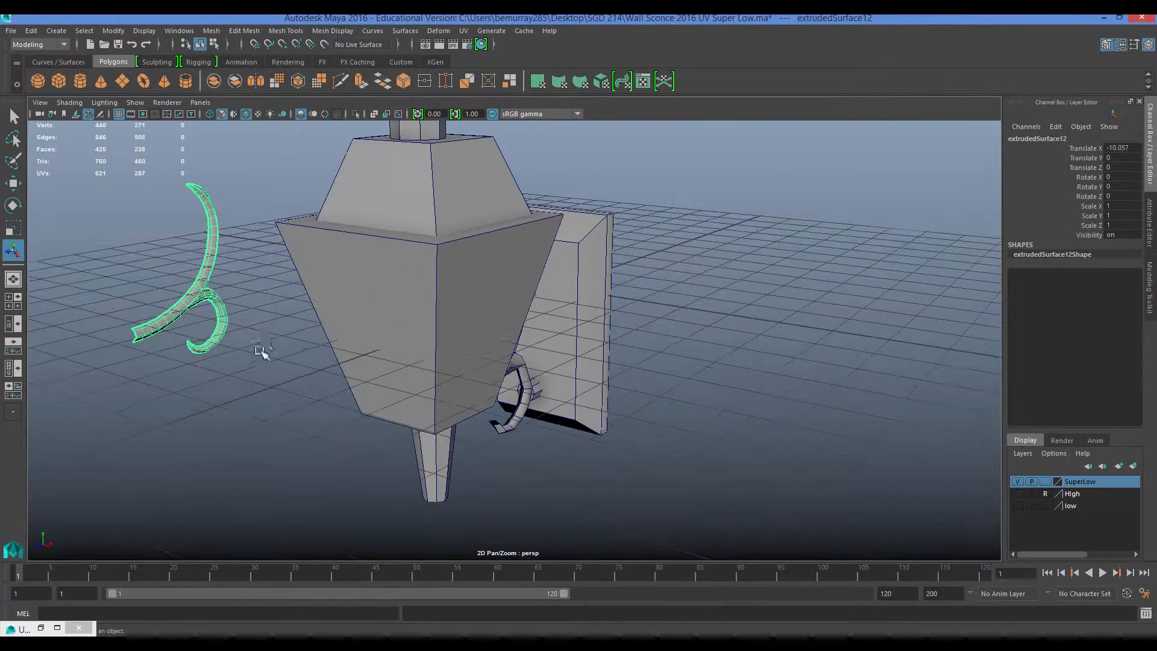
{"action": "left_click_drag", "start_coordinate": [226, 348], "coordinate": [340, 400], "text": "alt"}
{"action": "scroll", "coordinate": [400, 406], "scroll_direction": "up", "scroll_amount": 3}
{"action": "scroll", "coordinate": [341, 400], "scroll_direction": "down", "scroll_amount": 5}
Select the SuperLow sconce's backplate and examine it from below.
{"action": "left_click_drag", "start_coordinate": [478, 439], "coordinate": [361, 378], "text": "alt"}
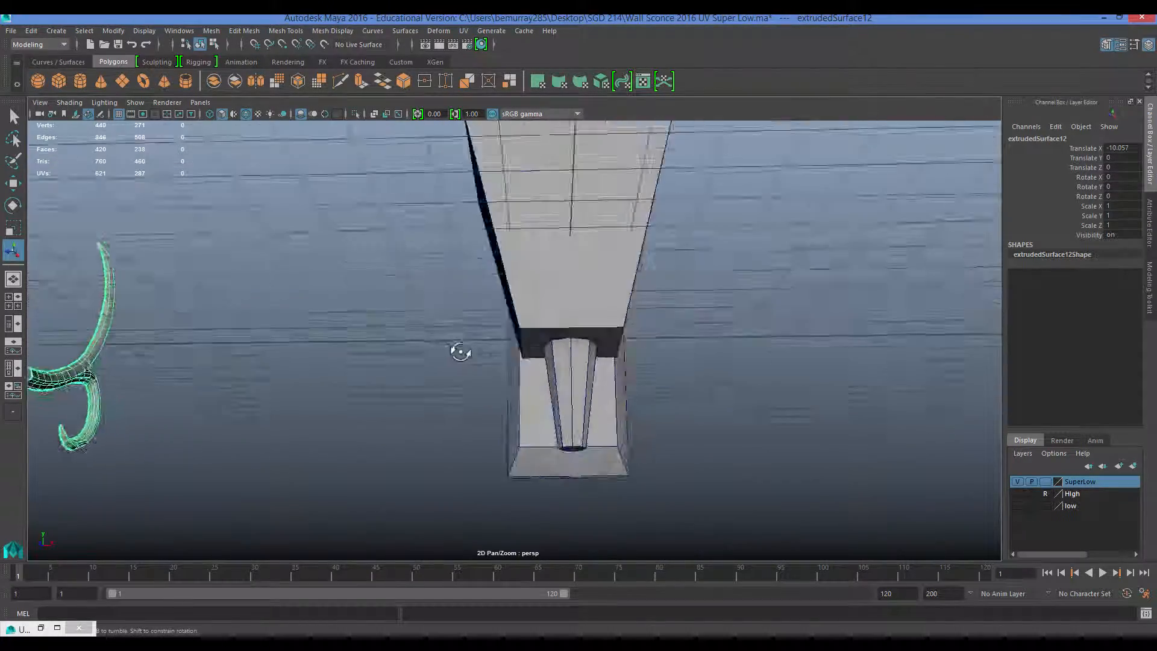
{"action": "left_click", "coordinate": [465, 348]}
{"action": "left_click_drag", "start_coordinate": [466, 348], "coordinate": [576, 223], "text": "alt"}
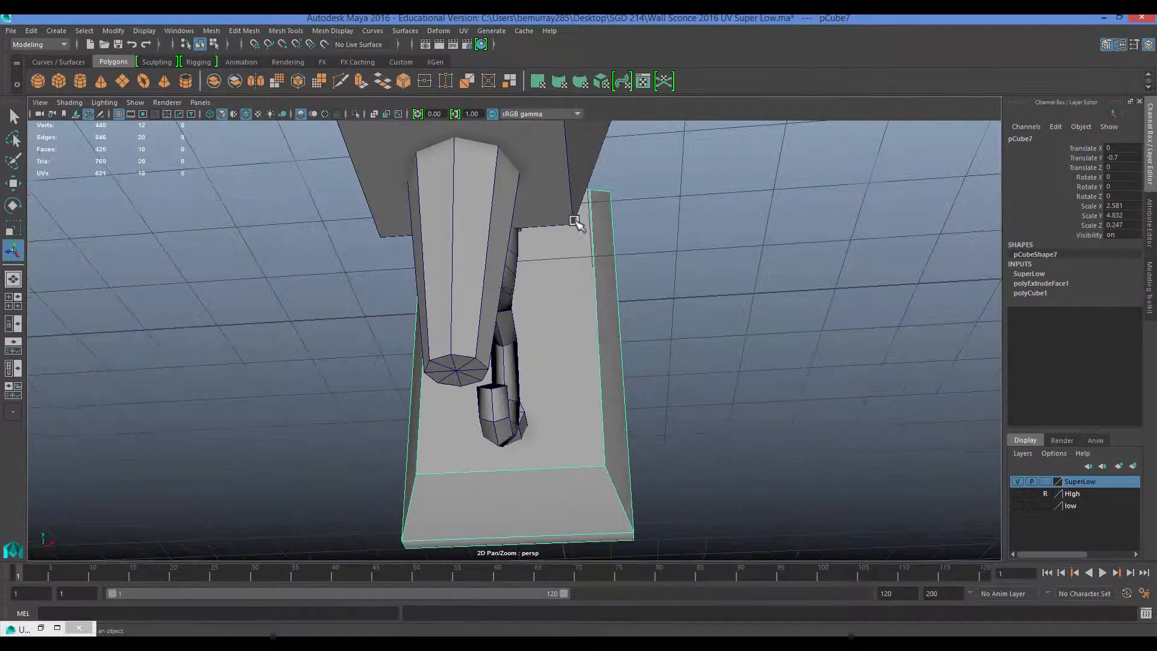
Select the SuperLow sconce's upper mounting peg between the scroll arm and backplate and examine it from below.
{"action": "left_click_drag", "start_coordinate": [590, 340], "coordinate": [463, 200], "text": "alt"}
{"action": "left_click_drag", "start_coordinate": [446, 287], "coordinate": [468, 431], "text": "alt"}
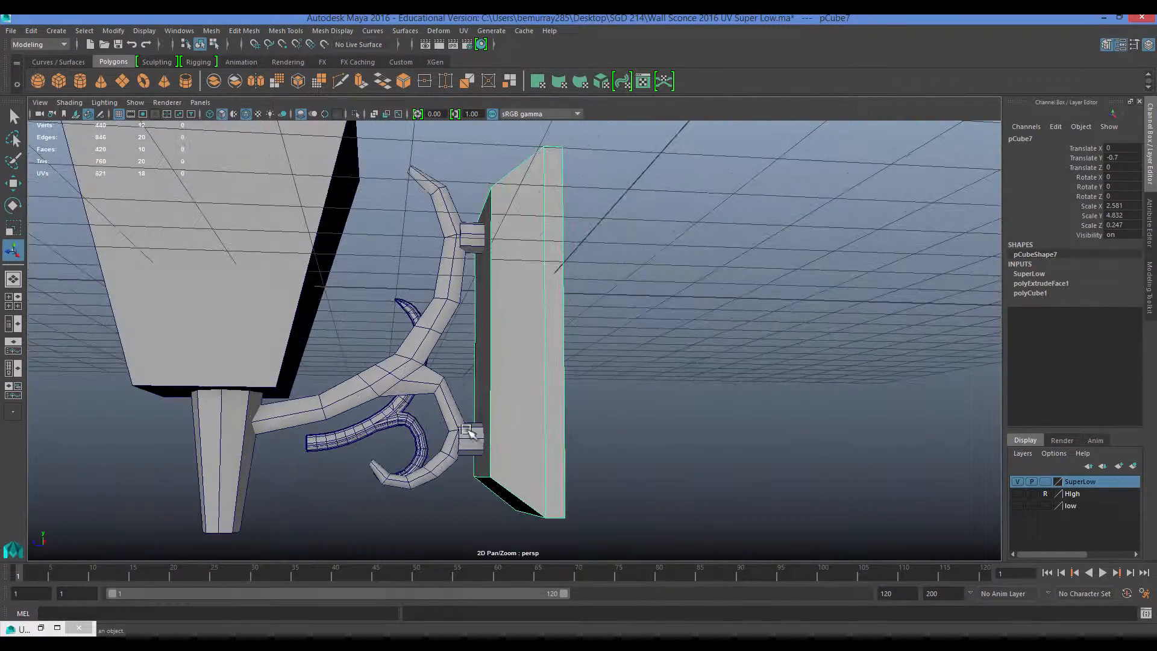
{"action": "left_click_drag", "start_coordinate": [477, 358], "coordinate": [471, 379], "text": "alt"}
{"action": "left_click", "coordinate": [467, 263]}
{"action": "scroll", "coordinate": [459, 293], "scroll_direction": "up", "scroll_amount": 4}
{"action": "left_click_drag", "start_coordinate": [460, 294], "coordinate": [437, 227], "text": "alt"}
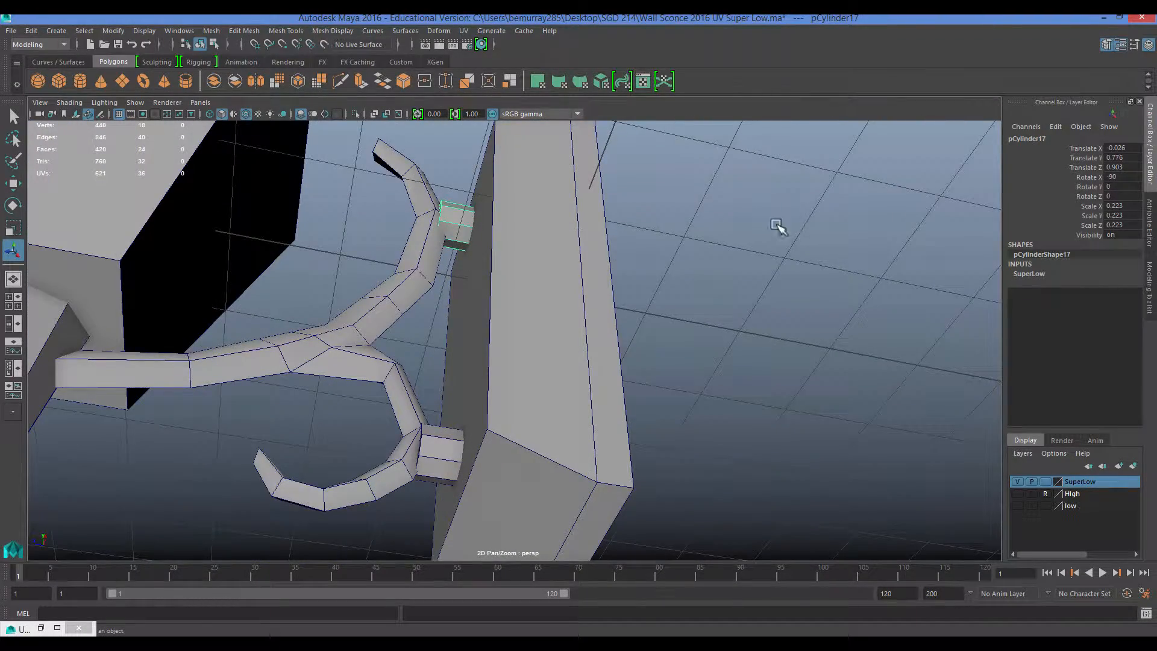
Select the SuperLow sconce's stem below the lantern and its top finial cylinder, examining the simplified geometry of each.
{"action": "scroll", "coordinate": [312, 372], "scroll_direction": "down", "scroll_amount": 3}
{"action": "left_click_drag", "start_coordinate": [313, 371], "coordinate": [494, 305], "text": "alt"}
{"action": "left_click", "coordinate": [374, 349]}
{"action": "scroll", "coordinate": [364, 350], "scroll_direction": "down", "scroll_amount": 4}
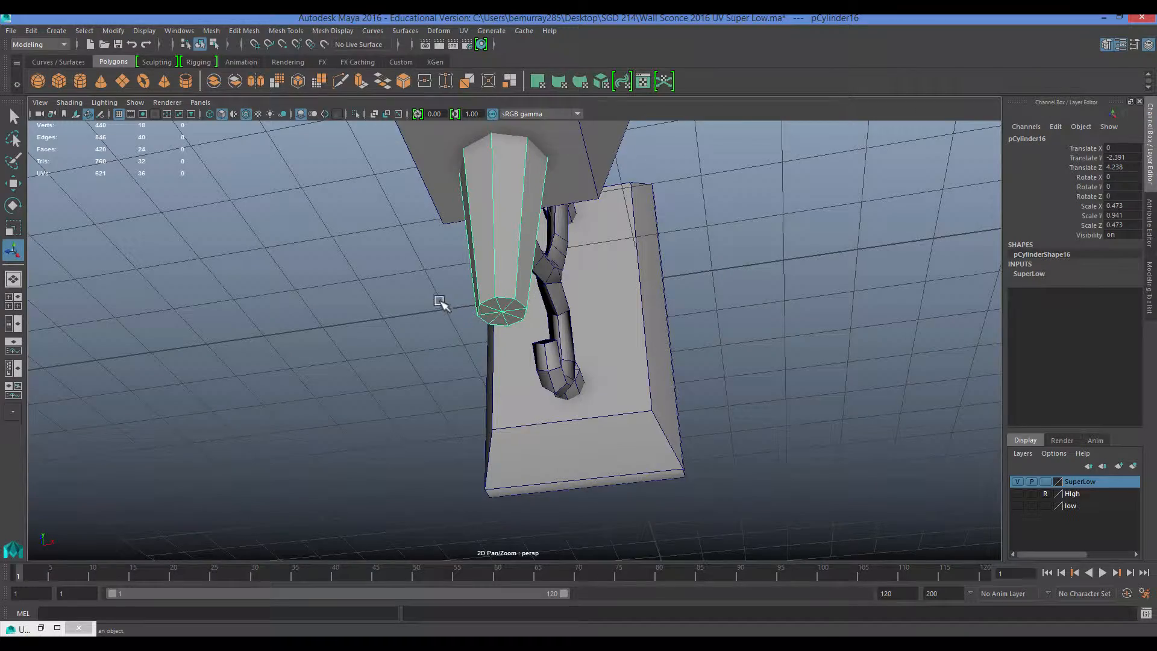
{"action": "left_click_drag", "start_coordinate": [441, 303], "coordinate": [438, 276], "text": "alt"}
{"action": "left_click", "coordinate": [552, 360]}
{"action": "scroll", "coordinate": [516, 382], "scroll_direction": "up", "scroll_amount": 2}
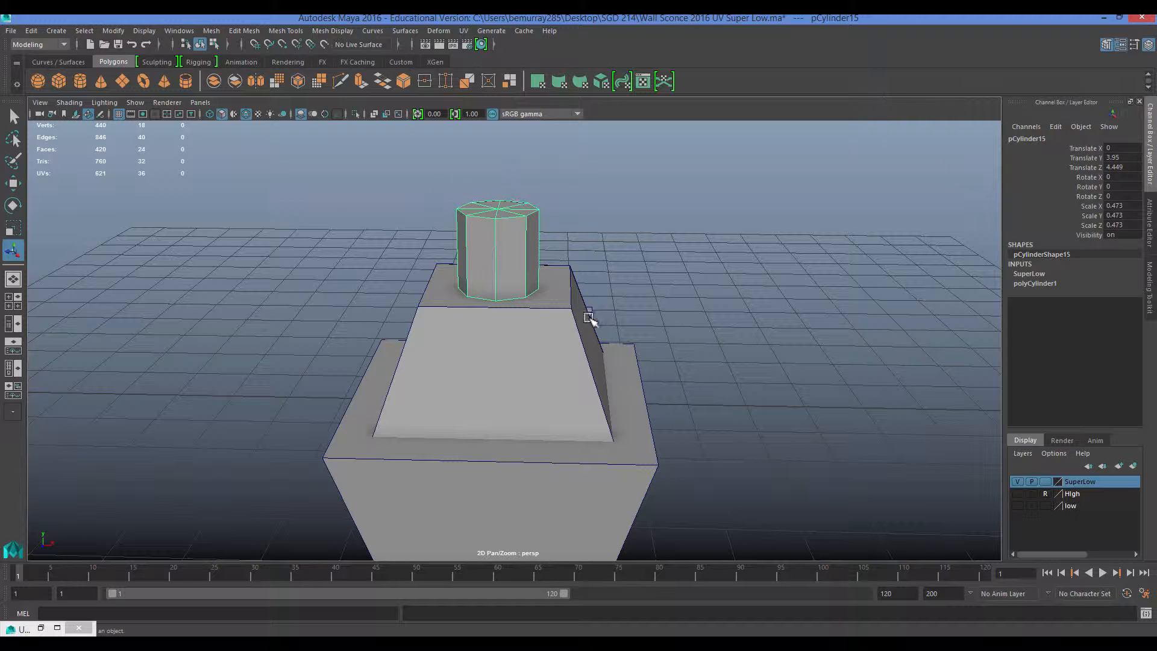
Select the tapered roof block of the SuperLow sconce and examine how it sits on the lantern body.
{"action": "left_click_drag", "start_coordinate": [492, 355], "coordinate": [541, 280], "text": "alt"}
{"action": "left_click", "coordinate": [541, 280]}
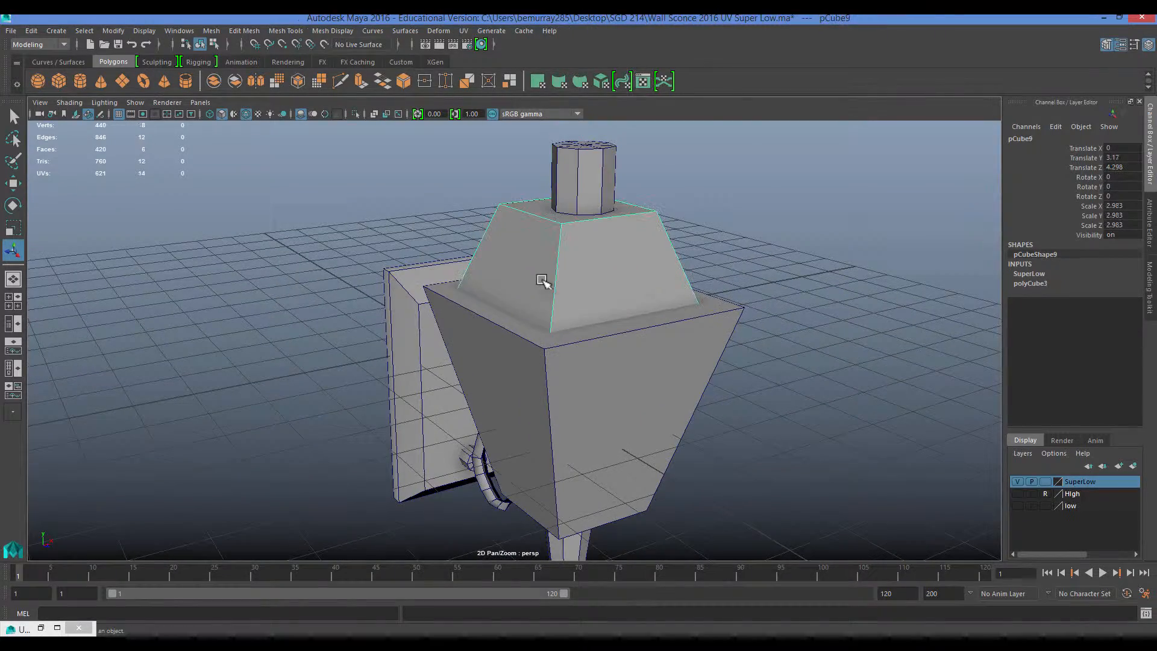
{"action": "left_click_drag", "start_coordinate": [681, 380], "coordinate": [614, 353], "text": "alt"}
{"action": "left_click_drag", "start_coordinate": [561, 379], "coordinate": [582, 384], "text": "alt"}
Select matching side faces on the SuperLow sconce's roof block and lantern body and examine them around the model.
{"action": "right_click_drag", "start_coordinate": [553, 279], "coordinate": [543, 319]}
{"action": "left_click", "coordinate": [547, 312]}
{"action": "left_click_drag", "start_coordinate": [571, 402], "coordinate": [560, 385], "text": "alt"}
{"action": "left_click", "coordinate": [541, 393]}
{"action": "right_click_drag", "start_coordinate": [540, 393], "coordinate": [538, 348]}
{"action": "left_click", "coordinate": [533, 362]}
{"action": "left_click_drag", "start_coordinate": [574, 401], "coordinate": [411, 470], "text": "alt"}
{"action": "left_click", "coordinate": [504, 245], "text": "shift"}
{"action": "scroll", "coordinate": [277, 390], "scroll_direction": "up", "scroll_amount": 3}
{"action": "left_click", "coordinate": [274, 392]}
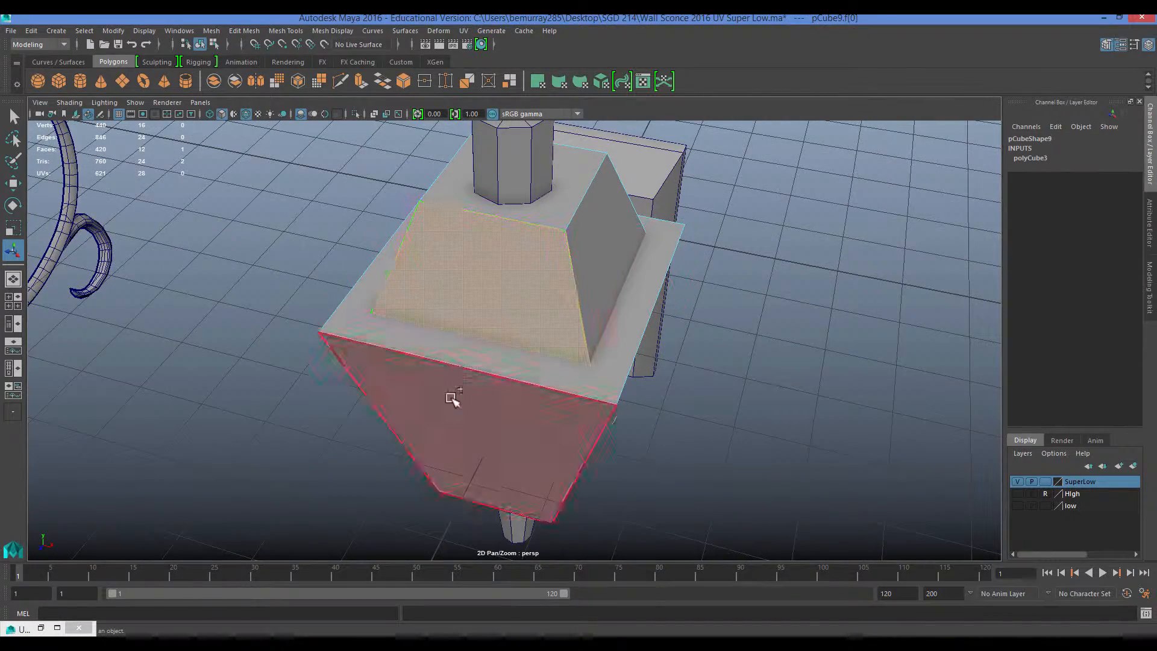
{"action": "left_click_drag", "start_coordinate": [455, 406], "coordinate": [491, 326], "text": "alt"}
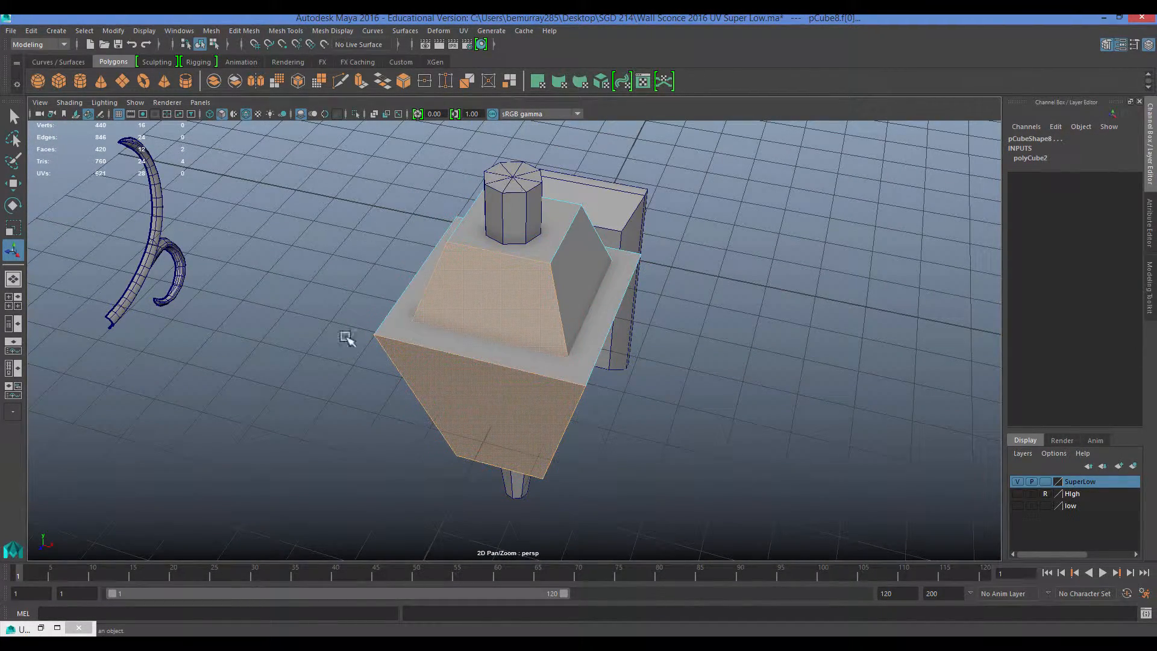
{"action": "left_click_drag", "start_coordinate": [564, 345], "coordinate": [446, 370], "text": "alt"}
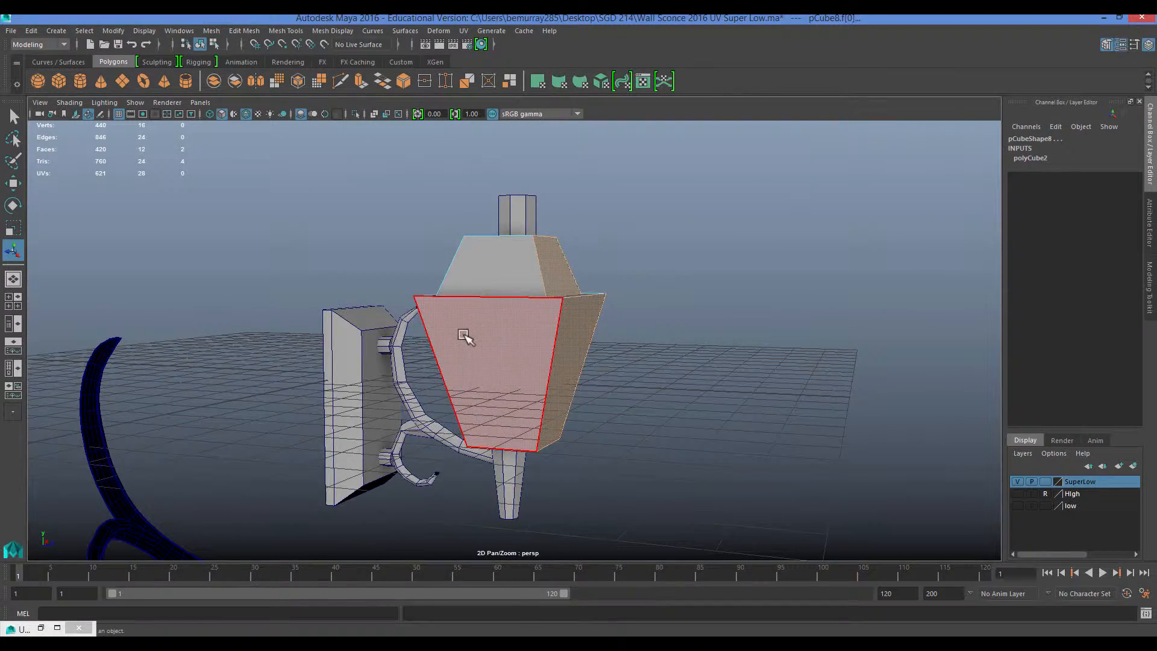
Return to object selection, hide the SuperLow layer, show the low layer and select the low sconce's roof.
{"action": "right_click_drag", "start_coordinate": [472, 241], "coordinate": [494, 221]}
{"action": "left_click_drag", "start_coordinate": [532, 274], "coordinate": [497, 320], "text": "alt"}
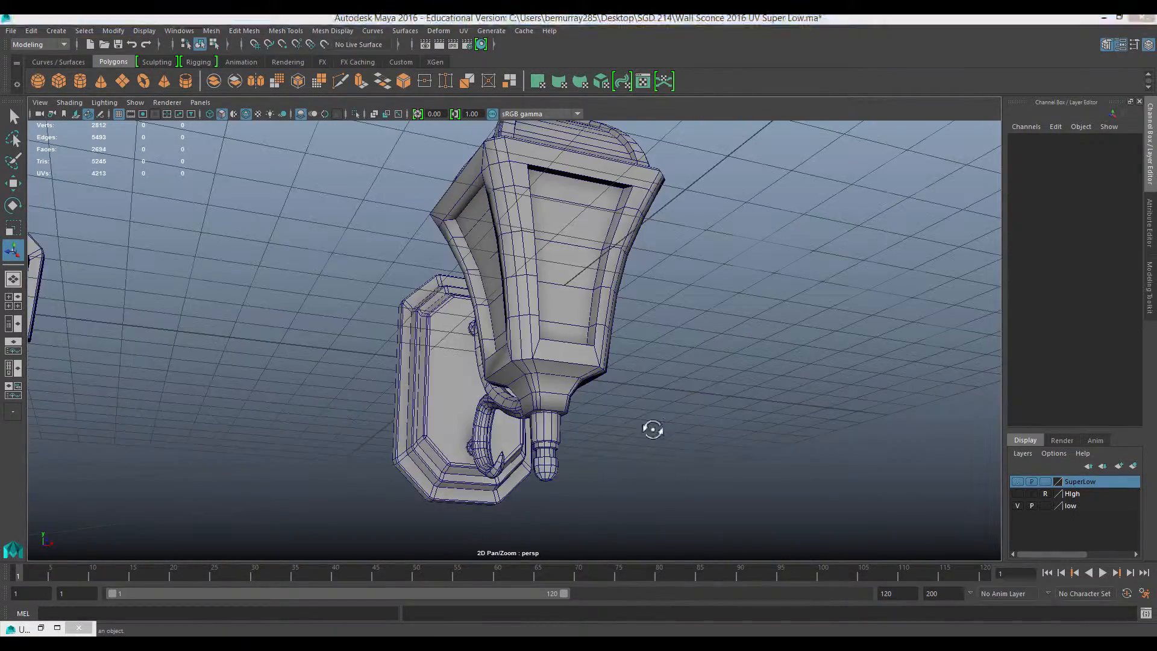
{"action": "left_click", "coordinate": [621, 452]}
{"action": "left_click_drag", "start_coordinate": [594, 480], "coordinate": [559, 430], "text": "alt"}
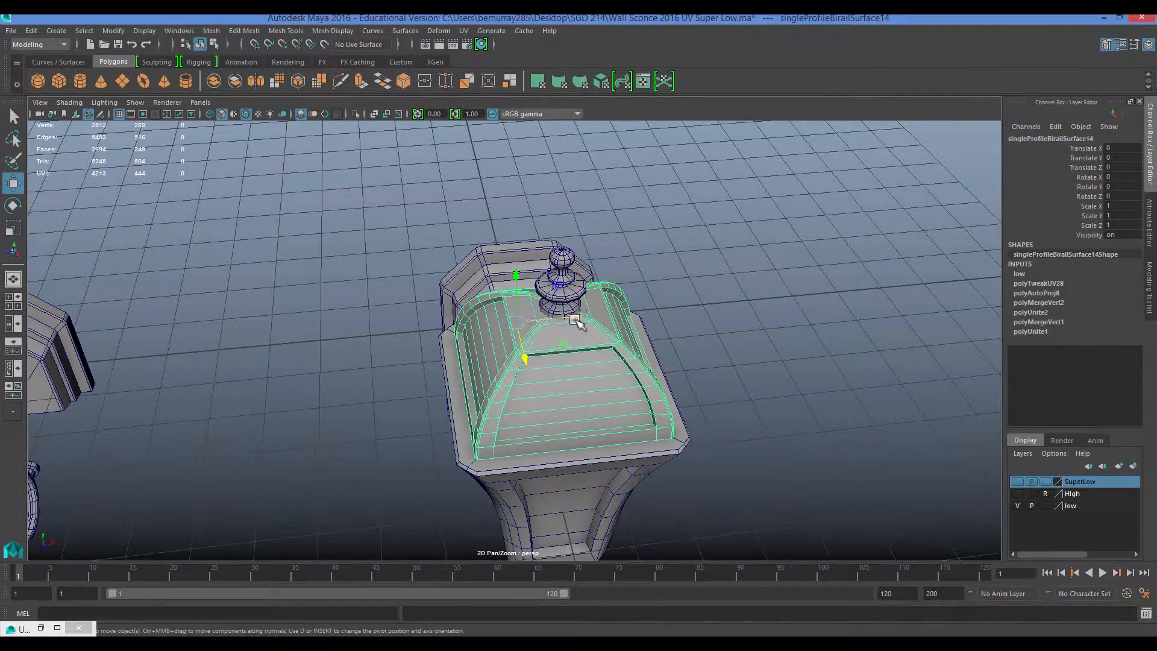
Try moving the roof about 5.6 units along X and the lantern body about 3 units the opposite way, and undo both moves.
{"action": "left_click_drag", "start_coordinate": [574, 319], "coordinate": [839, 290]}
{"action": "left_click", "coordinate": [506, 446]}
{"action": "scroll", "coordinate": [511, 451], "scroll_direction": "down", "scroll_amount": 3}
{"action": "middle_click_drag", "start_coordinate": [516, 458], "coordinate": [518, 383], "text": "alt"}
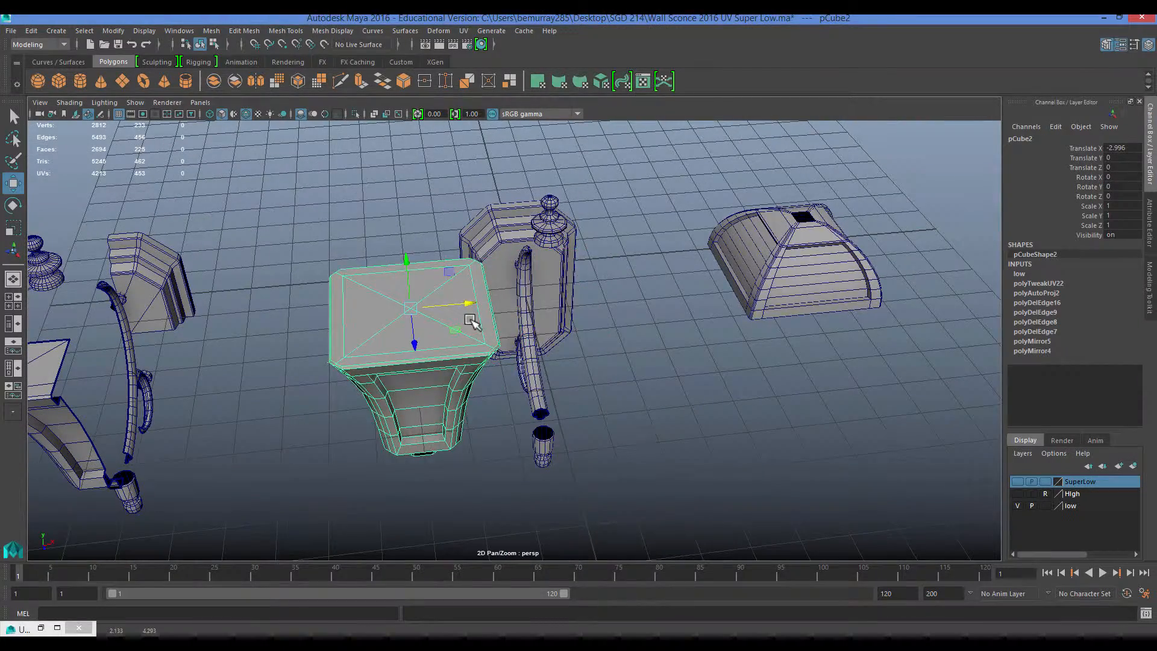
{"action": "key", "text": "ctrl+z"}
{"action": "key", "text": "ctrl+z"}
{"action": "key", "text": "ctrl+z"}
{"action": "key", "text": "ctrl+z"}
{"action": "key", "text": "ctrl+z"}
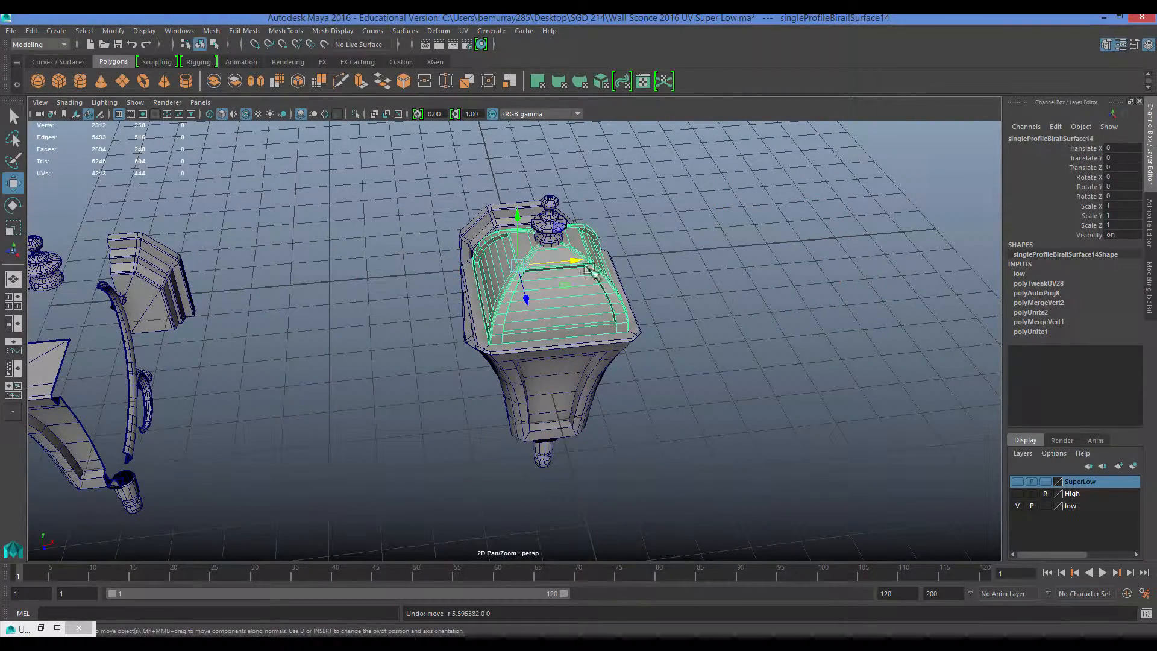
Try moving the roof about 5.74 units along X to expose the lantern body's top, and undo the move.
{"action": "left_click_drag", "start_coordinate": [579, 261], "coordinate": [772, 251]}
{"action": "scroll", "coordinate": [663, 289], "scroll_direction": "up", "scroll_amount": 4}
{"action": "left_click", "coordinate": [541, 317]}
{"action": "left_click", "coordinate": [380, 410]}
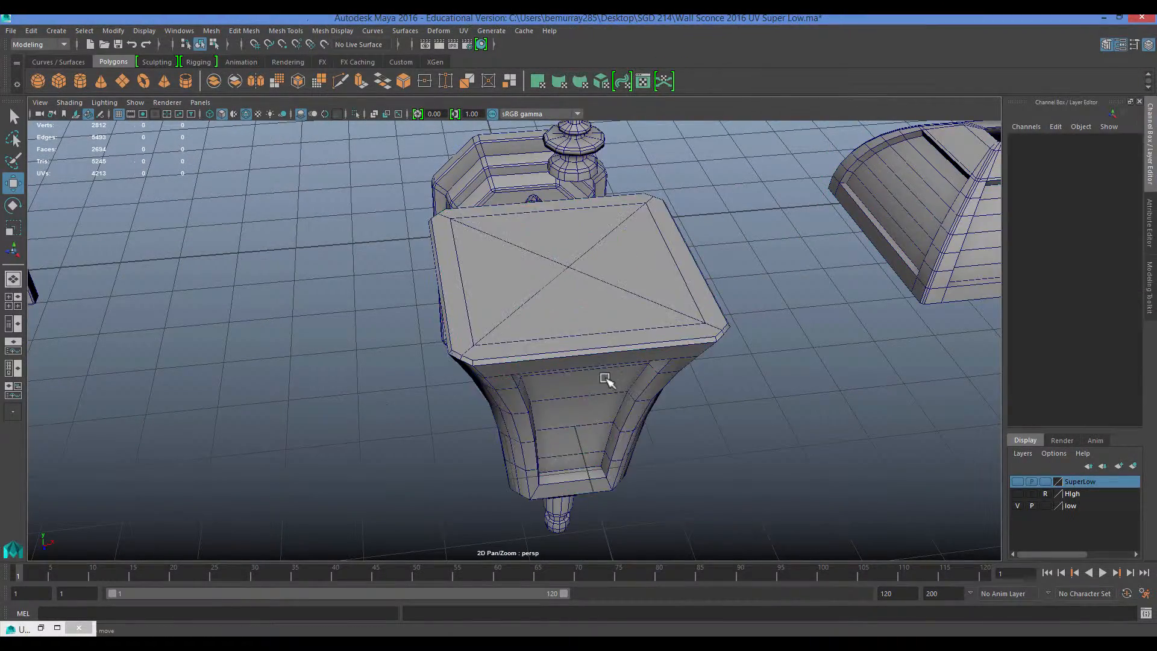
{"action": "key", "text": "ctrl+z"}
{"action": "key", "text": "ctrl+z"}
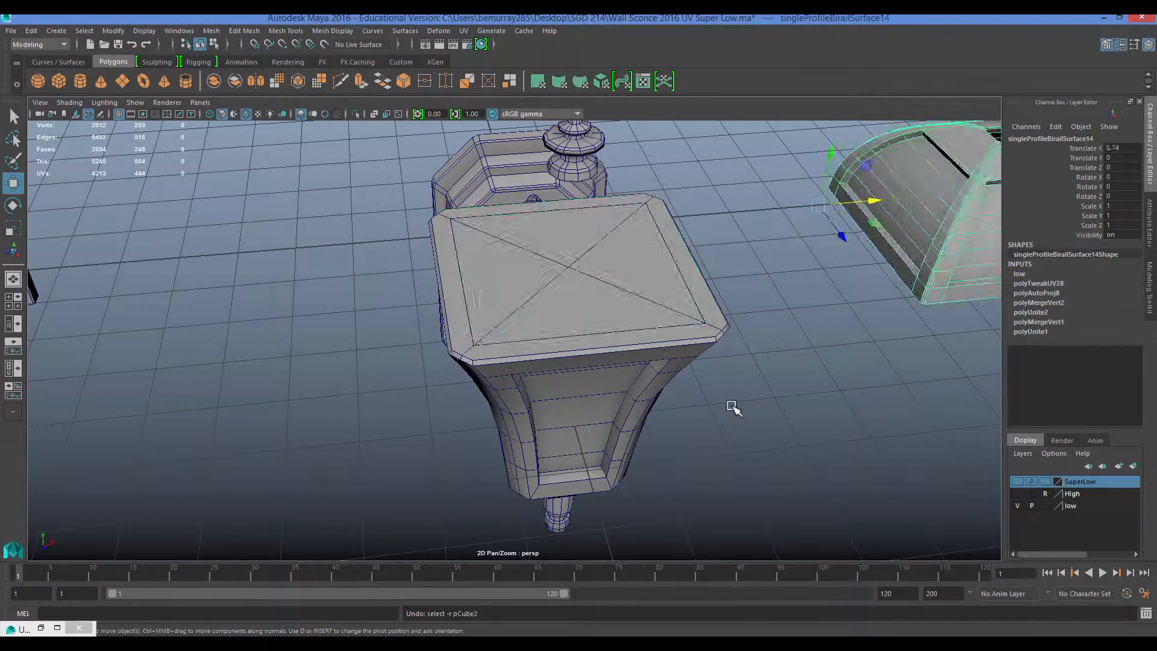
{"action": "key", "text": "ctrl+z"}
{"action": "key", "text": "ctrl+z"}
Move the top finial about 3.6 units along X, away from the roof.
{"action": "scroll", "coordinate": [553, 349], "scroll_direction": "up", "scroll_amount": 4}
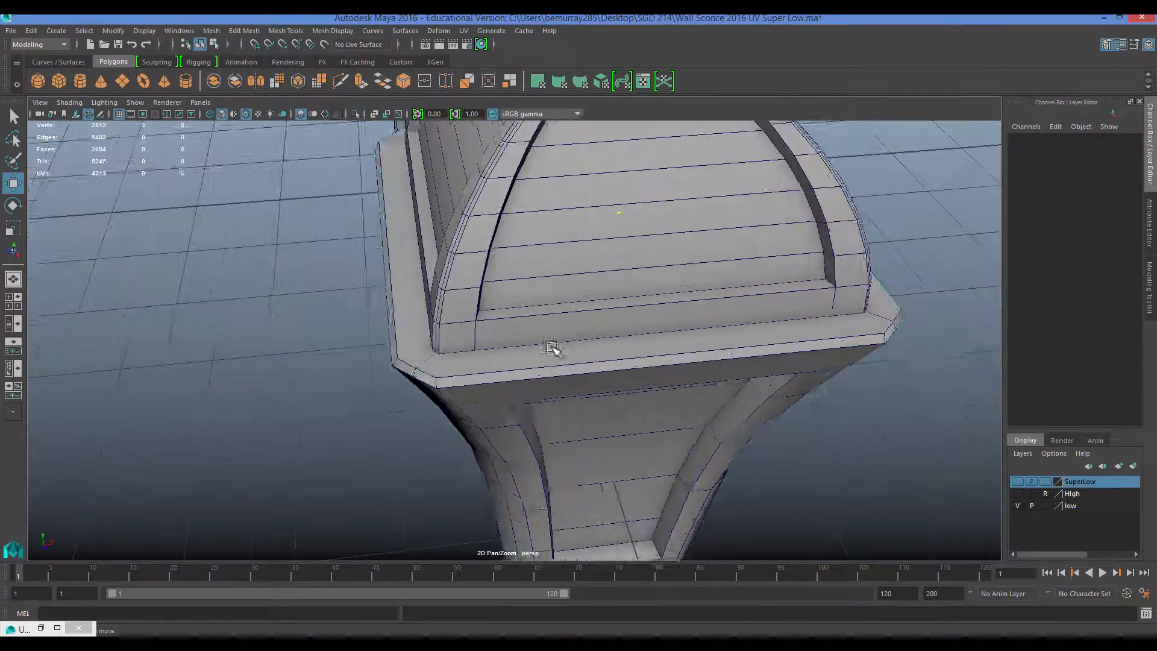
{"action": "left_click", "coordinate": [553, 349]}
{"action": "scroll", "coordinate": [529, 356], "scroll_direction": "down", "scroll_amount": 4}
{"action": "left_click", "coordinate": [530, 356]}
{"action": "left_click_drag", "start_coordinate": [530, 356], "coordinate": [482, 362], "text": "alt"}
{"action": "left_click", "coordinate": [555, 231]}
{"action": "left_click_drag", "start_coordinate": [607, 241], "coordinate": [723, 215]}
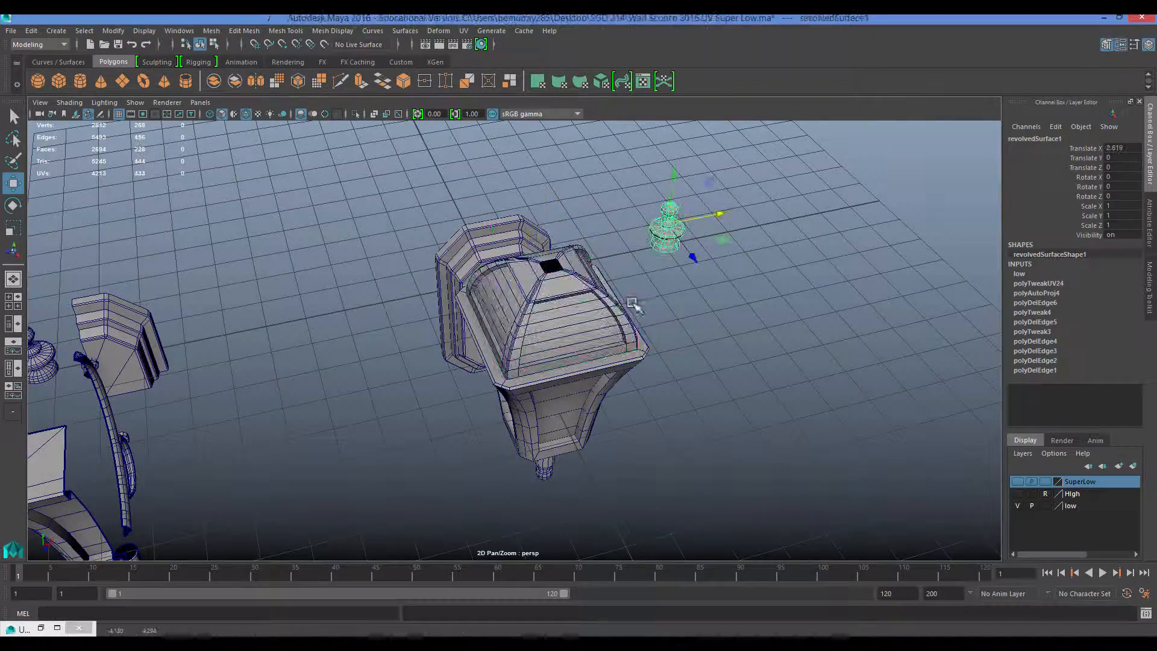
Delete one side panel of the roof together with the connected frame and top faces of the adjoining sides.
{"action": "left_click", "coordinate": [608, 301]}
{"action": "scroll", "coordinate": [603, 302], "scroll_direction": "up", "scroll_amount": 4}
{"action": "left_click_drag", "start_coordinate": [603, 310], "coordinate": [597, 284], "text": "alt"}
{"action": "middle_click_drag", "start_coordinate": [597, 284], "coordinate": [521, 335], "text": "alt"}
{"action": "scroll", "coordinate": [520, 335], "scroll_direction": "up", "scroll_amount": 3}
{"action": "left_click_drag", "start_coordinate": [519, 334], "coordinate": [551, 352], "text": "alt"}
{"action": "right_click_drag", "start_coordinate": [454, 313], "coordinate": [460, 347]}
{"action": "left_click_drag", "start_coordinate": [460, 356], "coordinate": [545, 394], "text": "alt"}
{"action": "left_click", "coordinate": [544, 390]}
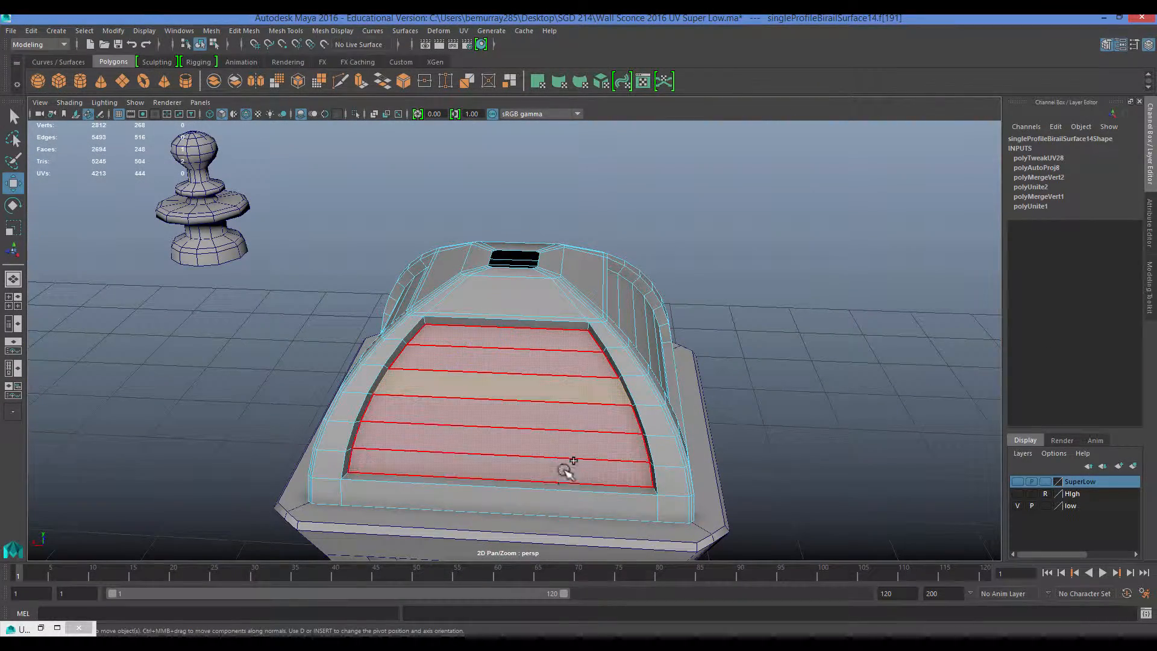
{"action": "mouse_move", "coordinate": [565, 469]}
{"action": "left_mouse_down", "text": "shift"}
{"action": "mouse_move", "coordinate": [549, 453]}
{"action": "mouse_move", "coordinate": [578, 401]}
{"action": "mouse_move", "coordinate": [527, 460]}
{"action": "mouse_move", "coordinate": [551, 459]}
{"action": "left_mouse_up", "text": "shift"}
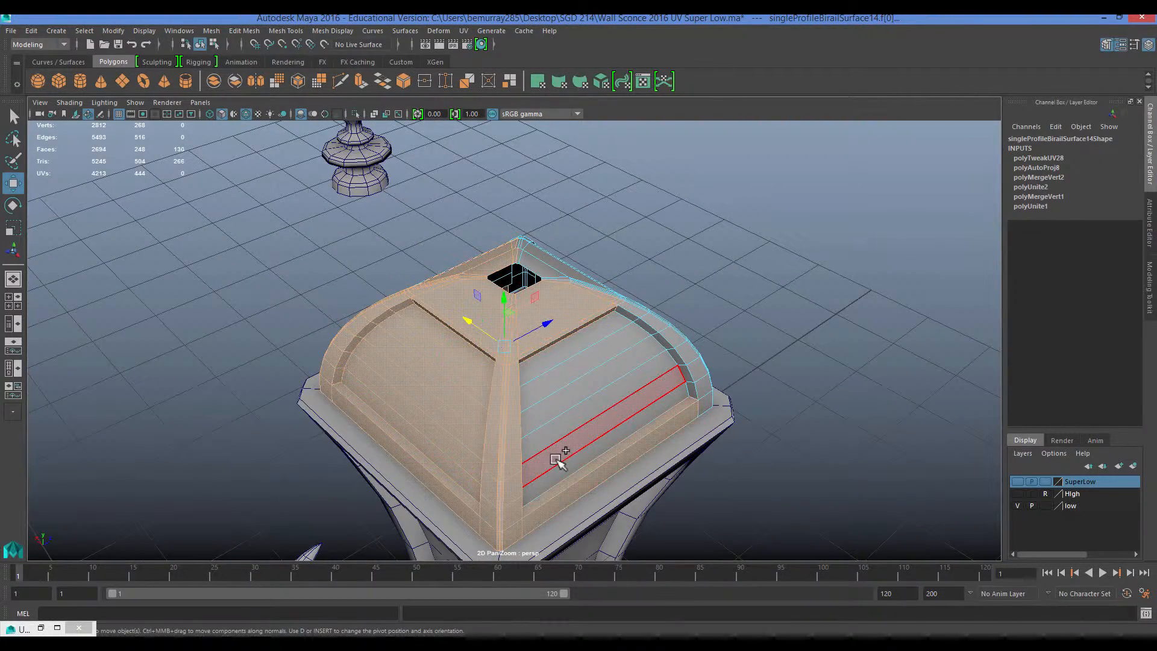
{"action": "left_click_drag", "start_coordinate": [648, 405], "coordinate": [486, 398], "text": "alt"}
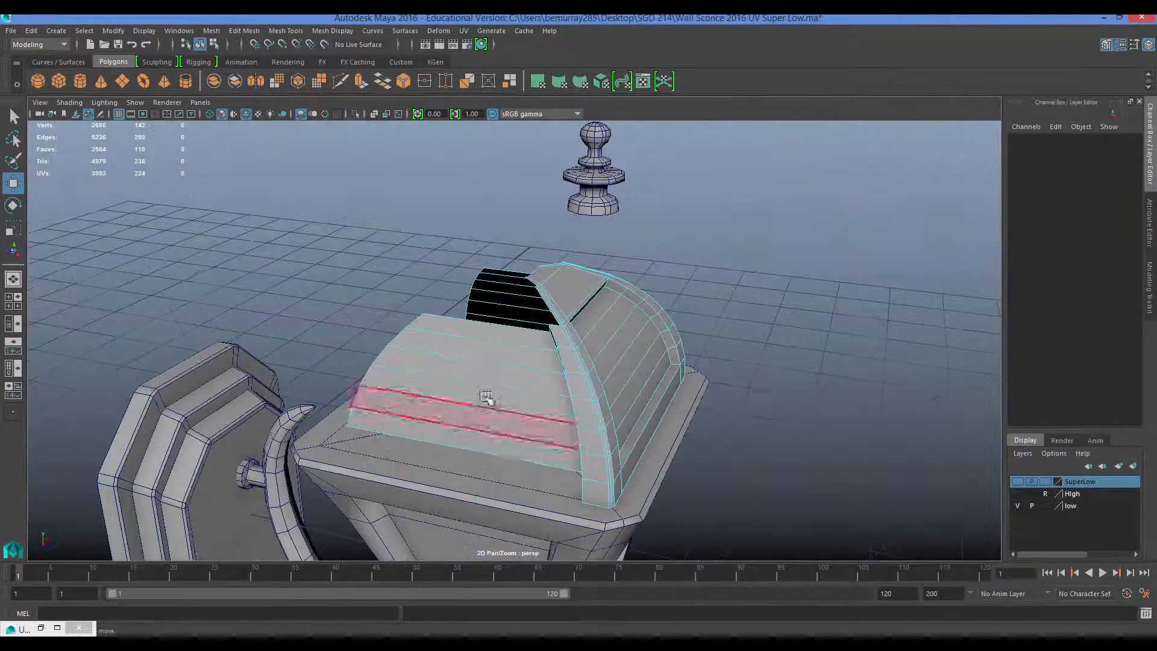
Delete the roof's leftover panels, the attached trim strip and the stray corner face.
{"action": "left_click_drag", "start_coordinate": [485, 340], "coordinate": [481, 460]}
{"action": "key", "text": "Delete"}
{"action": "left_click_drag", "start_coordinate": [663, 416], "coordinate": [535, 331], "text": "alt"}
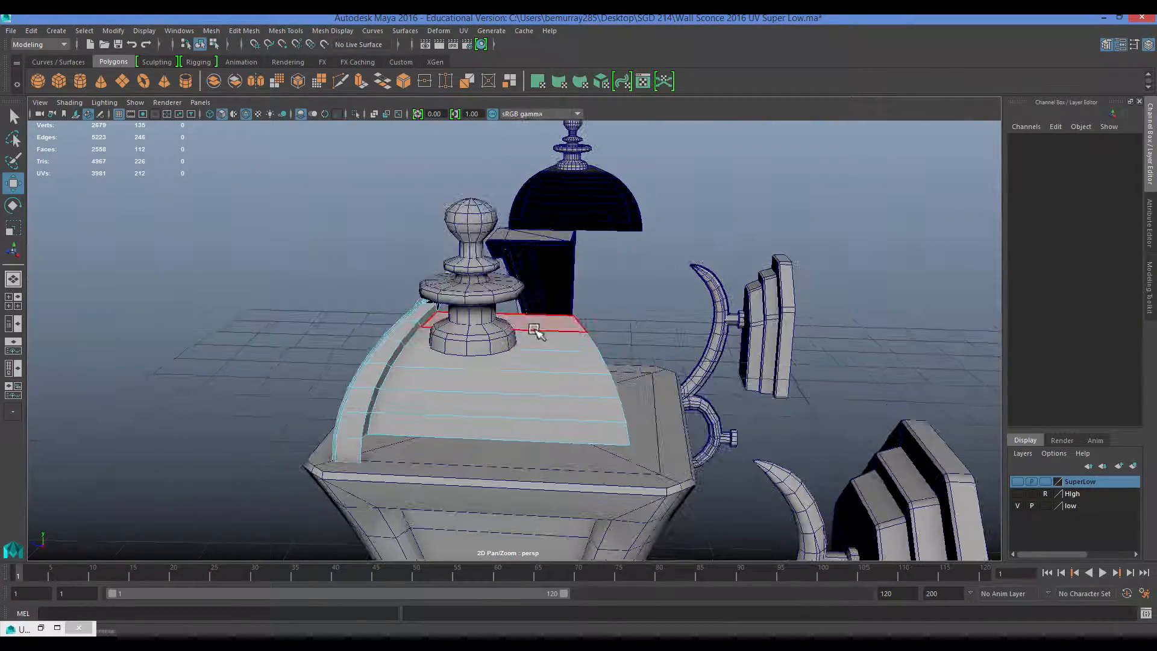
{"action": "left_click_drag", "start_coordinate": [560, 415], "coordinate": [536, 422]}
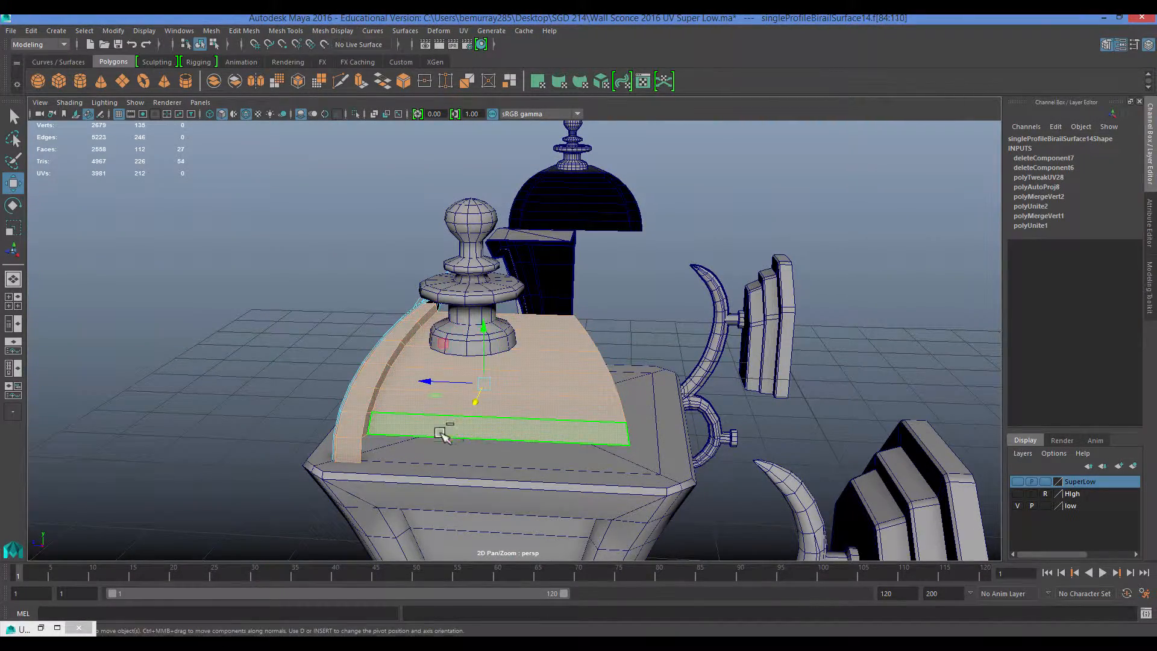
{"action": "scroll", "coordinate": [442, 435], "scroll_direction": "up", "scroll_amount": 4}
{"action": "left_click_drag", "start_coordinate": [369, 405], "coordinate": [480, 356], "text": "alt"}
{"action": "key", "text": "Delete"}
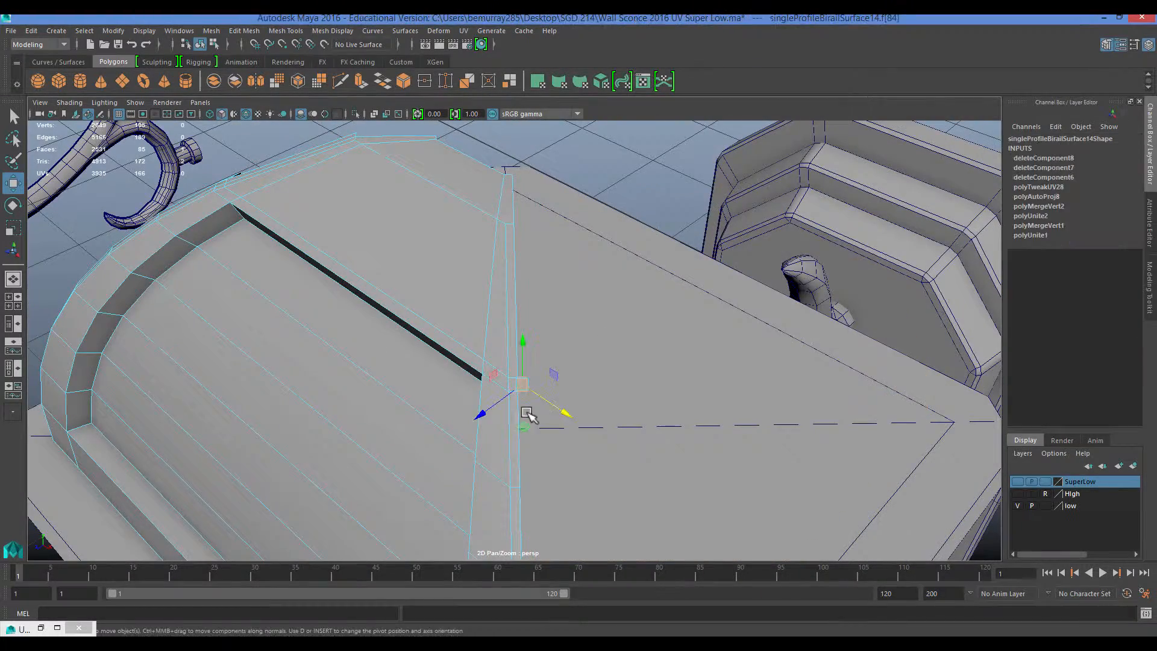
{"action": "key", "text": "Delete"}
Delete the narrow corner trim strips along the edge of the remaining roof side and return to object selection.
{"action": "scroll", "coordinate": [465, 454], "scroll_direction": "down", "scroll_amount": 2}
{"action": "left_click_drag", "start_coordinate": [465, 454], "coordinate": [537, 427], "text": "alt"}
{"action": "scroll", "coordinate": [534, 428], "scroll_direction": "down", "scroll_amount": 2}
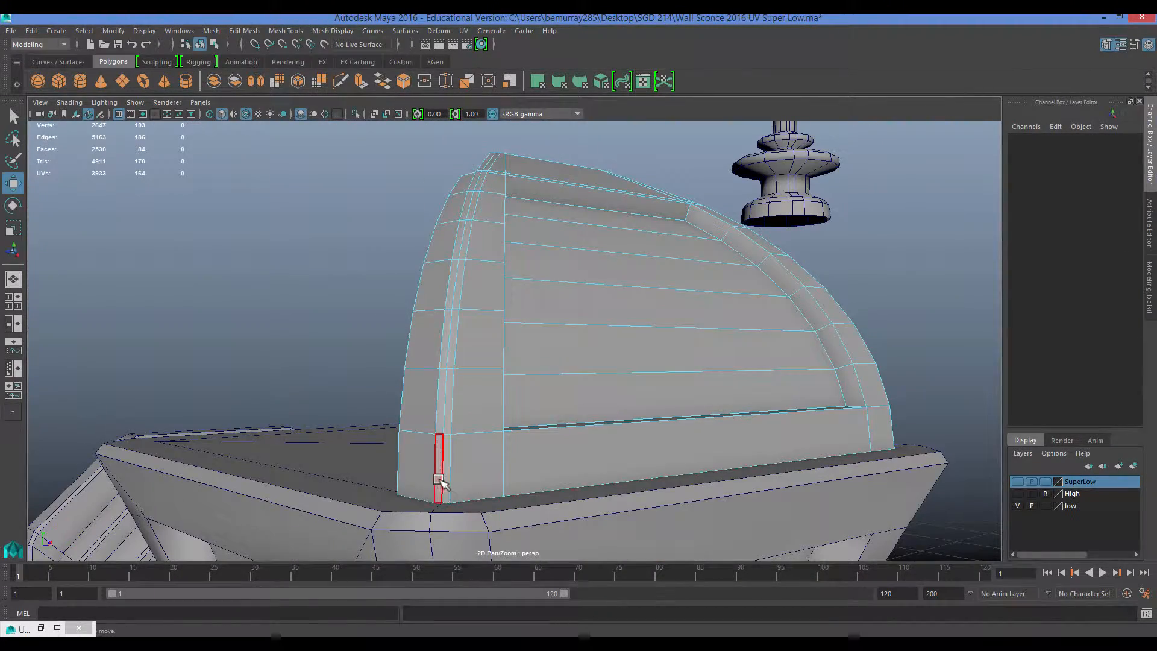
{"action": "left_click", "coordinate": [439, 481]}
{"action": "left_click_drag", "start_coordinate": [517, 323], "coordinate": [629, 346], "text": "alt"}
{"action": "key", "text": "Delete"}
{"action": "right_click_drag", "start_coordinate": [573, 250], "coordinate": [633, 233]}
{"action": "left_click_drag", "start_coordinate": [684, 323], "coordinate": [656, 305], "text": "alt"}
{"action": "scroll", "coordinate": [573, 312], "scroll_direction": "down", "scroll_amount": 3}
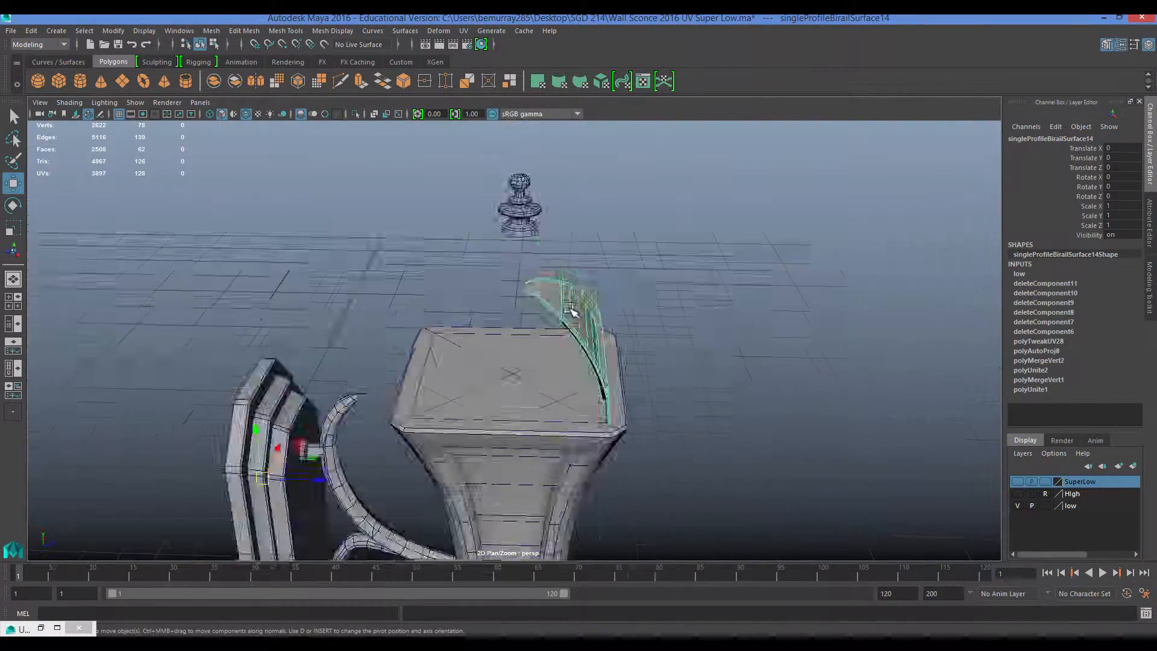
Center the remaining roof segment's pivot and snap it to the middle of the lantern body's top.
{"action": "scroll", "coordinate": [572, 313], "scroll_direction": "down", "scroll_amount": 1}
{"action": "scroll", "coordinate": [512, 379], "scroll_direction": "up", "scroll_amount": 3}
{"action": "left_click", "coordinate": [112, 31]}
{"action": "left_click", "coordinate": [143, 109]}
{"action": "scroll", "coordinate": [452, 294], "scroll_direction": "up", "scroll_amount": 4}
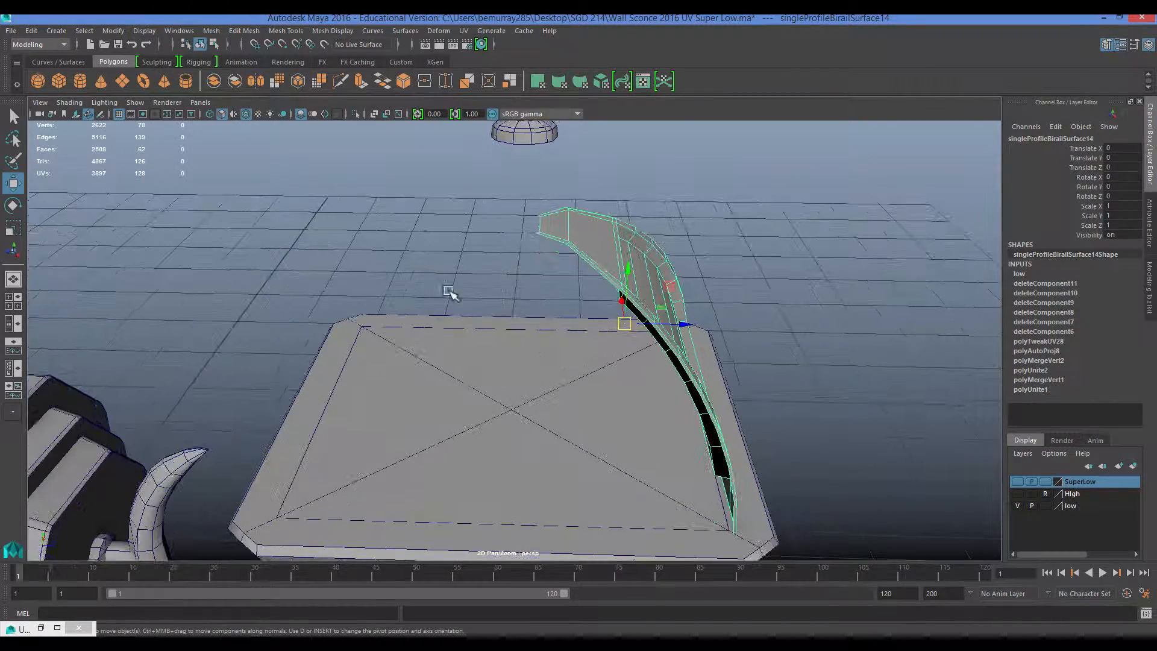
{"action": "left_click_drag", "start_coordinate": [449, 292], "coordinate": [556, 346], "text": "alt"}
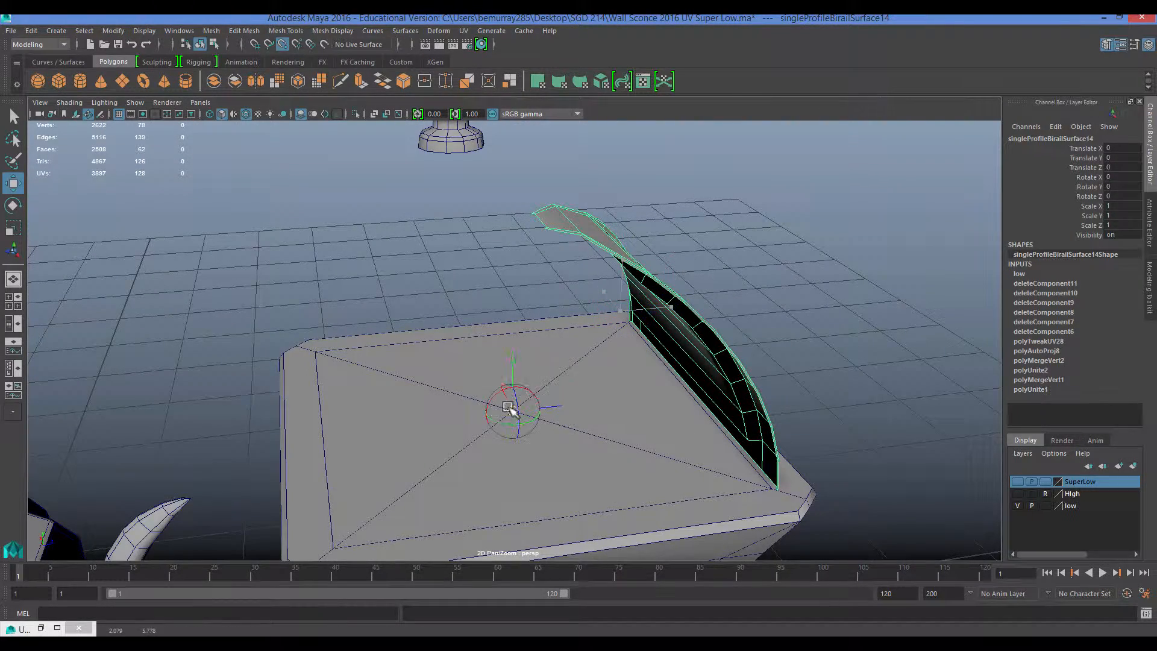
{"action": "left_click", "coordinate": [439, 328]}
{"action": "left_click", "coordinate": [685, 361]}
{"action": "left_click_drag", "start_coordinate": [685, 361], "coordinate": [553, 378], "text": "alt"}
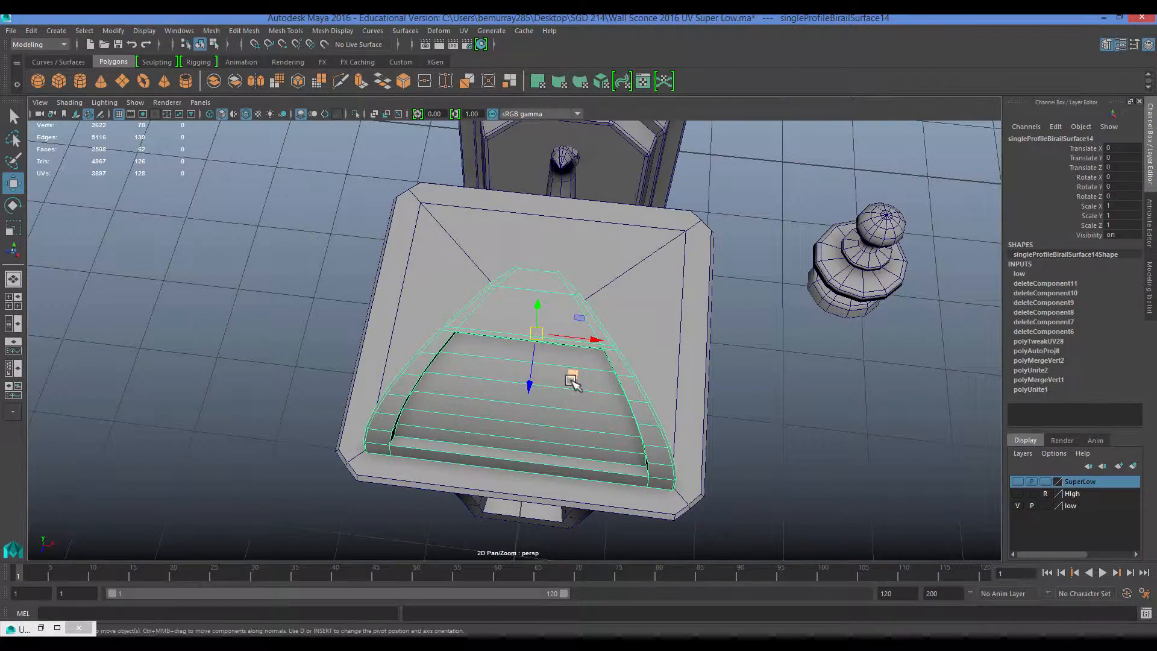
Duplicate the roof segment with a 90-degree rotation about Y, and delete the copy.
{"action": "key", "text": "ctrl+d"}
{"action": "key", "text": "e"}
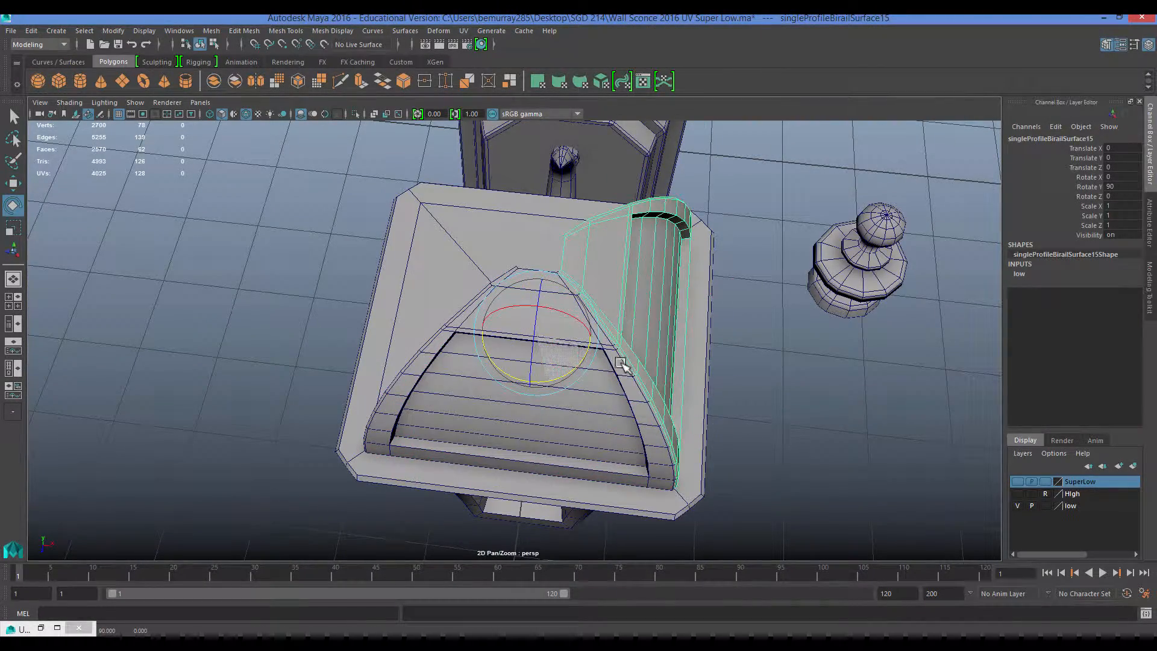
{"action": "key", "text": "Delete"}
Switch the lantern body to face selection, select the connected faces of its wall side, and clear the selection.
{"action": "left_click_drag", "start_coordinate": [540, 445], "coordinate": [570, 368], "text": "alt"}
{"action": "left_click", "coordinate": [548, 344]}
{"action": "right_click_drag", "start_coordinate": [439, 314], "coordinate": [439, 346]}
{"action": "scroll", "coordinate": [436, 364], "scroll_direction": "down", "scroll_amount": 3}
{"action": "left_click_drag", "start_coordinate": [436, 364], "coordinate": [624, 379], "text": "alt"}
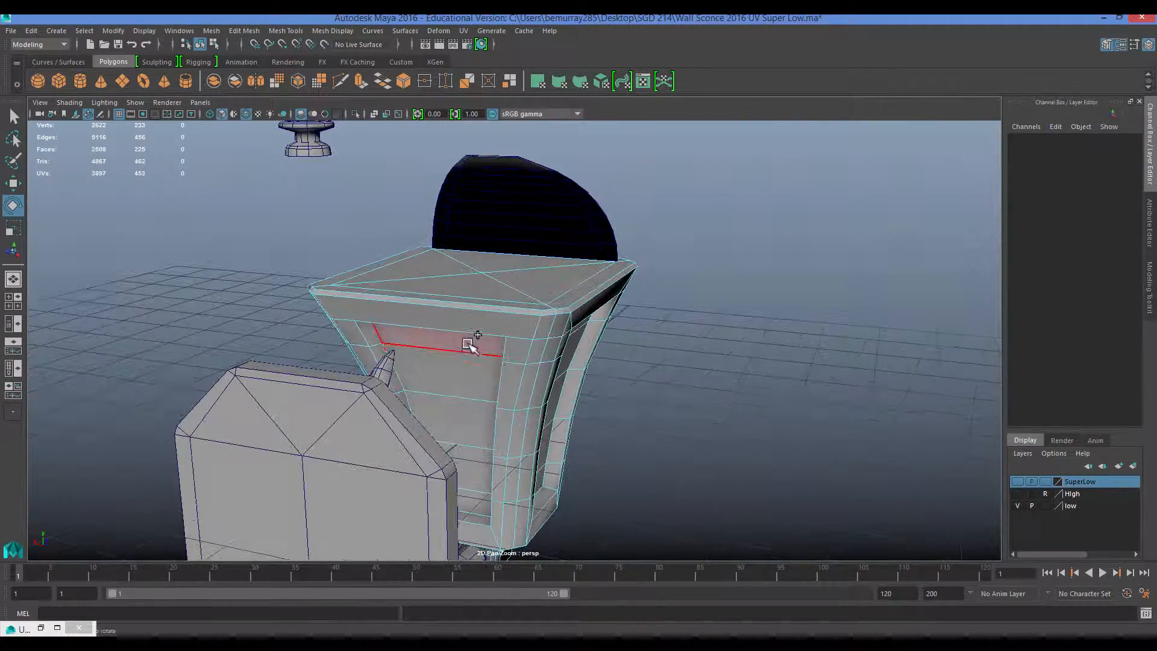
{"action": "left_click_drag", "start_coordinate": [473, 341], "coordinate": [461, 418], "text": "shift"}
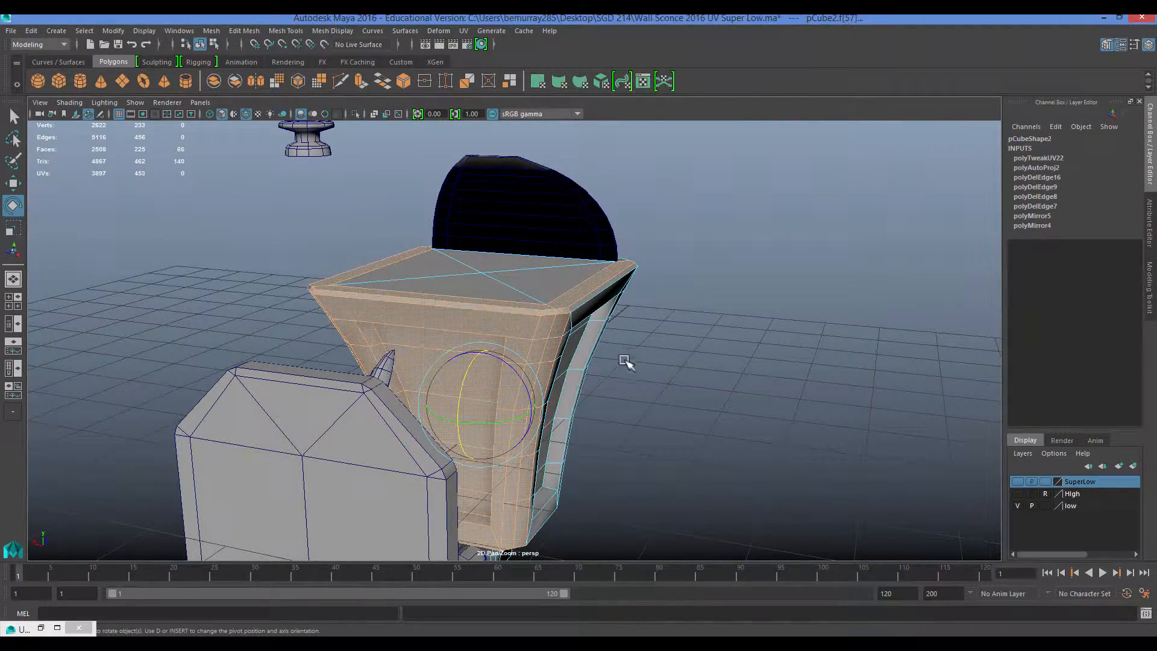
{"action": "left_click_drag", "start_coordinate": [625, 360], "coordinate": [659, 413], "text": "alt"}
{"action": "left_click", "coordinate": [767, 362]}
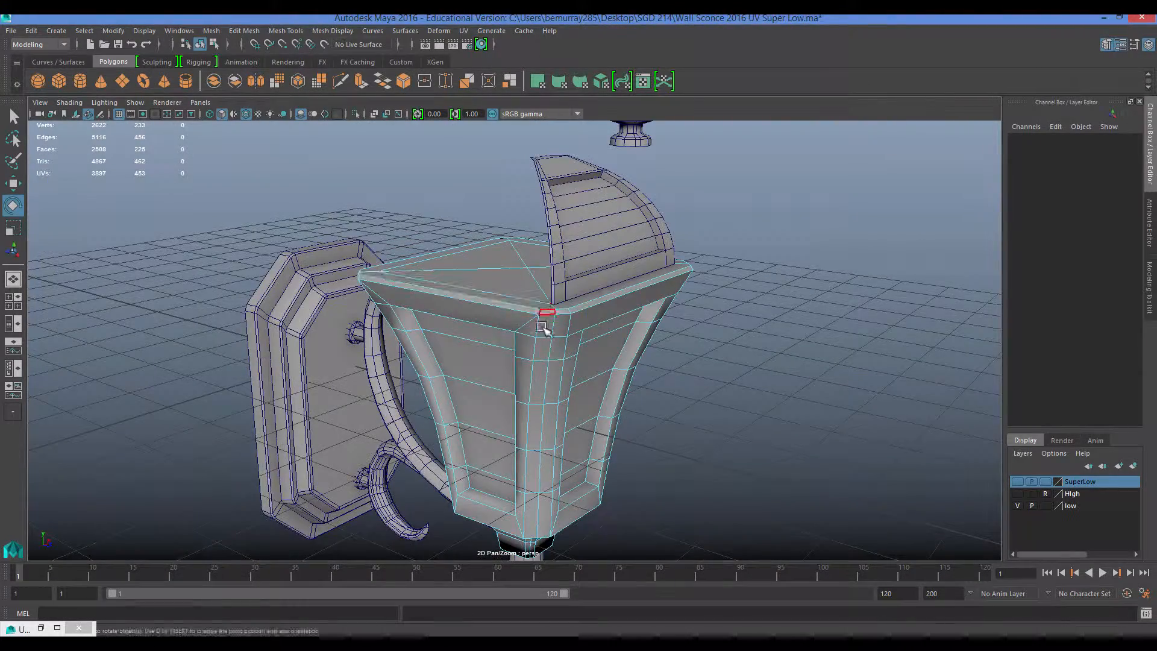
Delete the two strips of faces running down the lantern body's corners on either side of one panel.
{"action": "left_click", "coordinate": [543, 327]}
{"action": "left_click_drag", "start_coordinate": [542, 328], "coordinate": [526, 446], "text": "alt"}
{"action": "key", "text": "Delete"}
{"action": "left_click_drag", "start_coordinate": [557, 340], "coordinate": [373, 437], "text": "alt"}
{"action": "left_click", "coordinate": [512, 347]}
{"action": "left_click_drag", "start_coordinate": [522, 434], "coordinate": [645, 395], "text": "alt"}
{"action": "key", "text": "Delete"}
Delete the strip of faces around the lantern body's base, check the central bottom face and return to object selection.
{"action": "left_click", "coordinate": [528, 453]}
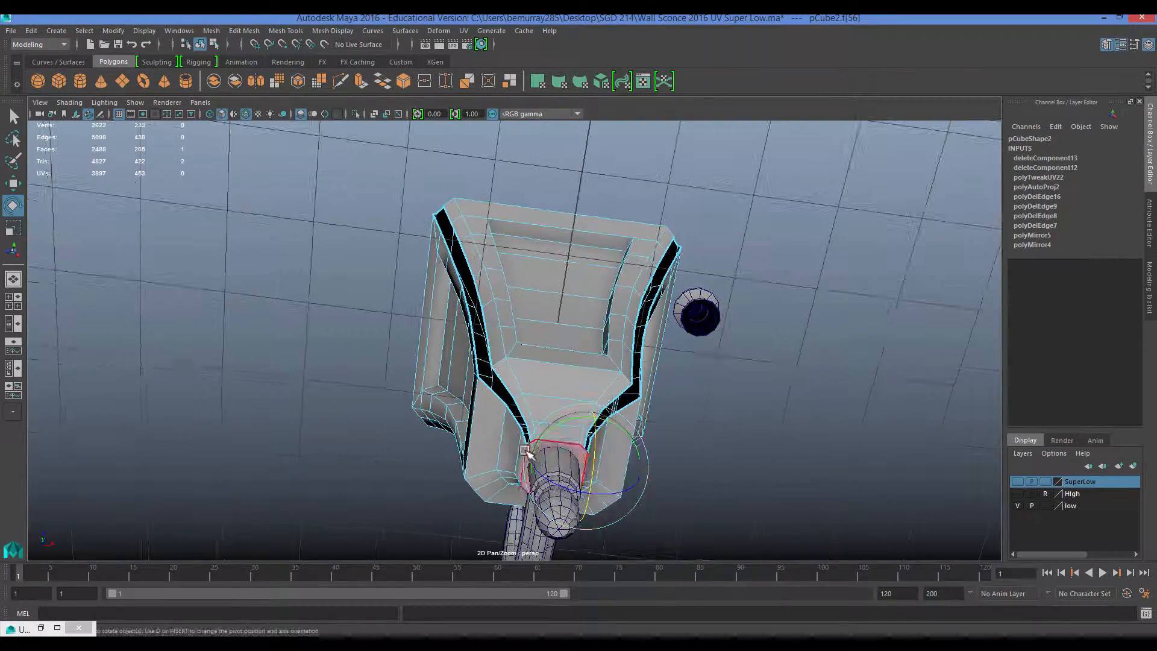
{"action": "left_click_drag", "start_coordinate": [528, 453], "coordinate": [561, 392], "text": "alt"}
{"action": "key", "text": "Delete"}
{"action": "scroll", "coordinate": [551, 452], "scroll_direction": "down", "scroll_amount": 3}
{"action": "middle_click_drag", "start_coordinate": [560, 392], "coordinate": [566, 314], "text": "alt"}
{"action": "scroll", "coordinate": [566, 314], "scroll_direction": "up", "scroll_amount": 5}
{"action": "right_click_drag", "start_coordinate": [565, 314], "coordinate": [566, 345]}
{"action": "left_click", "coordinate": [605, 325]}
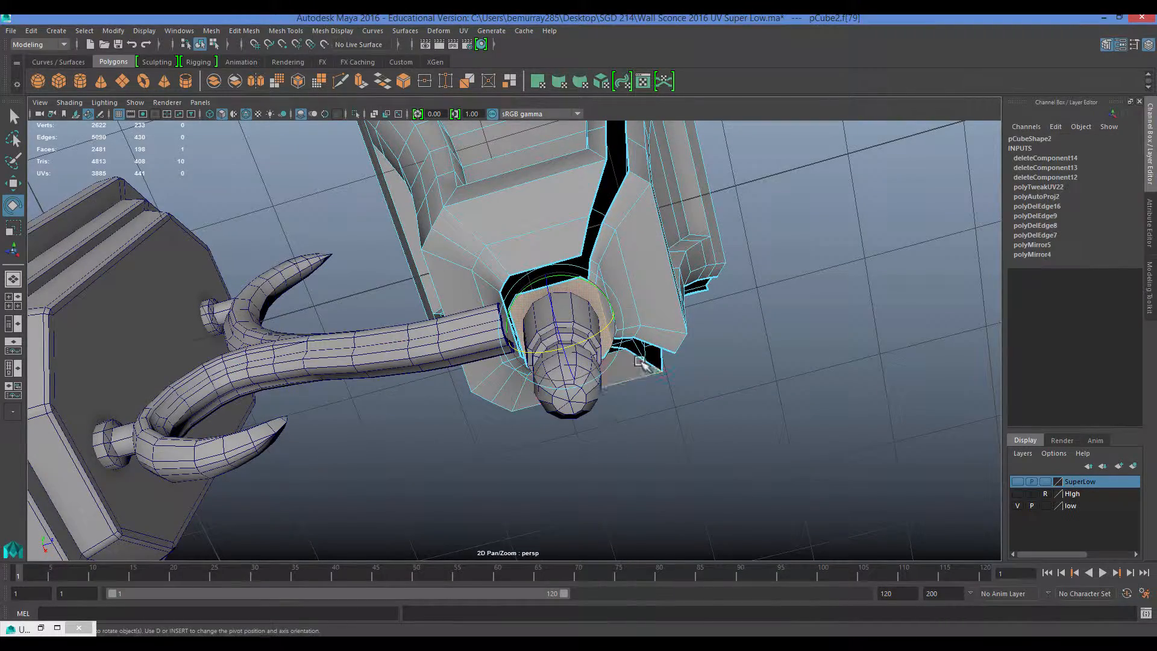
{"action": "right_click_drag", "start_coordinate": [644, 363], "coordinate": [675, 329]}
Move the stem away from the lantern body's underside to expose the base.
{"action": "left_click", "coordinate": [568, 377]}
{"action": "key", "text": "w"}
{"action": "scroll", "coordinate": [566, 385], "scroll_direction": "down", "scroll_amount": 5}
{"action": "left_click_drag", "start_coordinate": [560, 398], "coordinate": [491, 385], "text": "alt"}
{"action": "left_click_drag", "start_coordinate": [498, 368], "coordinate": [488, 338]}
{"action": "scroll", "coordinate": [510, 446], "scroll_direction": "up", "scroll_amount": 4}
Cut the lantern body's flat bottom face diagonally between opposite corners in both directions with Multi-Cut.
{"action": "left_click", "coordinate": [487, 410]}
{"action": "scroll", "coordinate": [485, 412], "scroll_direction": "up", "scroll_amount": 3}
{"action": "key", "text": "q"}
{"action": "right_click", "coordinate": [448, 256]}
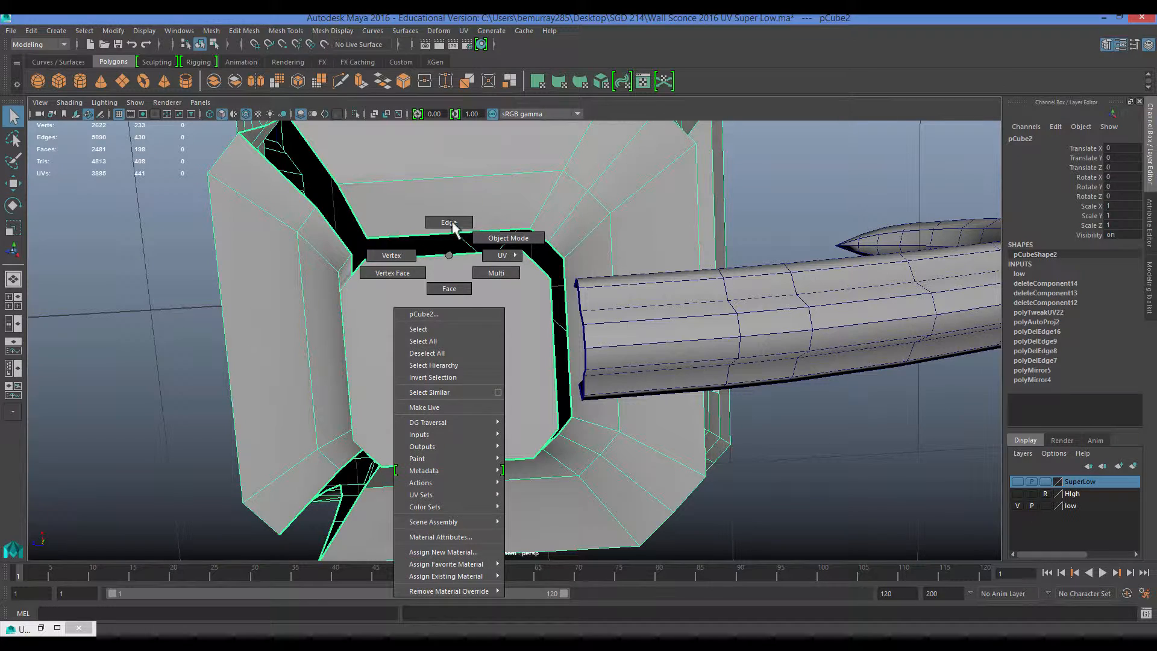
{"action": "right_click_drag", "start_coordinate": [452, 223], "coordinate": [454, 221]}
{"action": "left_click", "coordinate": [1149, 287]}
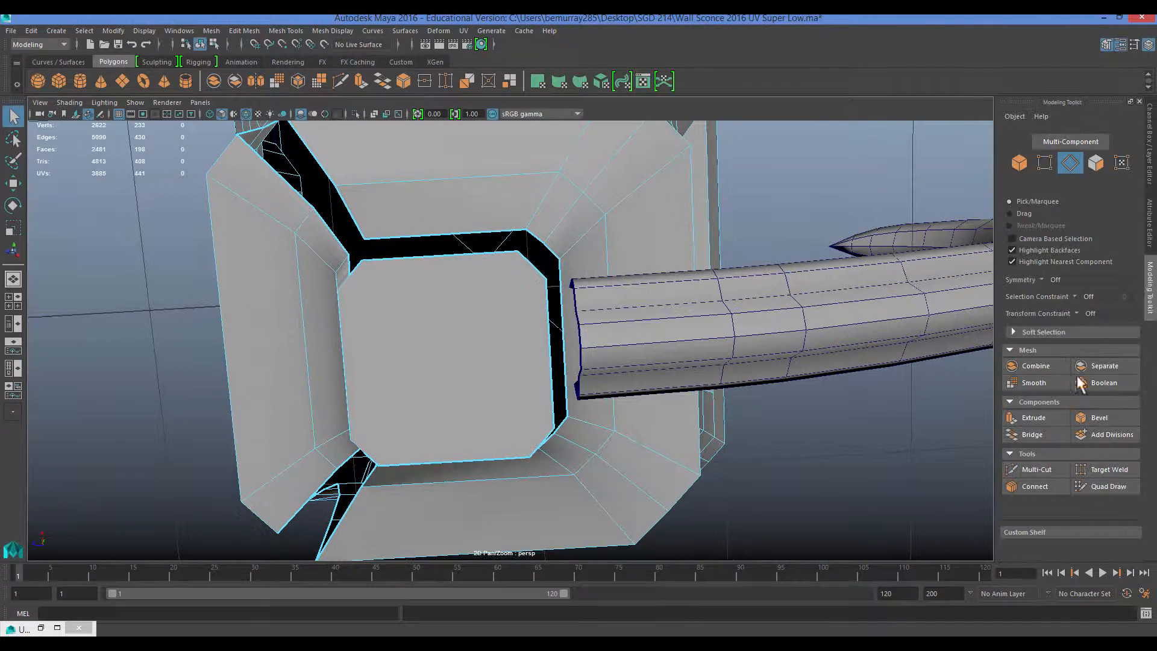
{"action": "left_click", "coordinate": [532, 265]}
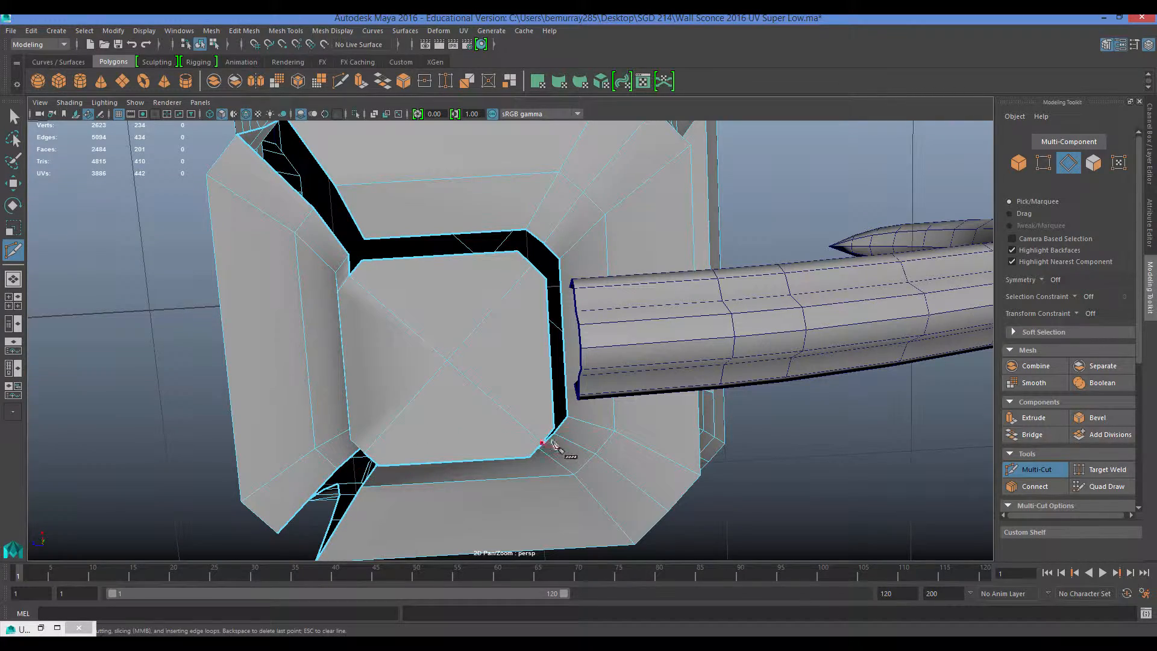
{"action": "left_click_drag", "start_coordinate": [561, 445], "coordinate": [535, 447], "text": "alt"}
Delete three of the four triangles of the lantern body's bottom face, keeping the one attached to the isolated panel.
{"action": "right_click_drag", "start_coordinate": [516, 310], "coordinate": [573, 298]}
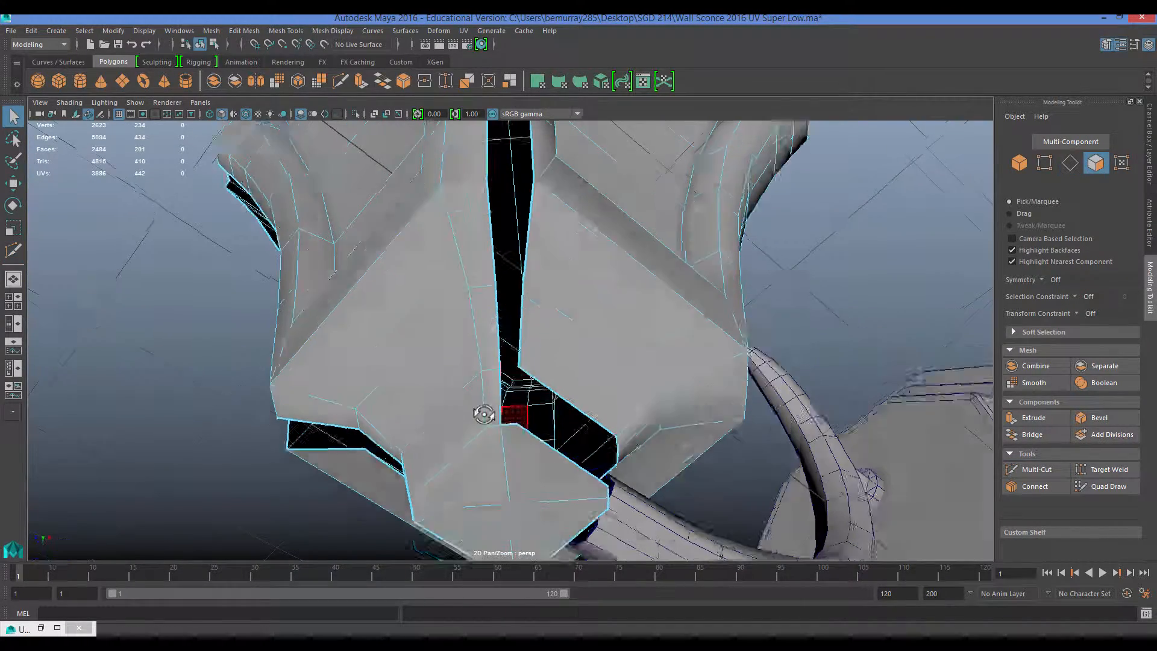
{"action": "left_click", "coordinate": [523, 382]}
{"action": "key", "text": "Delete"}
{"action": "left_click", "coordinate": [531, 435]}
{"action": "key", "text": "Delete"}
{"action": "left_click", "coordinate": [465, 448]}
{"action": "key", "text": "Delete"}
{"action": "left_click_drag", "start_coordinate": [468, 395], "coordinate": [535, 408], "text": "alt"}
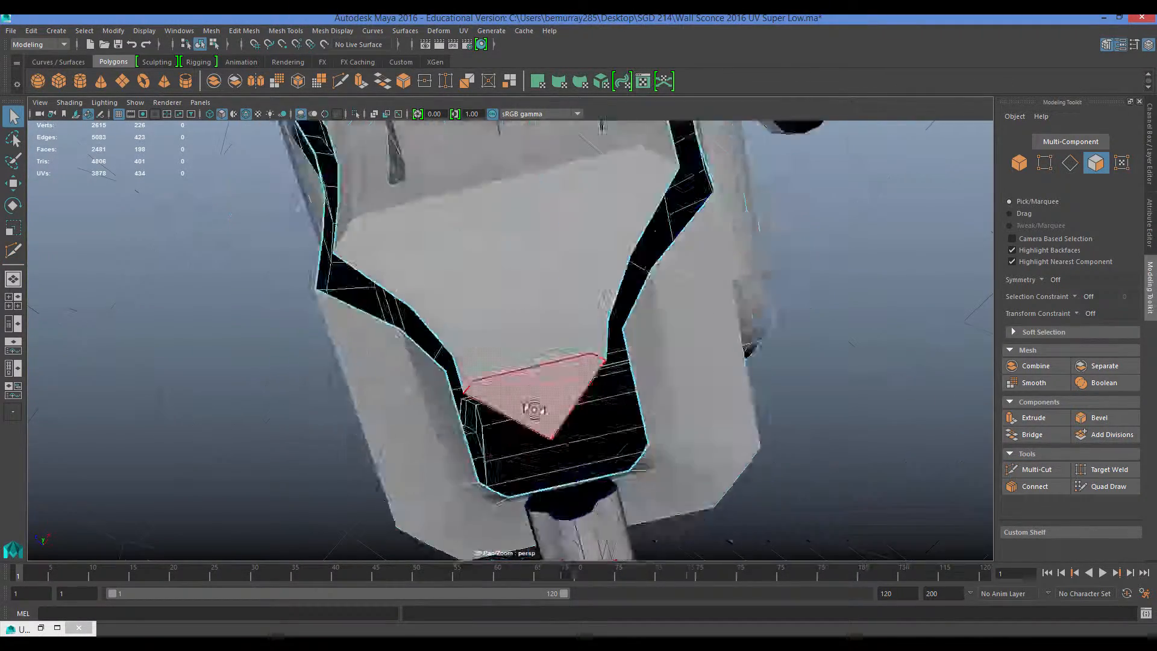
{"action": "double_click", "coordinate": [503, 392]}
{"action": "left_click_drag", "start_coordinate": [551, 363], "coordinate": [492, 373], "text": "alt"}
Delete the lantern body's unneeded top triangles and the other connected wall sections, leaving one panel, and return to object selection.
{"action": "left_click", "coordinate": [546, 291]}
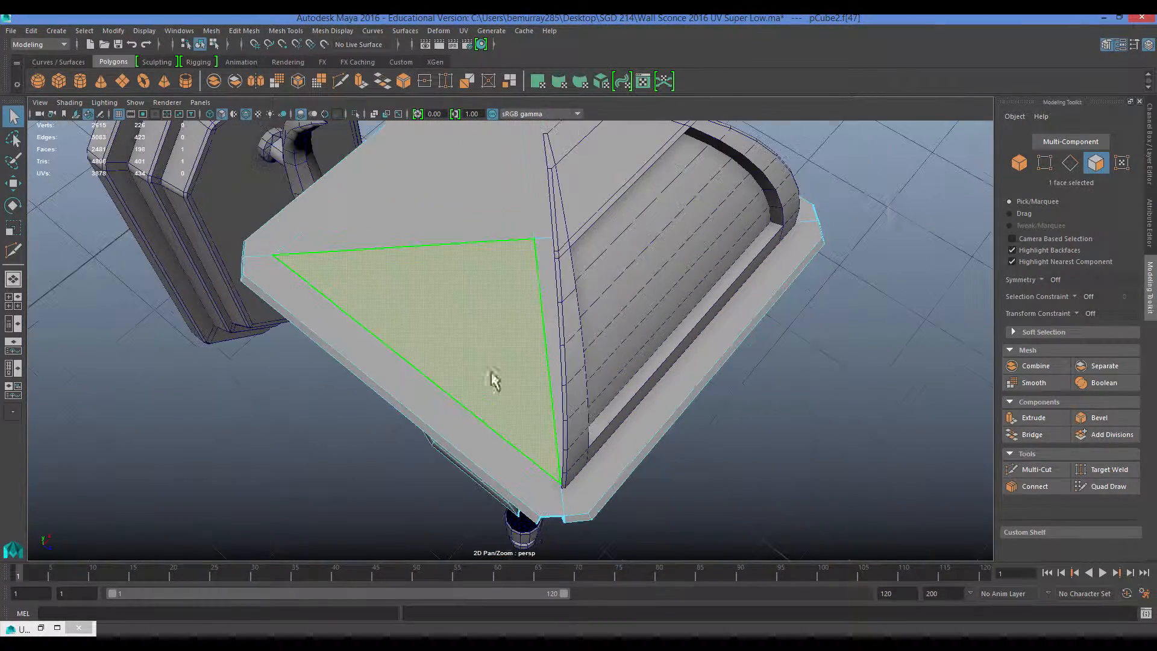
{"action": "left_click", "coordinate": [431, 403]}
{"action": "left_click", "coordinate": [450, 315], "text": "shift"}
{"action": "left_click", "coordinate": [357, 222], "text": "shift"}
{"action": "left_click_drag", "start_coordinate": [369, 222], "coordinate": [476, 230], "text": "alt"}
{"action": "key", "text": "Delete"}
{"action": "double_click", "coordinate": [523, 431]}
{"action": "key", "text": "Delete"}
{"action": "left_click_drag", "start_coordinate": [622, 432], "coordinate": [531, 431], "text": "alt"}
{"action": "right_click_drag", "start_coordinate": [432, 315], "coordinate": [461, 299]}
{"action": "left_click_drag", "start_coordinate": [440, 343], "coordinate": [581, 306], "text": "alt"}
{"action": "key", "text": "w"}
{"action": "key", "text": "e"}
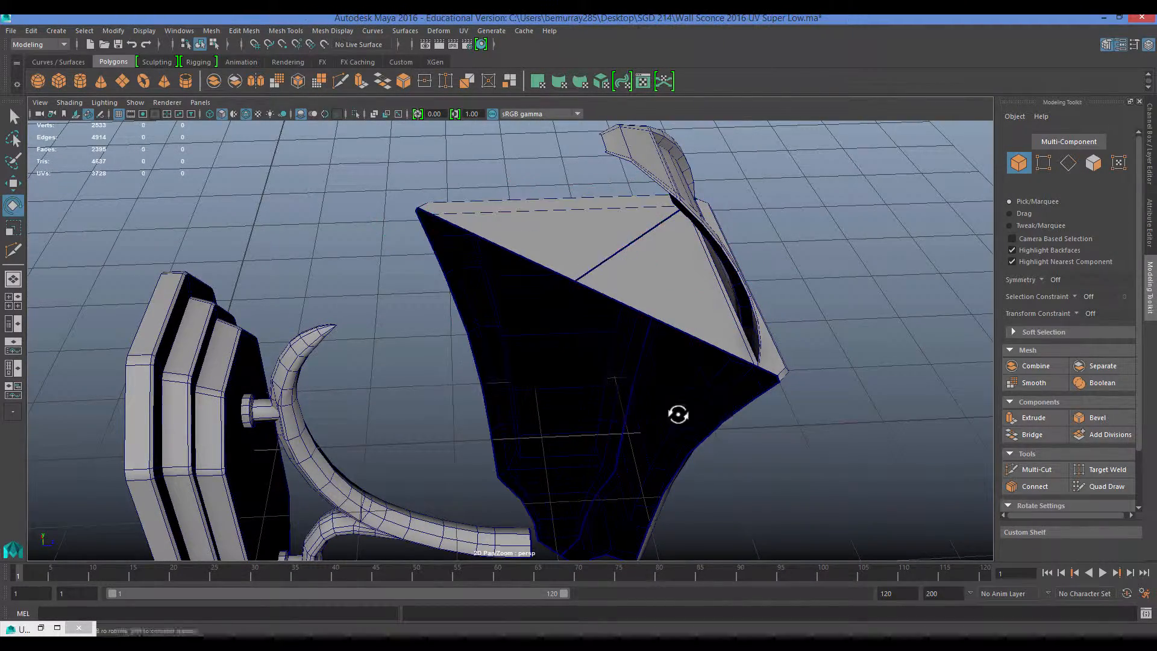
Delete the lengthwise strip of faces running along one side of the wall bracket's curved arm.
{"action": "left_click_drag", "start_coordinate": [678, 415], "coordinate": [581, 341], "text": "alt"}
{"action": "left_click", "coordinate": [573, 542]}
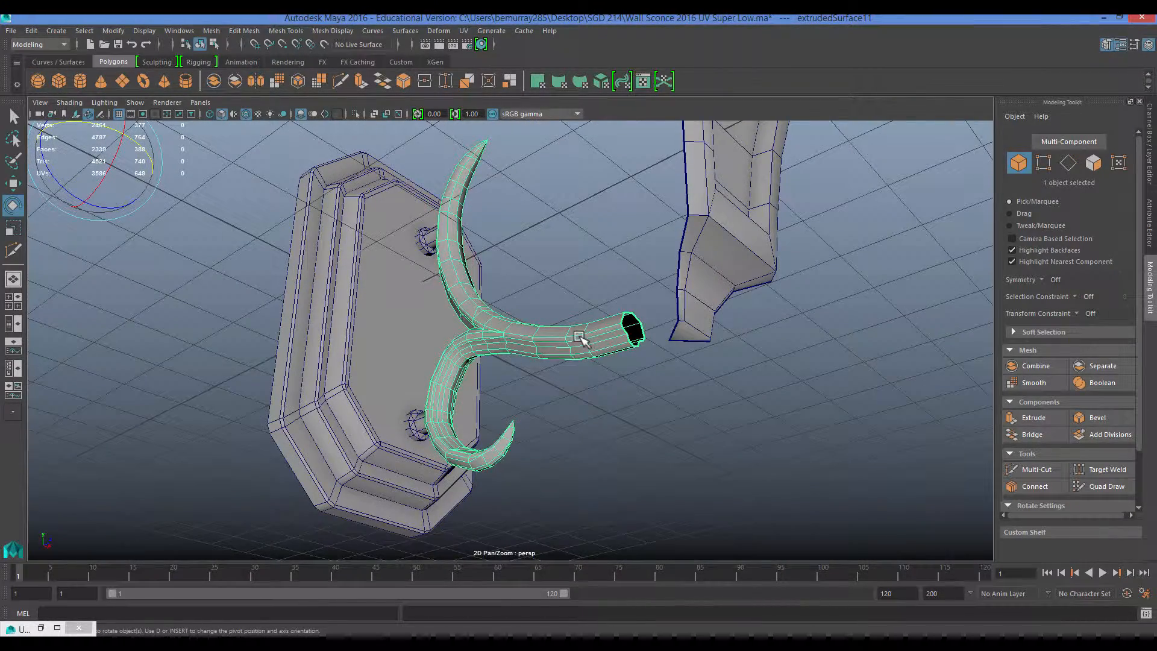
{"action": "mouse_move", "coordinate": [580, 338]}
{"action": "right_mouse_down"}
{"action": "mouse_move", "coordinate": [581, 288]}
{"action": "mouse_move", "coordinate": [580, 345]}
{"action": "right_mouse_up"}
{"action": "scroll", "coordinate": [580, 343], "scroll_direction": "up", "scroll_amount": 2}
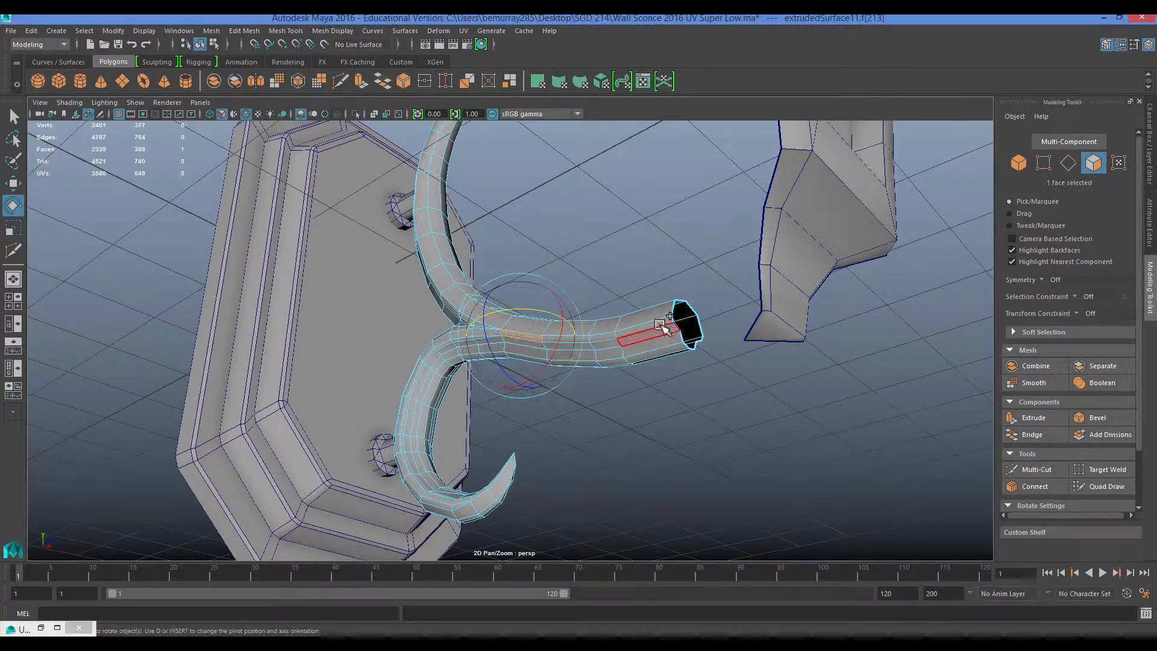
{"action": "left_click_drag", "start_coordinate": [680, 209], "coordinate": [635, 194], "text": "alt"}
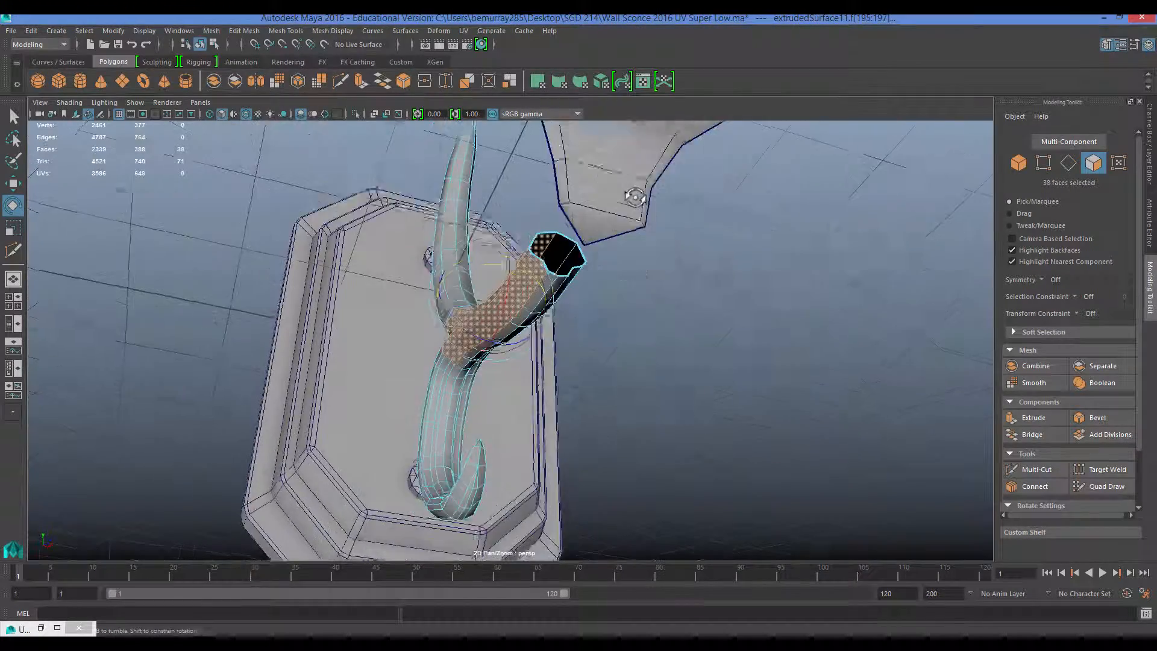
{"action": "scroll", "coordinate": [661, 301], "scroll_direction": "up", "scroll_amount": 2}
{"action": "left_click", "coordinate": [662, 310]}
{"action": "double_click", "coordinate": [534, 281]}
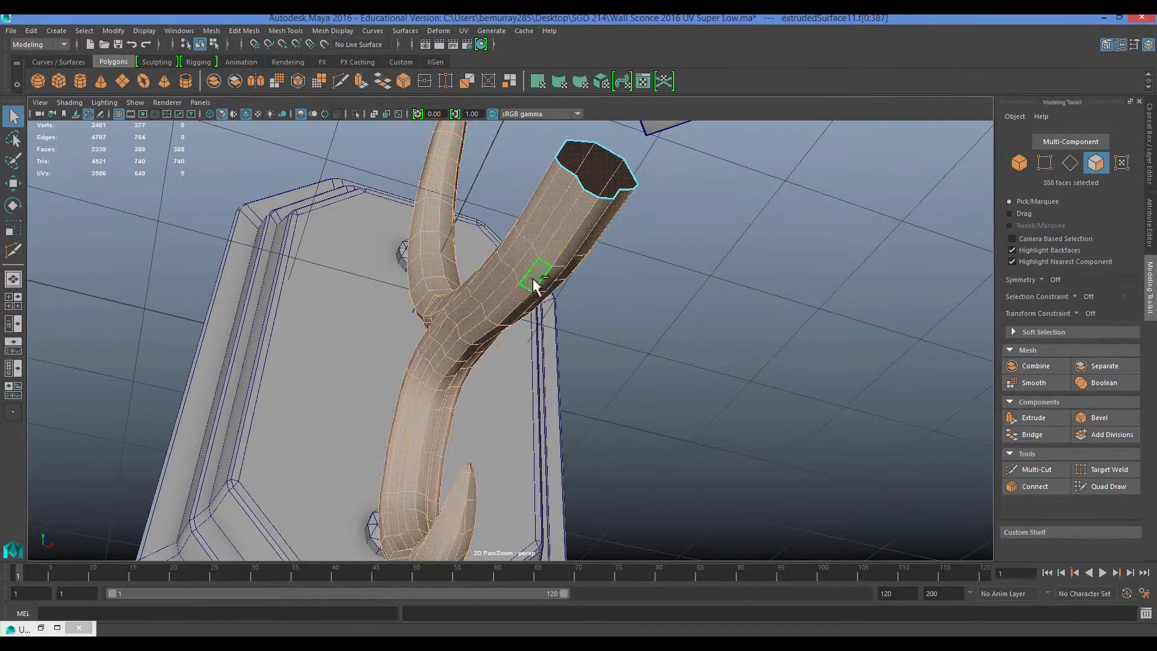
{"action": "key", "text": "Delete"}
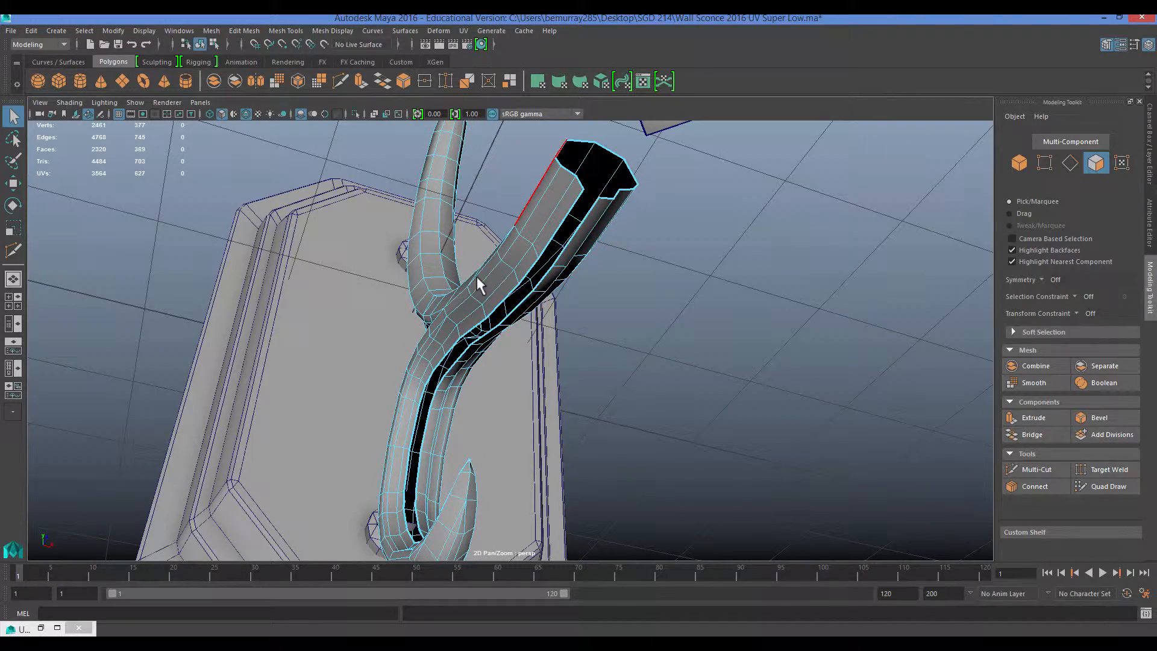
Delete a second lengthwise strip of faces along the curved arm, starting from its open lantern end.
{"action": "middle_click_drag", "start_coordinate": [485, 290], "coordinate": [550, 422], "text": "alt"}
{"action": "left_click", "coordinate": [589, 440]}
{"action": "left_click", "coordinate": [561, 413], "text": "shift"}
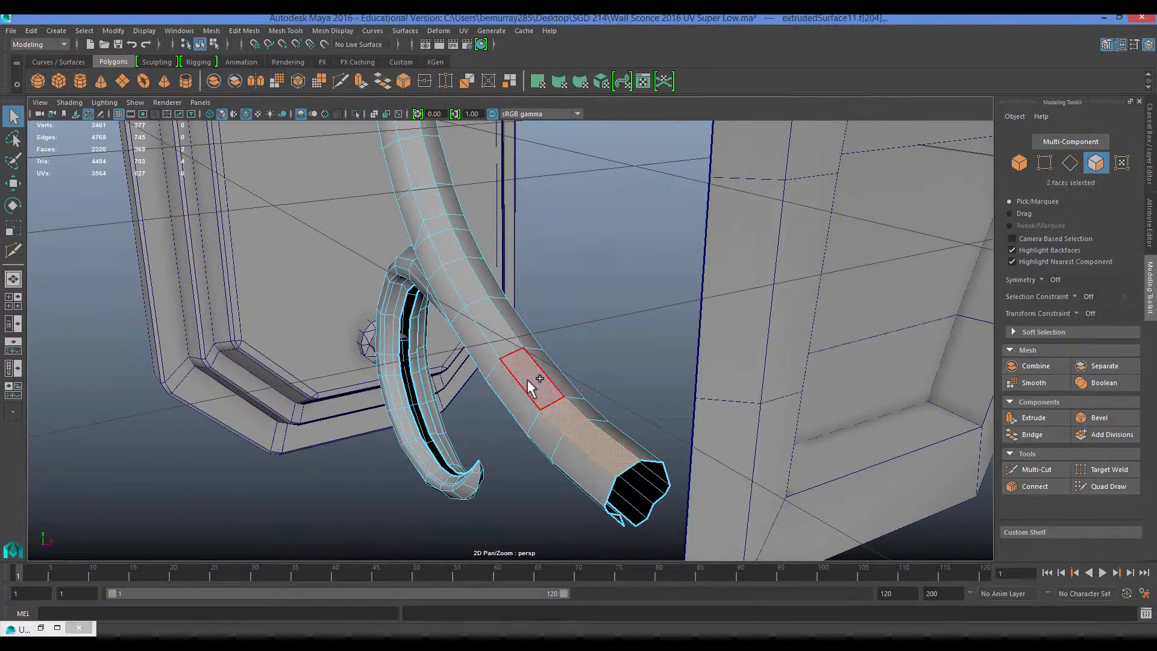
{"action": "key", "text": "Delete"}
Delete a further run of faces along the curved arm, extending the lengthwise split around its curled prongs.
{"action": "left_click_drag", "start_coordinate": [476, 481], "coordinate": [530, 341], "text": "alt"}
{"action": "left_click", "coordinate": [541, 436]}
{"action": "key", "text": "f"}
{"action": "scroll", "coordinate": [475, 382], "scroll_direction": "down", "scroll_amount": 4}
{"action": "left_click", "coordinate": [476, 382], "text": "shift"}
{"action": "scroll", "coordinate": [519, 328], "scroll_direction": "down", "scroll_amount": 5}
{"action": "mouse_move", "coordinate": [530, 342]}
{"action": "middle_mouse_down", "text": "alt"}
{"action": "mouse_move", "coordinate": [519, 328]}
{"action": "mouse_move", "coordinate": [521, 359]}
{"action": "middle_mouse_up", "text": "alt"}
{"action": "left_click", "coordinate": [491, 215], "text": "shift"}
{"action": "left_click_drag", "start_coordinate": [490, 214], "coordinate": [593, 253], "text": "alt"}
{"action": "left_click", "coordinate": [504, 274], "text": "shift"}
{"action": "left_click", "coordinate": [514, 305], "text": "shift"}
{"action": "left_click", "coordinate": [426, 443], "text": "shift"}
{"action": "left_click", "coordinate": [453, 473], "text": "shift"}
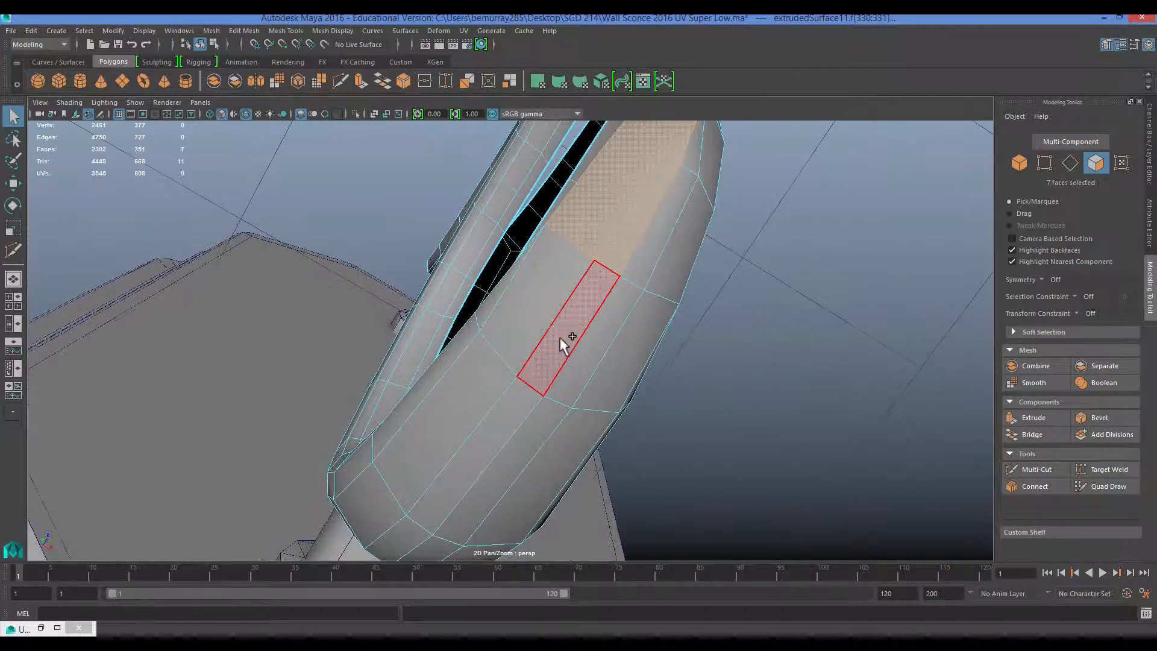
{"action": "left_click", "coordinate": [564, 341], "text": "shift"}
{"action": "left_click", "coordinate": [525, 329], "text": "shift"}
{"action": "scroll", "coordinate": [525, 329], "scroll_direction": "down", "scroll_amount": 2}
{"action": "scroll", "coordinate": [525, 329], "scroll_direction": "down", "scroll_amount": 2}
{"action": "left_click", "coordinate": [597, 251], "text": "shift"}
{"action": "double_click", "coordinate": [499, 401], "text": "shift"}
Delete the last connecting faces at the arm's curled prongs and tips, and remove the detached half of the arm.
{"action": "left_click_drag", "start_coordinate": [564, 368], "coordinate": [488, 501], "text": "alt"}
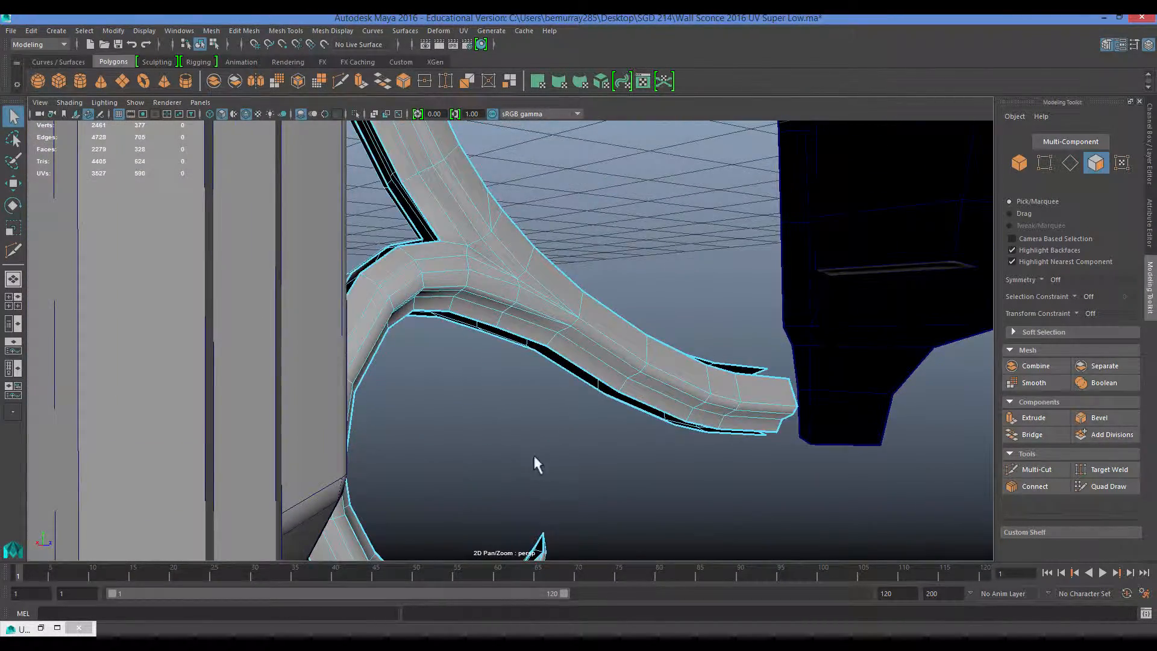
{"action": "scroll", "coordinate": [534, 456], "scroll_direction": "down", "scroll_amount": 3}
{"action": "left_click_drag", "start_coordinate": [534, 457], "coordinate": [482, 365], "text": "alt"}
{"action": "double_click", "coordinate": [551, 336]}
{"action": "left_click_drag", "start_coordinate": [547, 396], "coordinate": [586, 305], "text": "alt"}
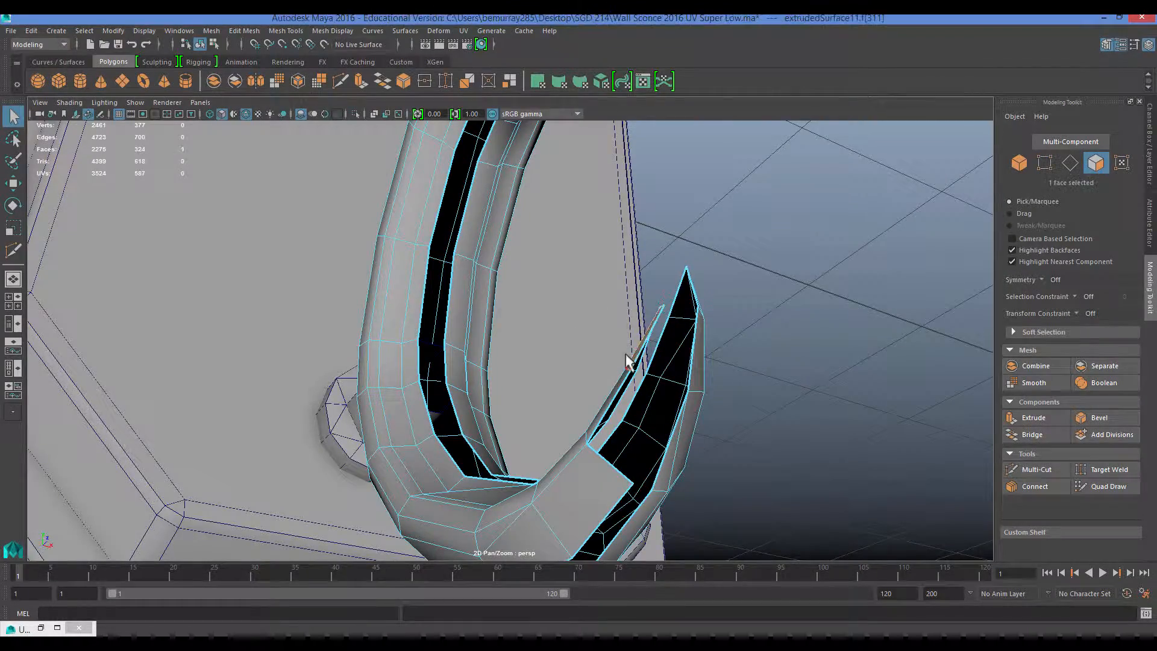
{"action": "left_click_drag", "start_coordinate": [626, 361], "coordinate": [482, 356], "text": "alt"}
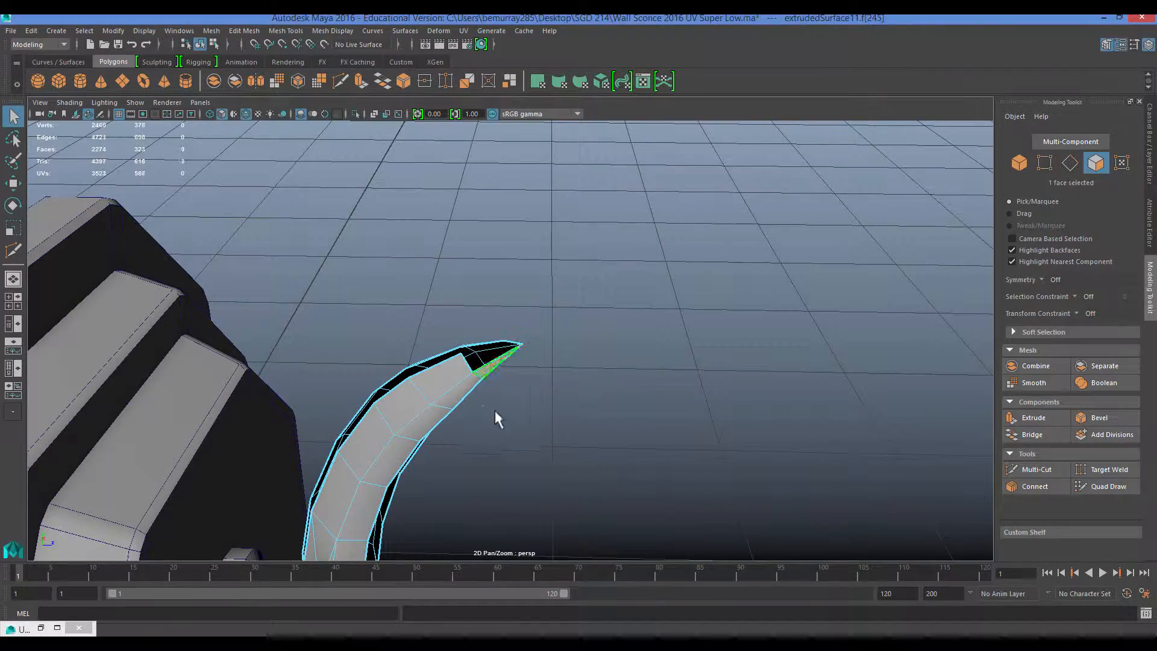
{"action": "key", "text": "Delete"}
{"action": "left_click_drag", "start_coordinate": [466, 410], "coordinate": [516, 392], "text": "alt"}
{"action": "right_click_drag", "start_coordinate": [551, 400], "coordinate": [578, 374]}
{"action": "left_click", "coordinate": [541, 388]}
{"action": "scroll", "coordinate": [525, 417], "scroll_direction": "down", "scroll_amount": 2}
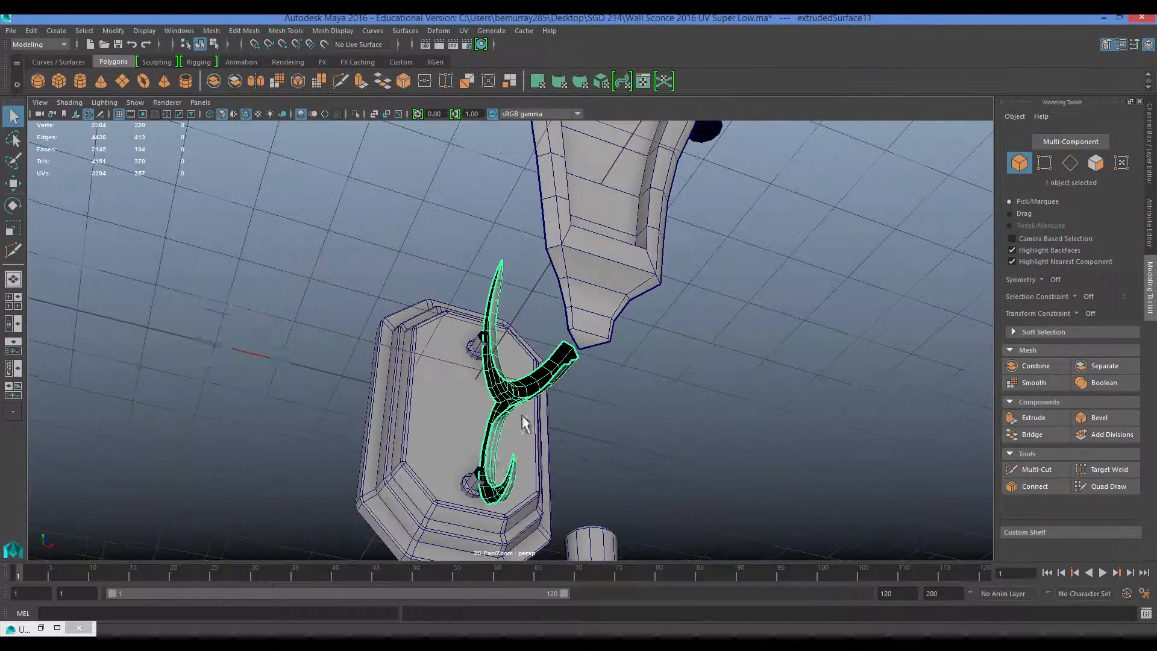
Center the remaining arm half's pivot and snap it to a vertex on the arm's open split edge.
{"action": "key", "text": "w"}
{"action": "left_click_drag", "start_coordinate": [444, 446], "coordinate": [362, 422], "text": "alt"}
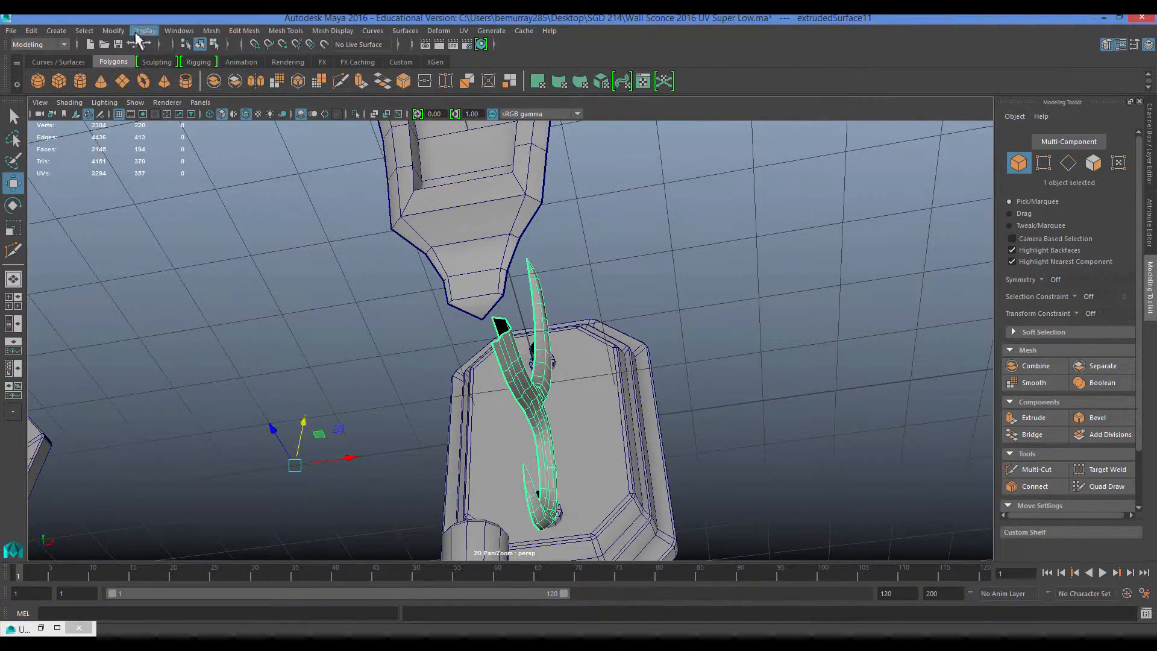
{"action": "left_click", "coordinate": [118, 31]}
{"action": "left_click", "coordinate": [125, 107]}
{"action": "scroll", "coordinate": [422, 310], "scroll_direction": "up", "scroll_amount": 3}
{"action": "left_click_drag", "start_coordinate": [426, 316], "coordinate": [639, 362], "text": "alt"}
{"action": "scroll", "coordinate": [567, 380], "scroll_direction": "up", "scroll_amount": 3}
{"action": "key", "text": "d"}
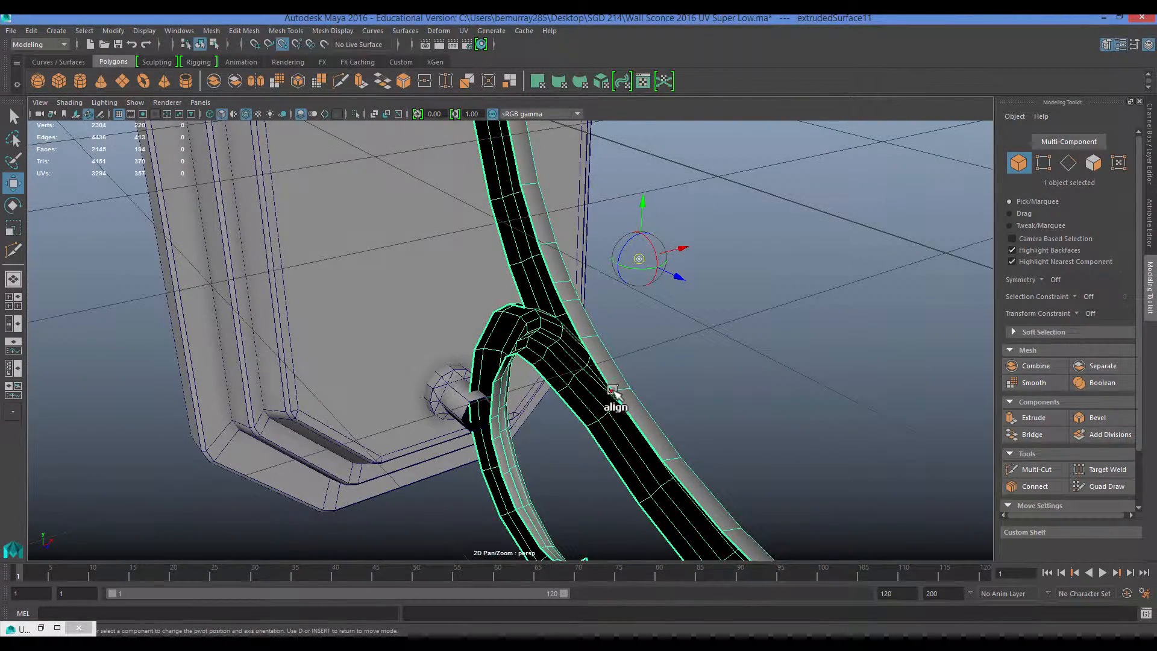
{"action": "left_click", "coordinate": [675, 282]}
{"action": "left_click", "coordinate": [609, 368]}
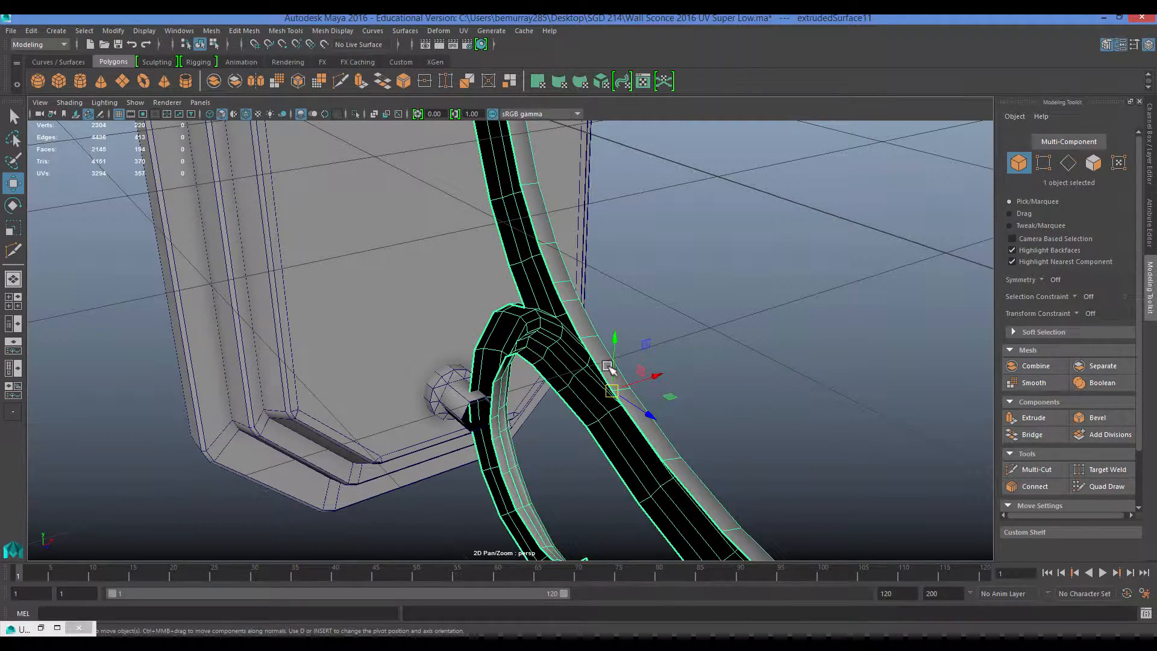
{"action": "left_click_drag", "start_coordinate": [724, 375], "coordinate": [537, 326], "text": "alt"}
{"action": "left_click", "coordinate": [438, 363]}
Select the ring of six edges where the upper mounting peg's shaft meets its flange and slide it to the arm end.
{"action": "scroll", "coordinate": [440, 364], "scroll_direction": "down", "scroll_amount": 5}
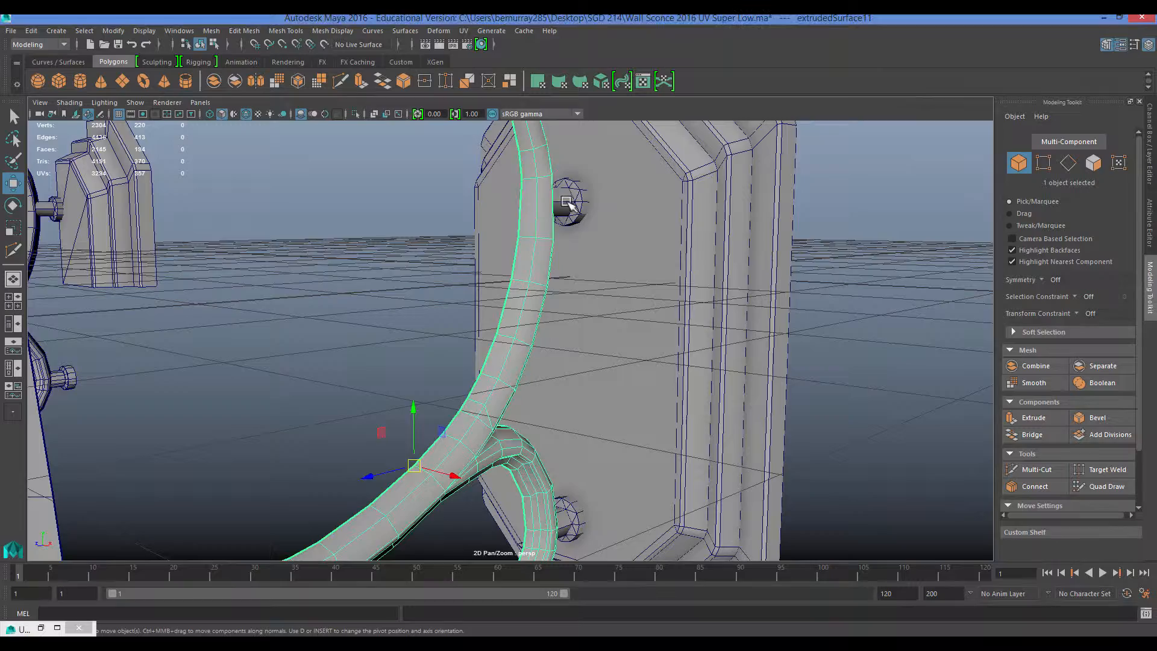
{"action": "left_click", "coordinate": [568, 201]}
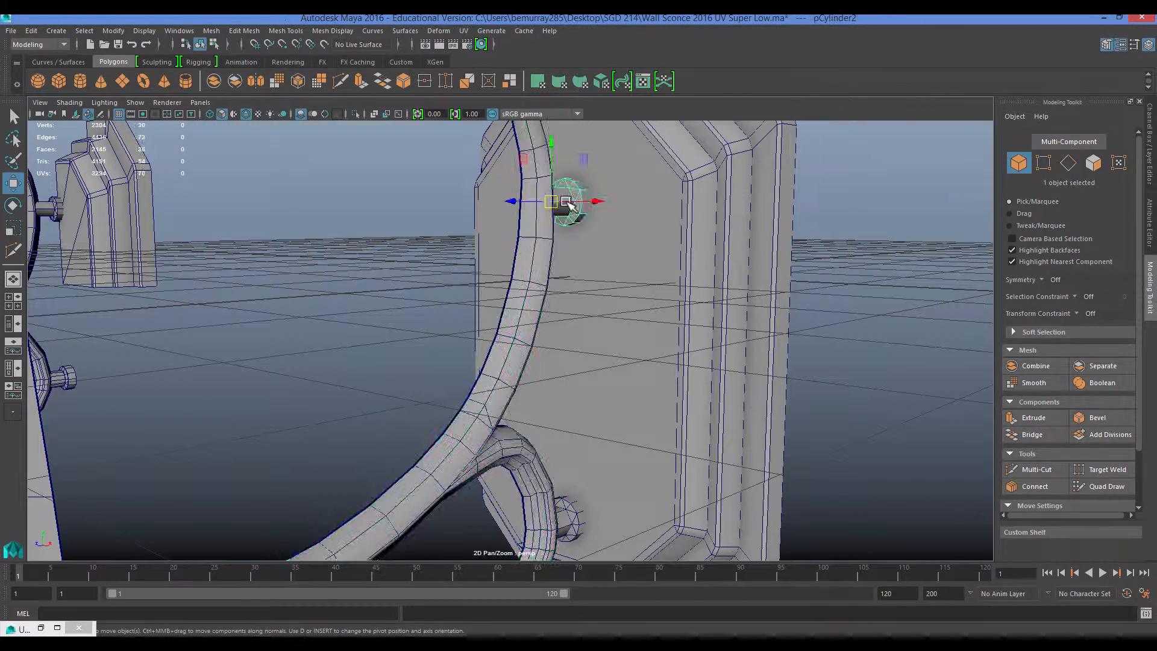
{"action": "key", "text": "f"}
{"action": "left_click_drag", "start_coordinate": [566, 337], "coordinate": [467, 360], "text": "alt"}
{"action": "right_click_drag", "start_coordinate": [569, 331], "coordinate": [573, 291]}
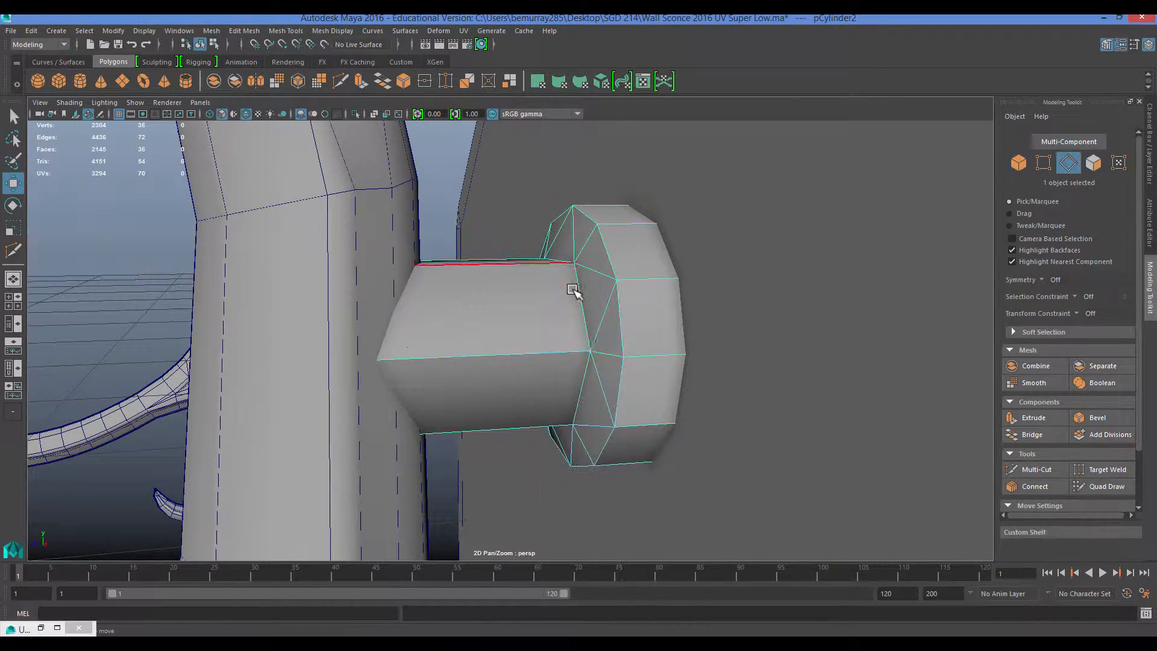
{"action": "left_click", "coordinate": [583, 381], "text": "shift"}
{"action": "left_click_drag", "start_coordinate": [582, 381], "coordinate": [459, 272], "text": "alt"}
{"action": "left_click", "coordinate": [585, 377], "text": "shift"}
{"action": "left_click", "coordinate": [454, 326], "text": "shift"}
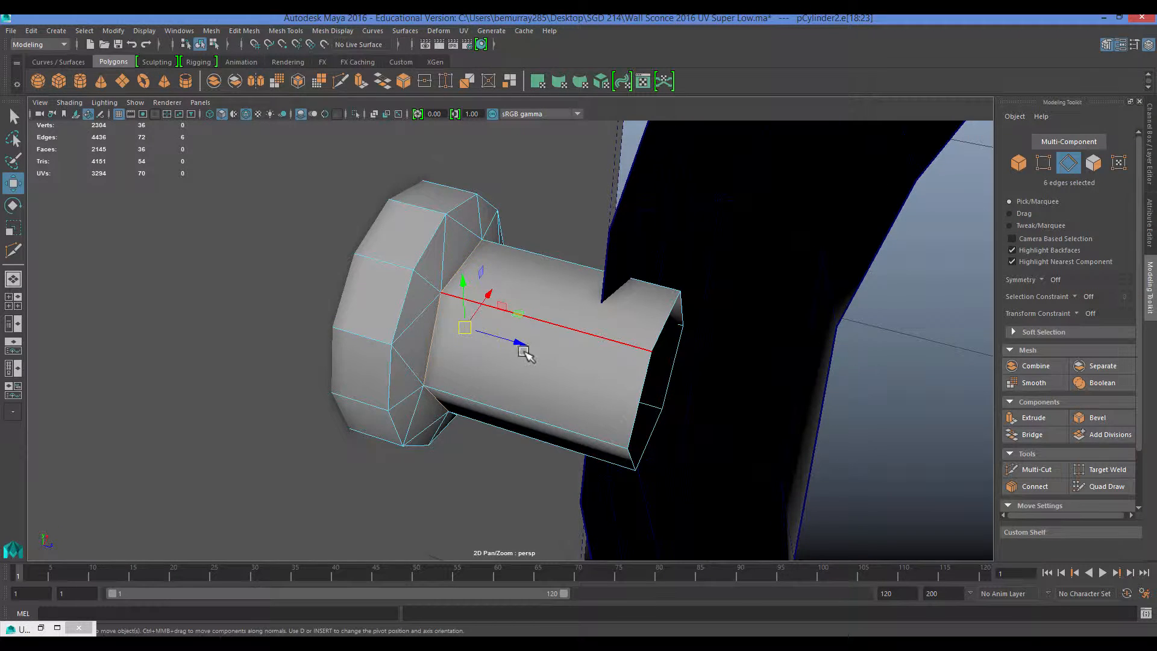
{"action": "left_click_drag", "start_coordinate": [523, 351], "coordinate": [630, 378]}
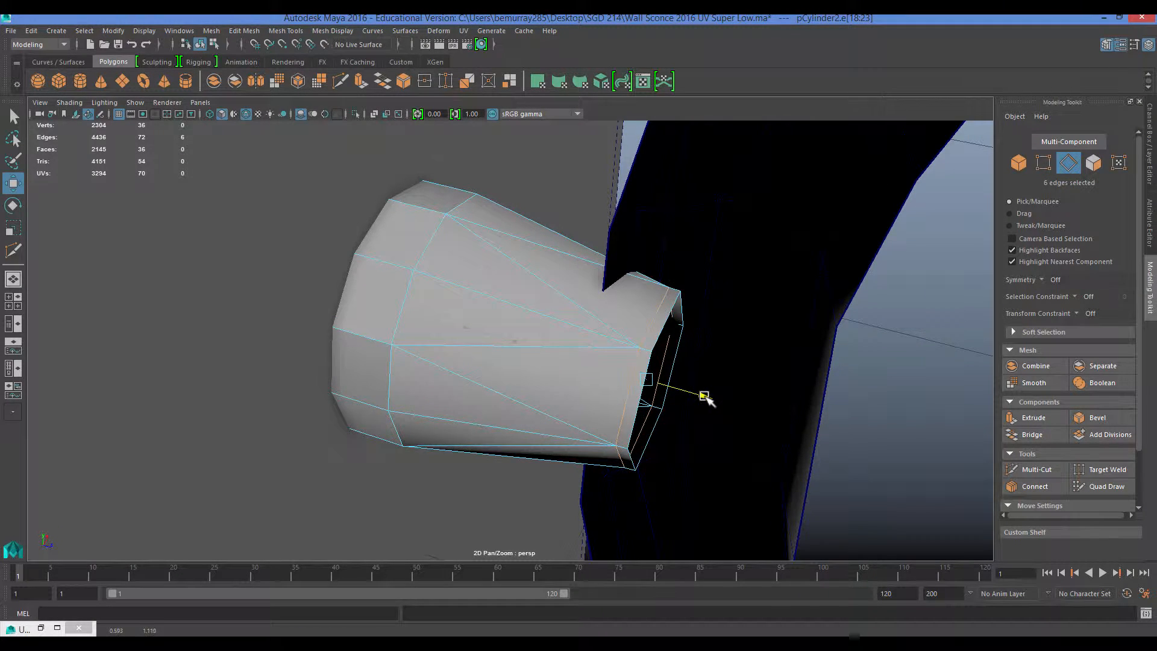
Select the ring of 12 edges around the upper peg's flange and slide it back toward the wall plate.
{"action": "left_click_drag", "start_coordinate": [705, 396], "coordinate": [479, 364], "text": "alt"}
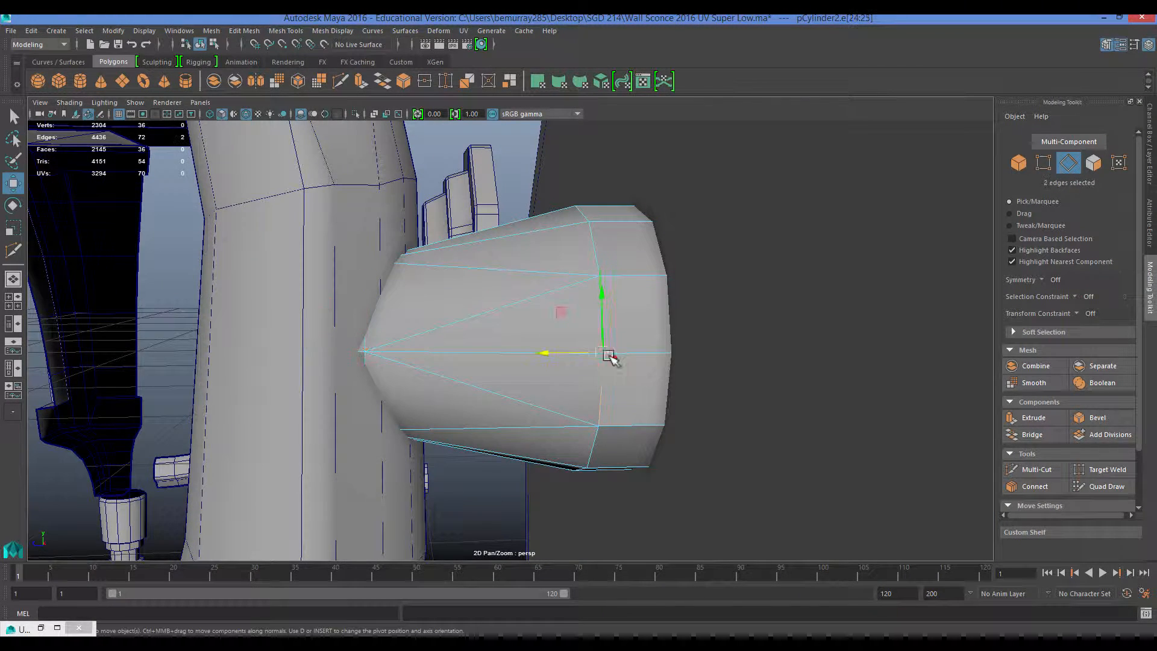
{"action": "left_click_drag", "start_coordinate": [593, 419], "coordinate": [470, 391], "text": "alt"}
{"action": "left_click", "coordinate": [617, 403], "text": "shift"}
{"action": "left_click", "coordinate": [591, 434], "text": "shift"}
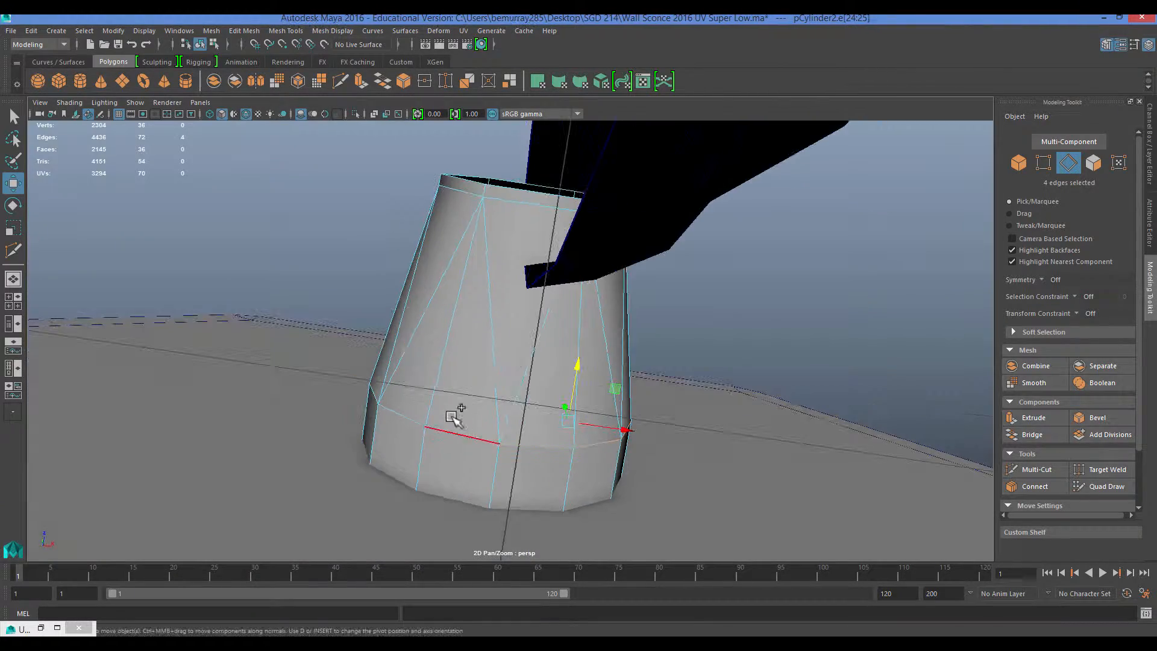
{"action": "left_click", "coordinate": [399, 428], "text": "shift"}
{"action": "left_click_drag", "start_coordinate": [400, 428], "coordinate": [414, 313], "text": "alt"}
{"action": "left_click_drag", "start_coordinate": [449, 276], "coordinate": [413, 281], "text": "alt"}
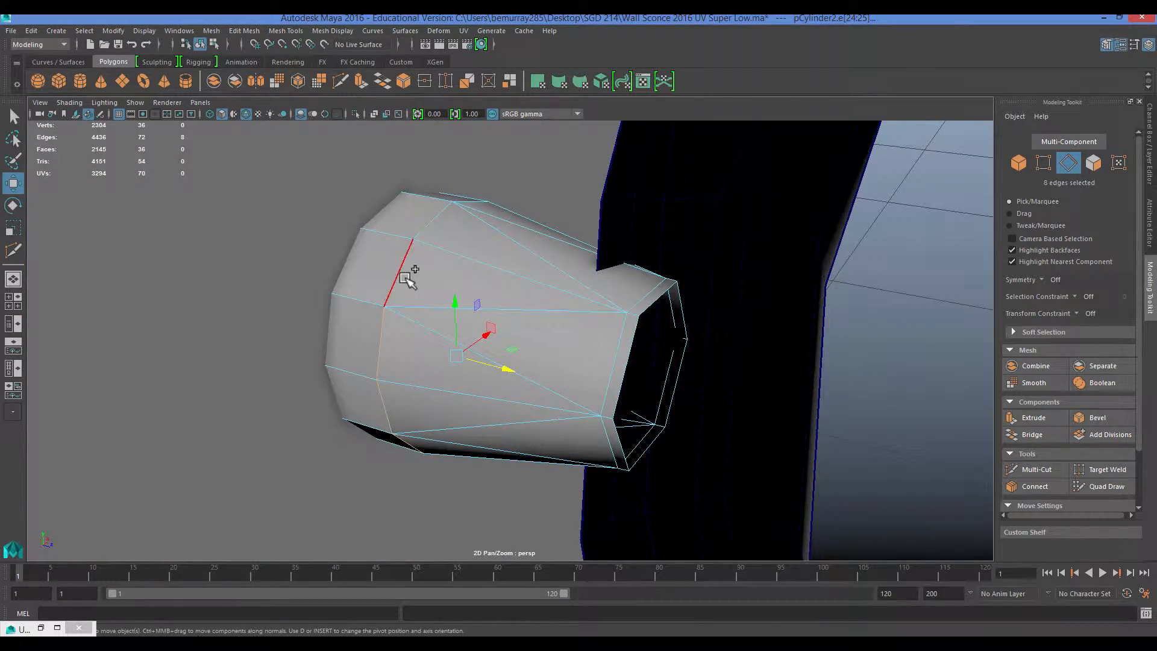
{"action": "left_click", "coordinate": [406, 272], "text": "shift"}
{"action": "left_click", "coordinate": [426, 226], "text": "shift"}
{"action": "left_click_drag", "start_coordinate": [426, 227], "coordinate": [223, 269], "text": "alt"}
{"action": "left_click_drag", "start_coordinate": [570, 229], "coordinate": [604, 297], "text": "alt"}
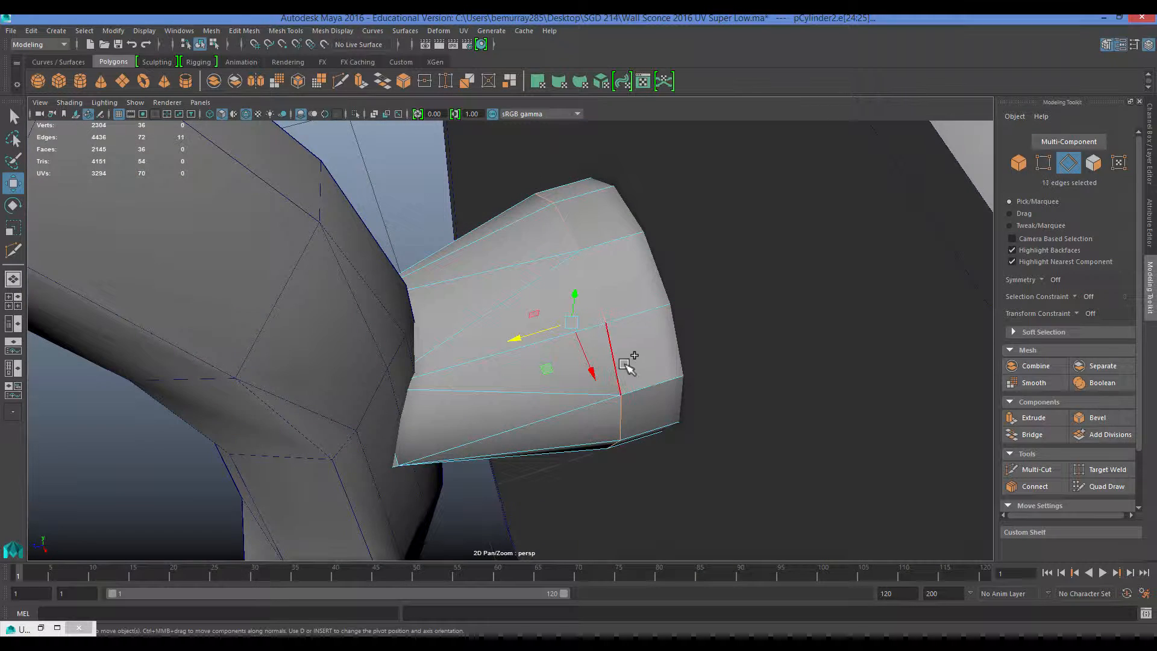
{"action": "left_click", "coordinate": [627, 365], "text": "shift"}
{"action": "left_click_drag", "start_coordinate": [627, 365], "coordinate": [539, 325], "text": "alt"}
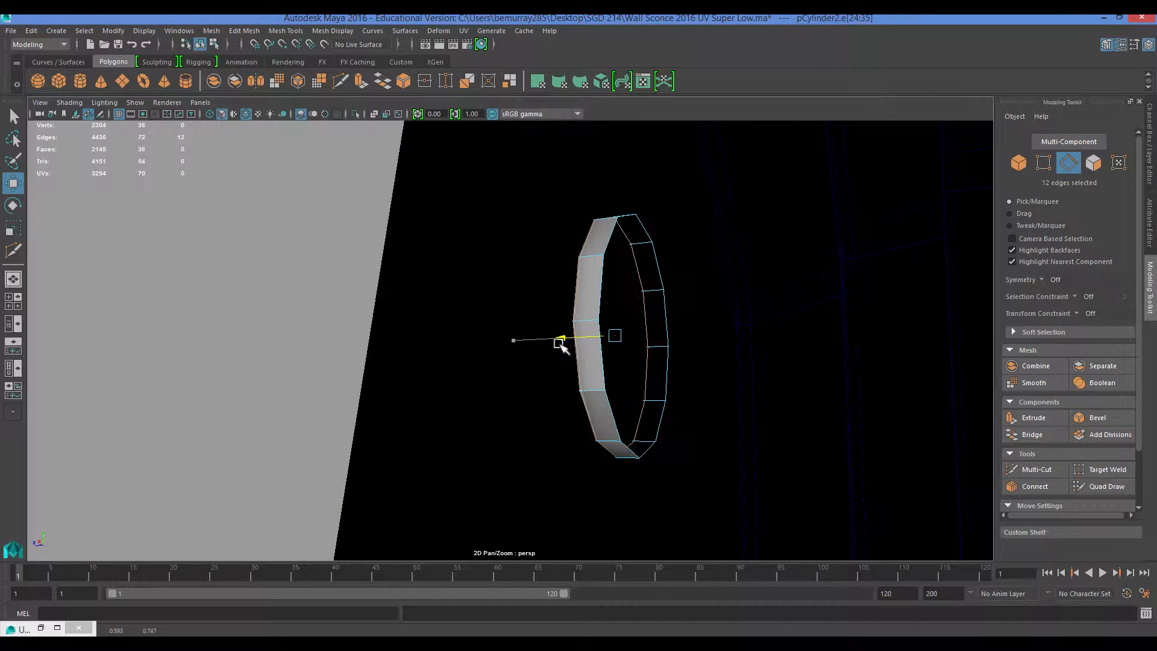
Delete the upper peg's collapsed shaft and flange rim faces, leaving only the tapered surface, and return to object selection.
{"action": "key", "text": "F11"}
{"action": "key", "text": "Delete"}
{"action": "left_click_drag", "start_coordinate": [599, 246], "coordinate": [615, 380], "text": "alt"}
{"action": "right_click_drag", "start_coordinate": [491, 310], "coordinate": [549, 286]}
{"action": "left_click_drag", "start_coordinate": [689, 323], "coordinate": [497, 339], "text": "alt"}
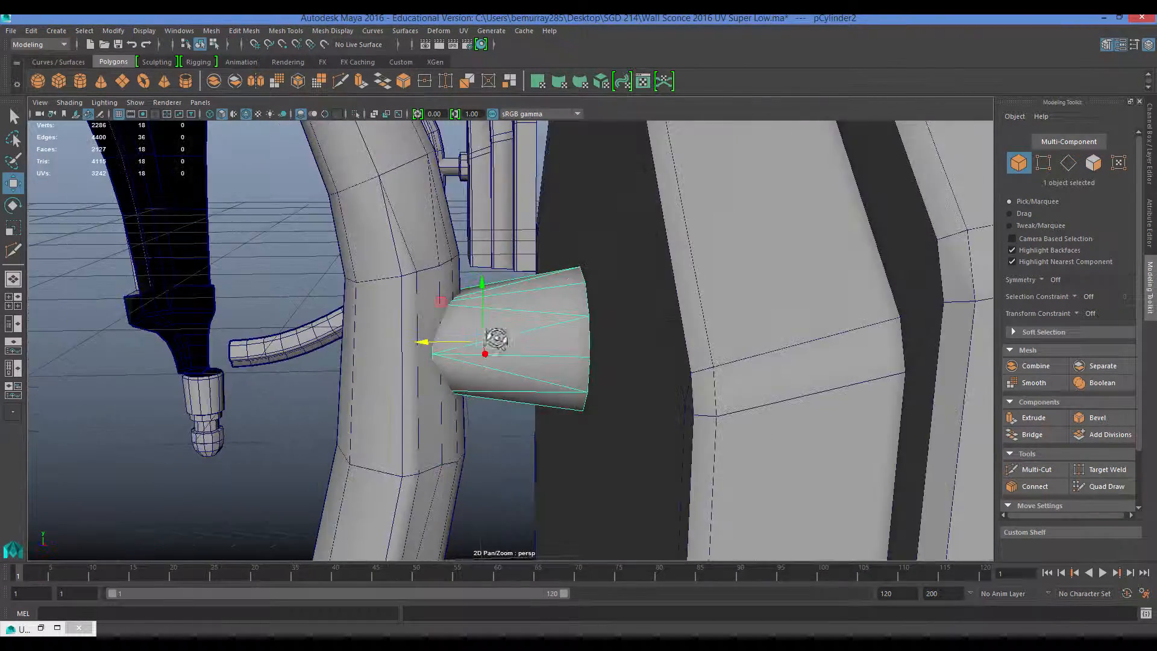
Select the wall plate's back faces, including the narrow bevel strips at its lower and upper ends, and delete them.
{"action": "left_click_drag", "start_coordinate": [288, 346], "coordinate": [476, 535], "text": "alt"}
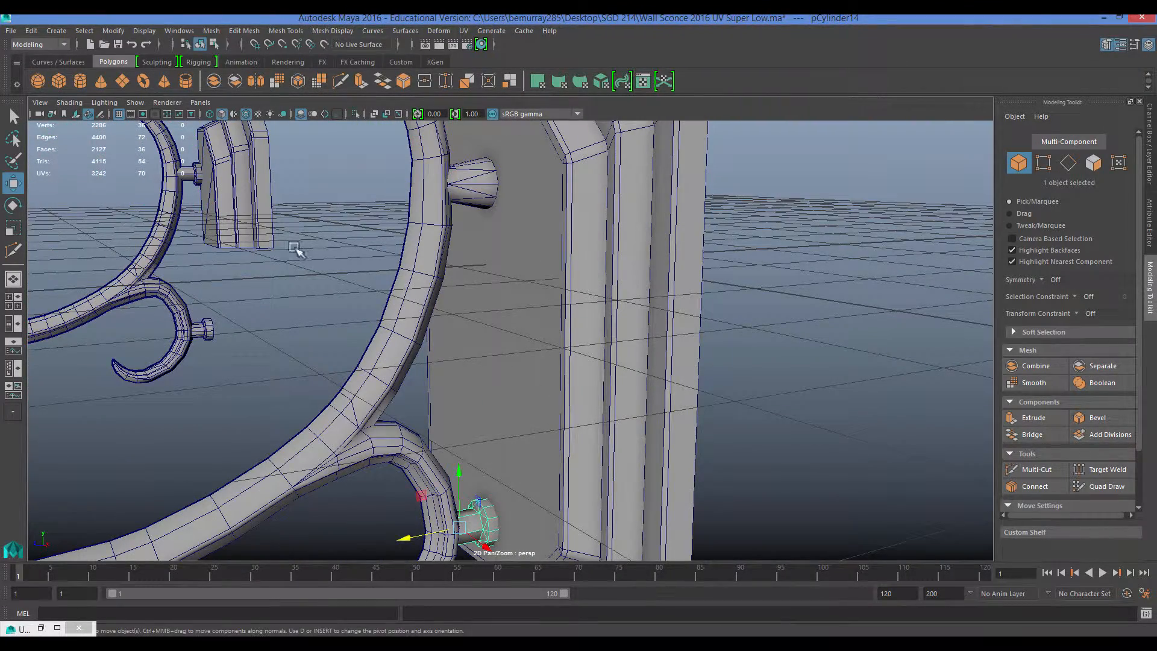
{"action": "left_click_drag", "start_coordinate": [554, 266], "coordinate": [589, 290], "text": "alt"}
{"action": "right_click_drag", "start_coordinate": [589, 289], "coordinate": [591, 350], "text": "alt"}
{"action": "left_click_drag", "start_coordinate": [615, 299], "coordinate": [608, 358], "text": "alt"}
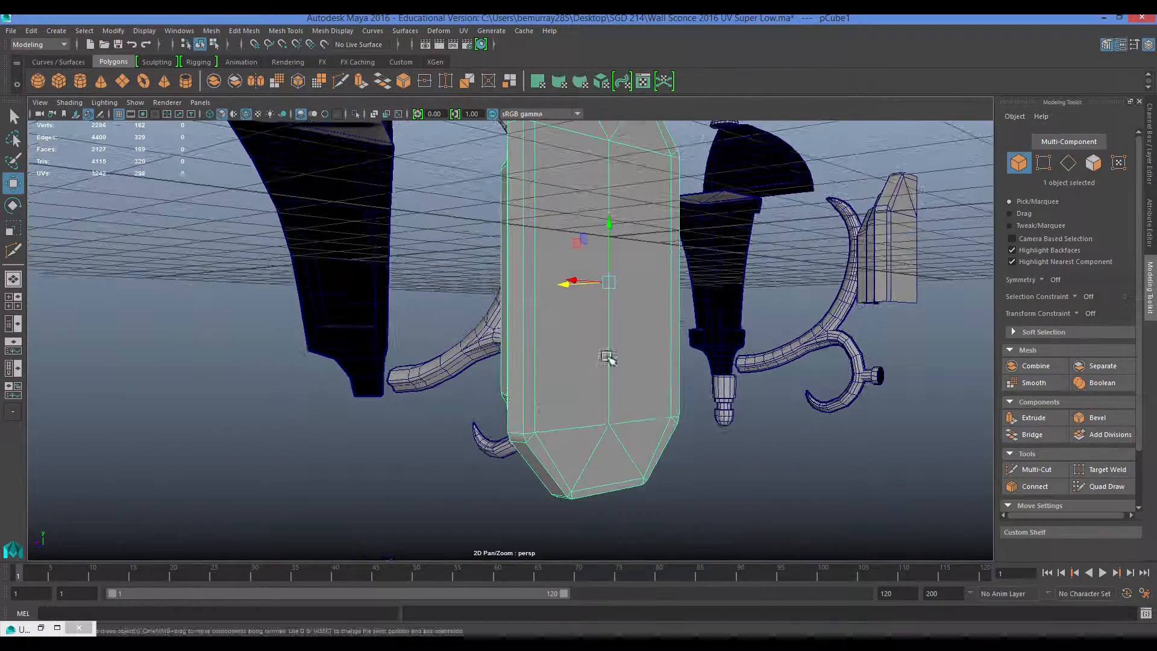
{"action": "right_click_drag", "start_coordinate": [604, 358], "coordinate": [603, 395]}
{"action": "left_click", "coordinate": [583, 363]}
{"action": "left_click", "coordinate": [628, 399], "text": "shift"}
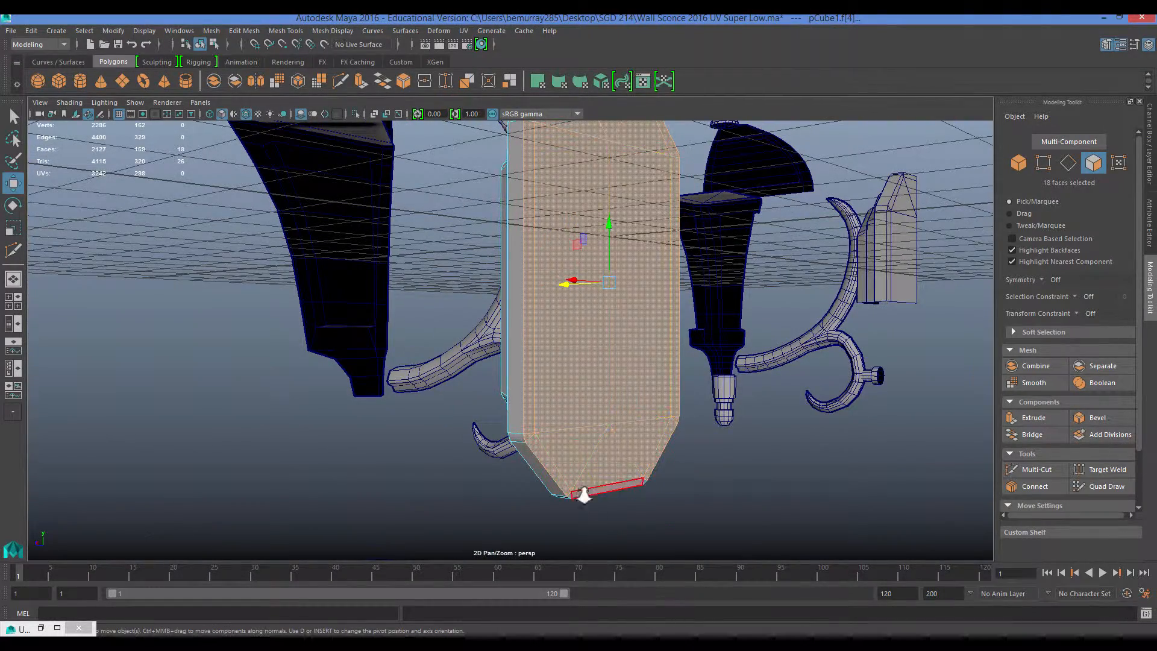
{"action": "scroll", "coordinate": [584, 495], "scroll_direction": "up", "scroll_amount": 5}
{"action": "left_click_drag", "start_coordinate": [515, 374], "coordinate": [564, 478], "text": "alt"}
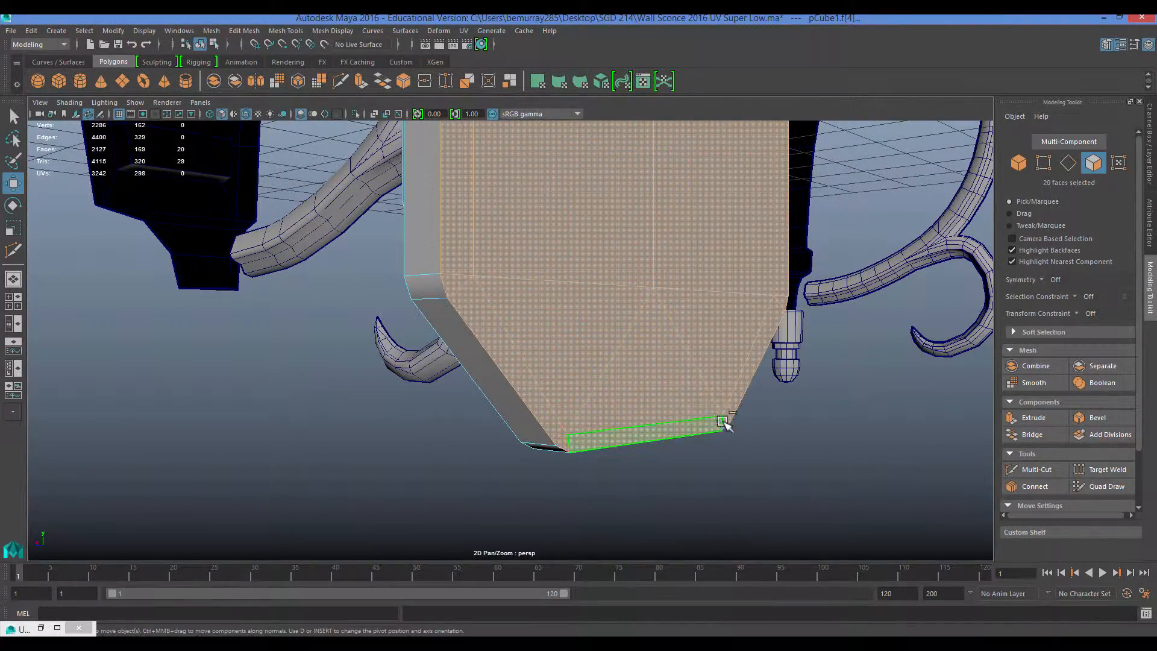
{"action": "left_click", "coordinate": [723, 422], "text": "shift"}
{"action": "left_click_drag", "start_coordinate": [723, 421], "coordinate": [518, 240], "text": "alt"}
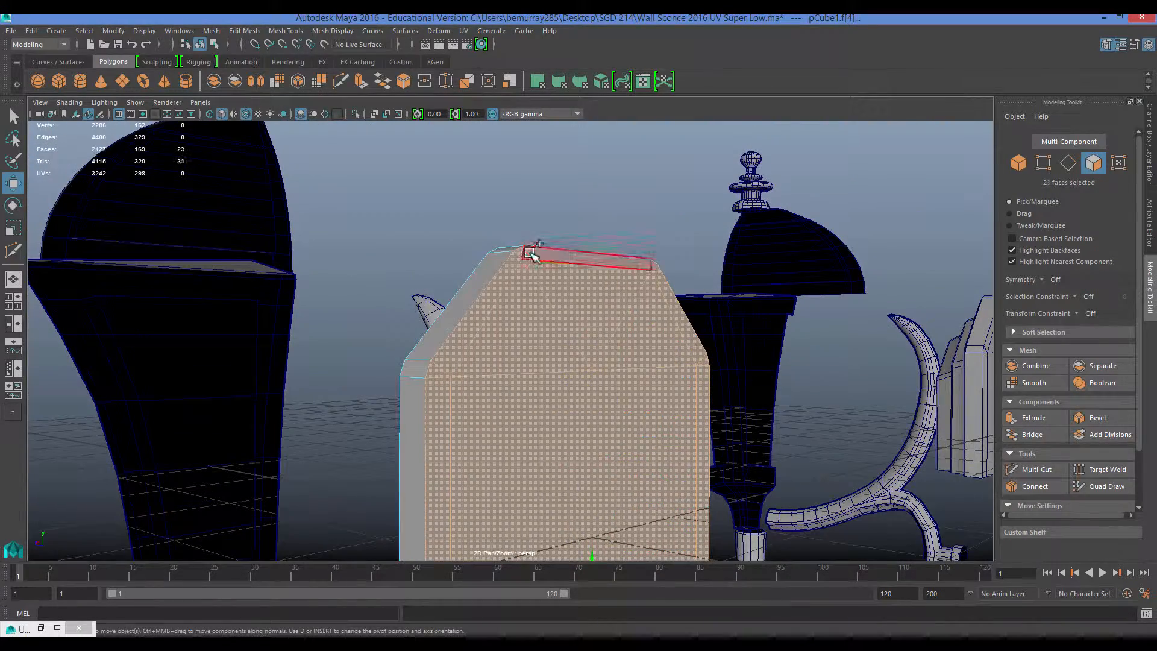
{"action": "left_click", "coordinate": [653, 264], "text": "shift"}
{"action": "scroll", "coordinate": [426, 263], "scroll_direction": "down", "scroll_amount": 4}
{"action": "key", "text": "Delete"}
Cut two horizontal edges across the wall plate's front panel, joining its upper corners and its lower corners, and return to object selection.
{"action": "left_click_drag", "start_coordinate": [426, 264], "coordinate": [579, 302], "text": "alt"}
{"action": "scroll", "coordinate": [497, 323], "scroll_direction": "up", "scroll_amount": 6}
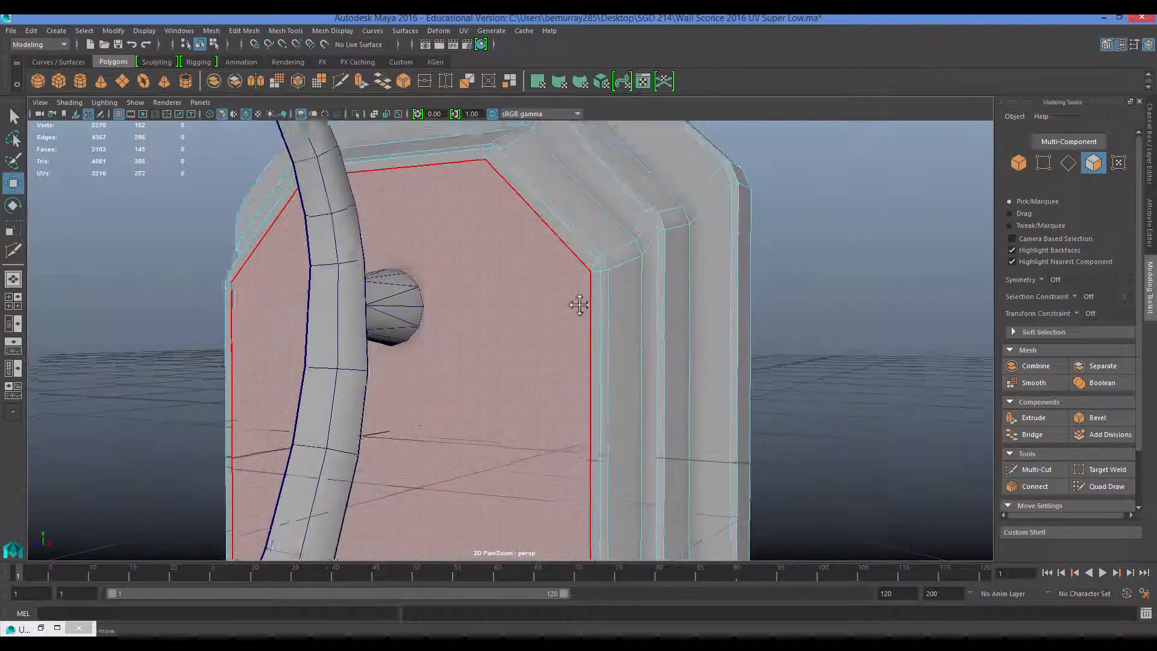
{"action": "left_click_drag", "start_coordinate": [561, 234], "coordinate": [558, 306], "text": "alt"}
{"action": "left_click", "coordinate": [1036, 472]}
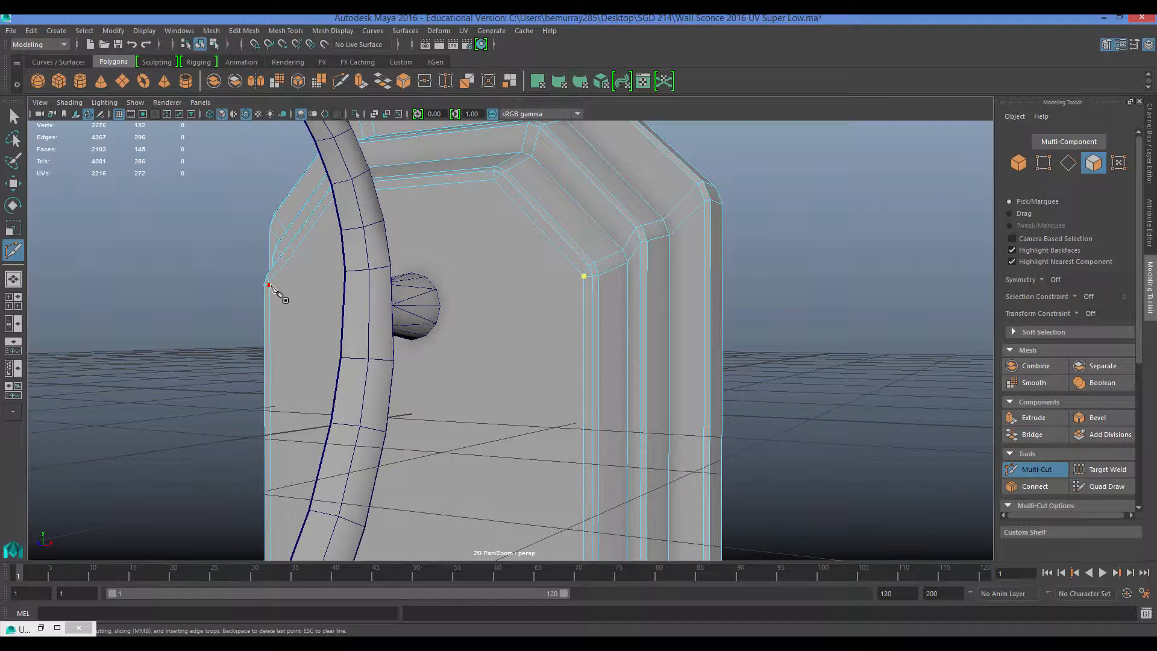
{"action": "middle_click_drag", "start_coordinate": [405, 416], "coordinate": [416, 154], "text": "alt"}
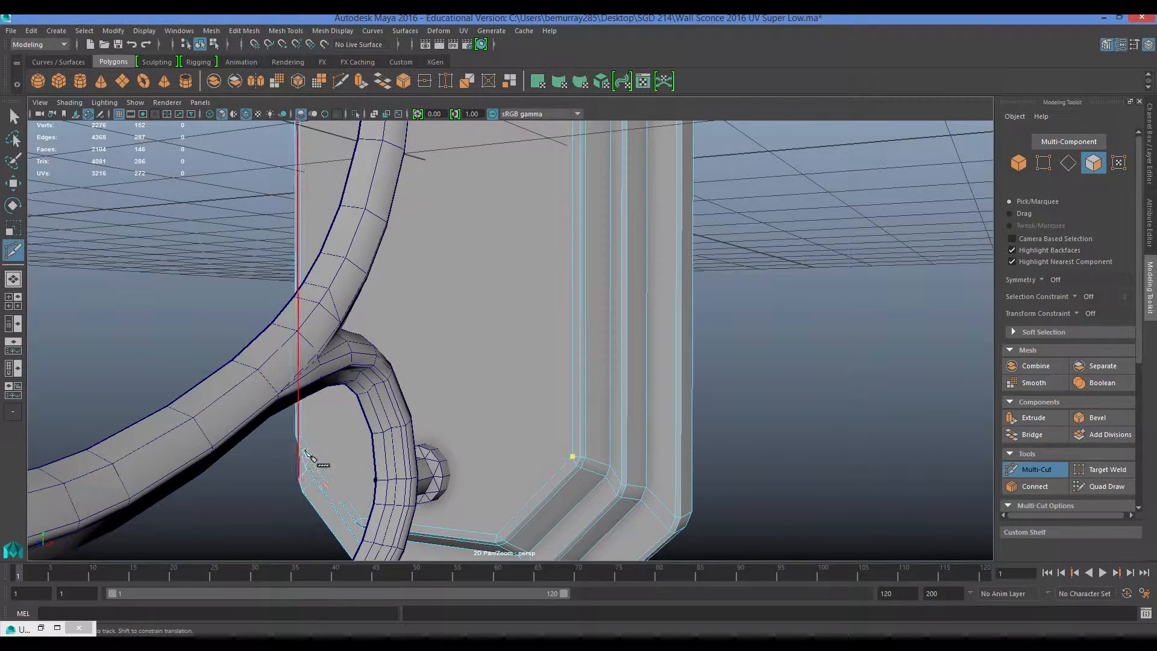
{"action": "scroll", "coordinate": [504, 440], "scroll_direction": "down", "scroll_amount": 4}
{"action": "key", "text": "q"}
{"action": "scroll", "coordinate": [502, 440], "scroll_direction": "up", "scroll_amount": 4}
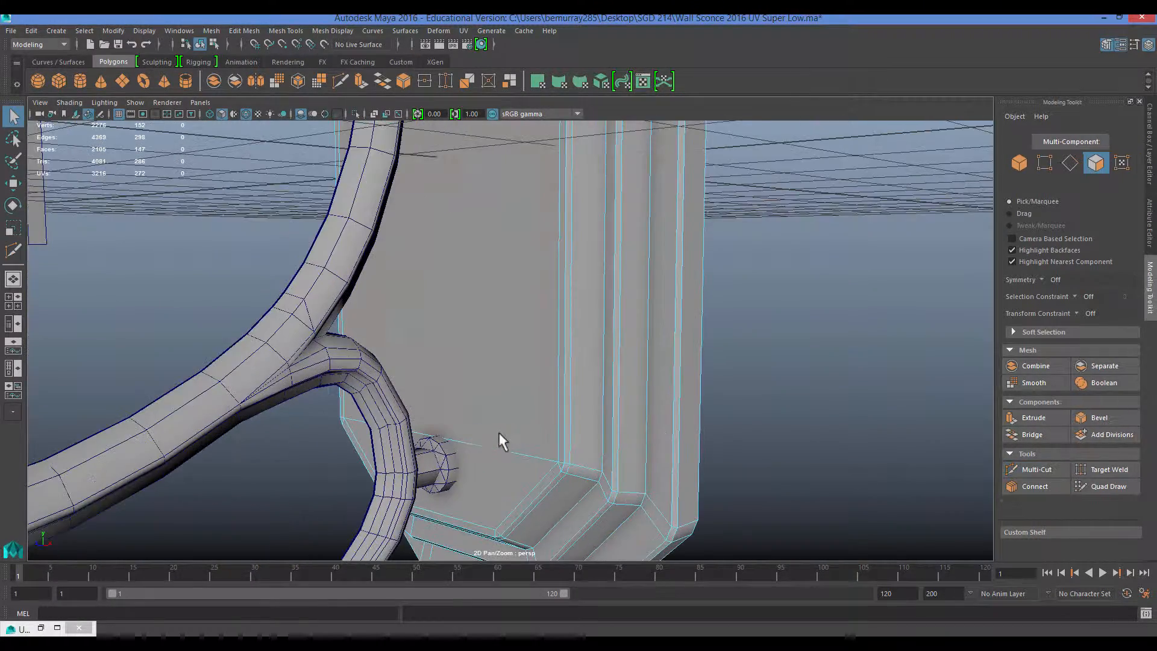
{"action": "scroll", "coordinate": [505, 435], "scroll_direction": "down", "scroll_amount": 5}
{"action": "key", "text": "F8"}
Delete a lengthwise edge loop running along the arm together with its vertices, and return to object selection.
{"action": "left_click_drag", "start_coordinate": [530, 350], "coordinate": [429, 343], "text": "alt"}
{"action": "key", "text": "F10"}
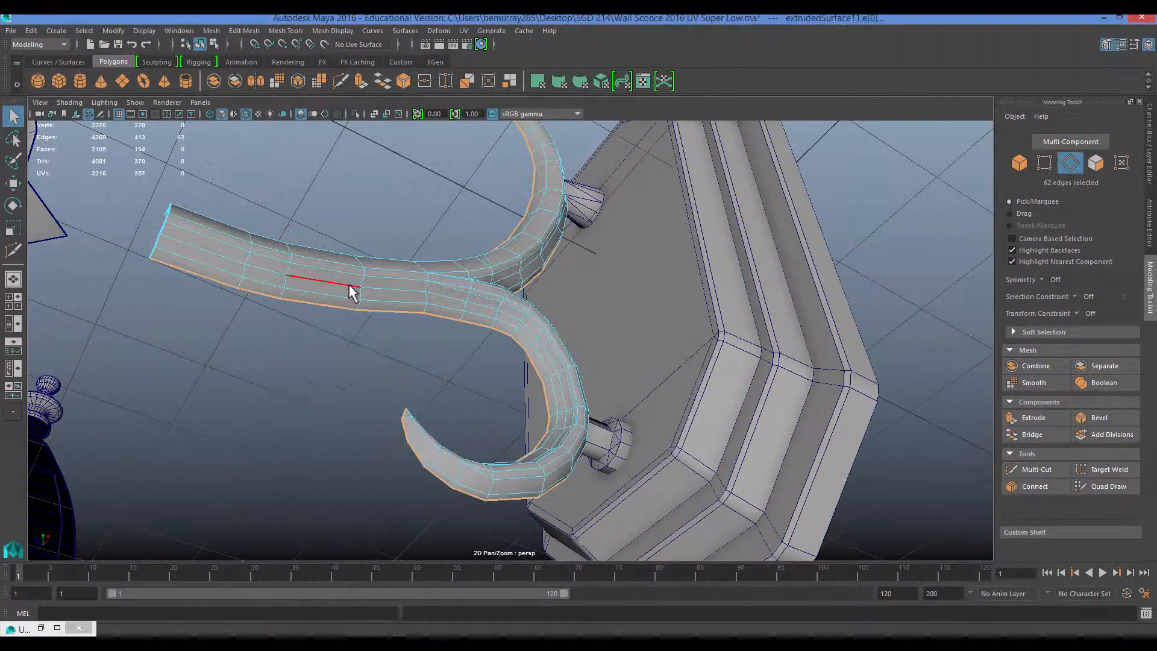
{"action": "double_click", "coordinate": [349, 293]}
{"action": "left_click_drag", "start_coordinate": [350, 293], "coordinate": [401, 425], "text": "alt"}
{"action": "key", "text": "ctrl+Delete"}
{"action": "key", "text": "w"}
{"action": "double_click", "coordinate": [531, 253]}
{"action": "right_click_drag", "start_coordinate": [443, 367], "coordinate": [491, 315]}
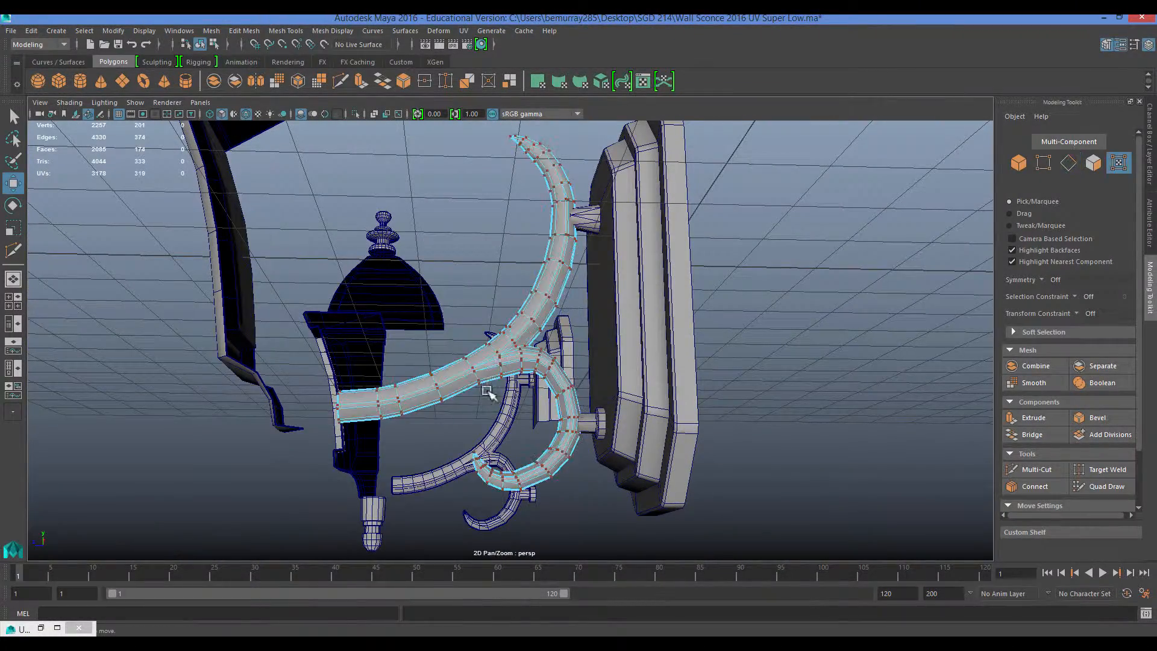
{"action": "right_click_drag", "start_coordinate": [497, 386], "coordinate": [545, 298]}
Examine the finial on top of the roof up close and from around it.
{"action": "left_click_drag", "start_coordinate": [410, 413], "coordinate": [545, 254], "text": "alt"}
{"action": "key", "text": "f"}
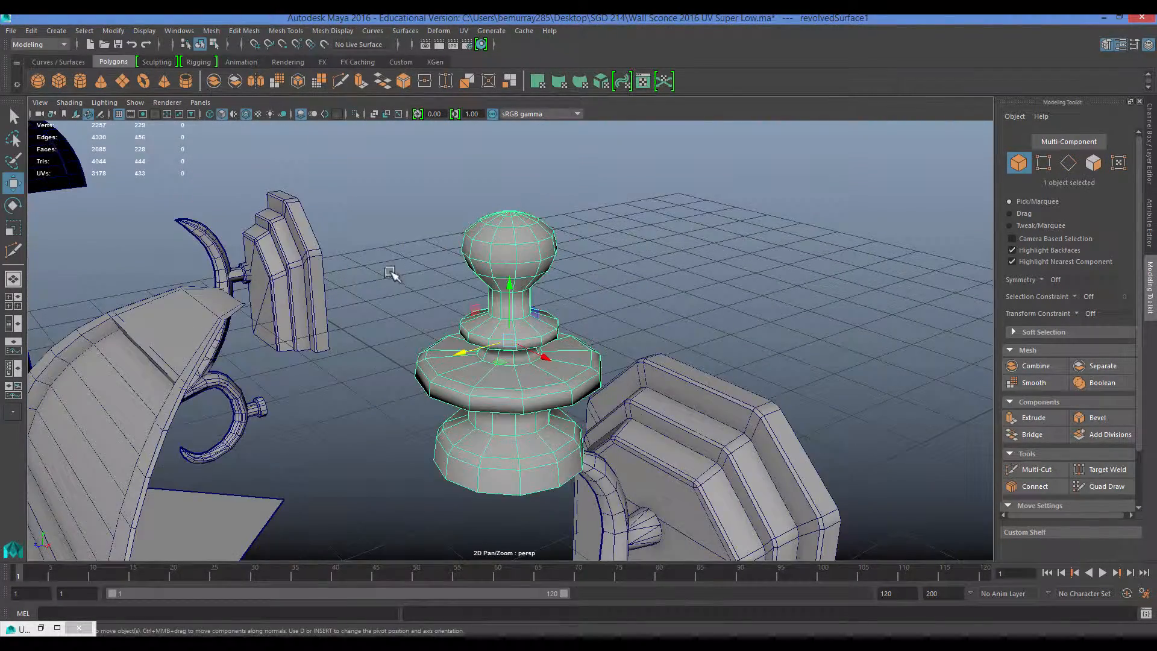
{"action": "left_click", "coordinate": [392, 274]}
{"action": "left_click_drag", "start_coordinate": [416, 332], "coordinate": [544, 298], "text": "alt"}
{"action": "right_click_drag", "start_coordinate": [545, 298], "coordinate": [465, 367], "text": "alt"}
{"action": "middle_click_drag", "start_coordinate": [476, 410], "coordinate": [520, 171], "text": "alt"}
{"action": "left_click_drag", "start_coordinate": [522, 172], "coordinate": [488, 359], "text": "alt"}
{"action": "middle_click_drag", "start_coordinate": [484, 512], "coordinate": [535, 408], "text": "alt"}
Frame the tip piece below the lantern and examine its shape from several sides.
{"action": "left_click", "coordinate": [534, 411]}
{"action": "key", "text": "f"}
{"action": "left_click_drag", "start_coordinate": [533, 412], "coordinate": [605, 430], "text": "alt"}
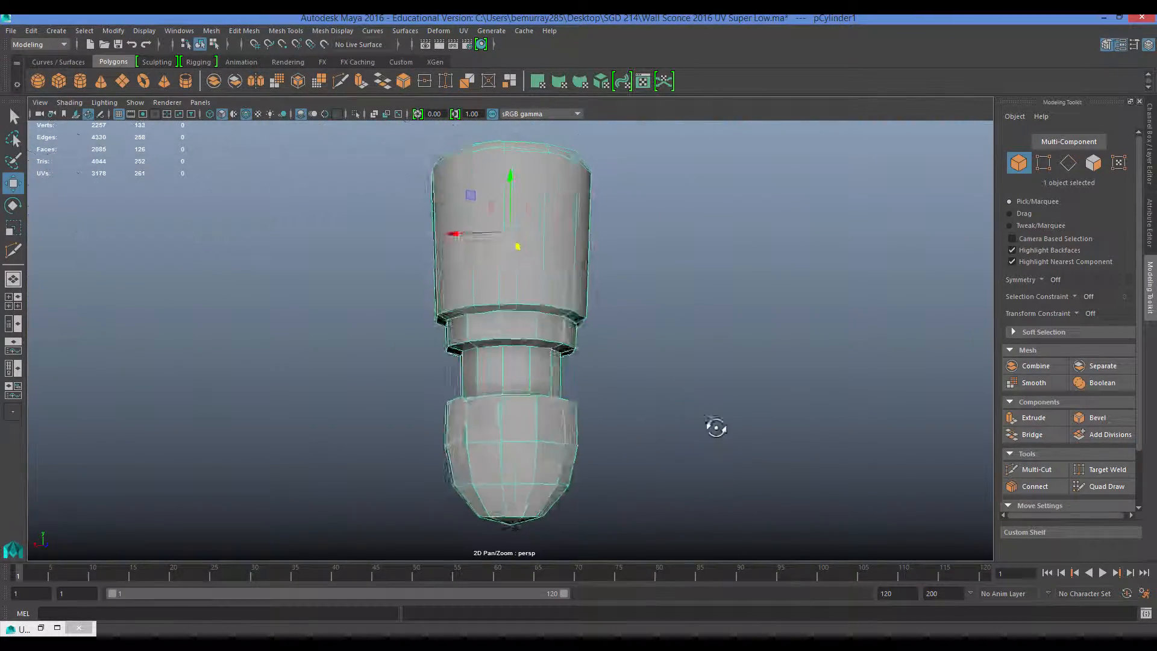
{"action": "left_click_drag", "start_coordinate": [730, 459], "coordinate": [560, 443], "text": "alt"}
{"action": "middle_click_drag", "start_coordinate": [536, 503], "coordinate": [524, 450], "text": "alt"}
{"action": "mouse_move", "coordinate": [525, 449]}
{"action": "left_mouse_down", "text": "alt"}
{"action": "mouse_move", "coordinate": [514, 408]}
{"action": "mouse_move", "coordinate": [515, 446]}
{"action": "left_mouse_up", "text": "alt"}
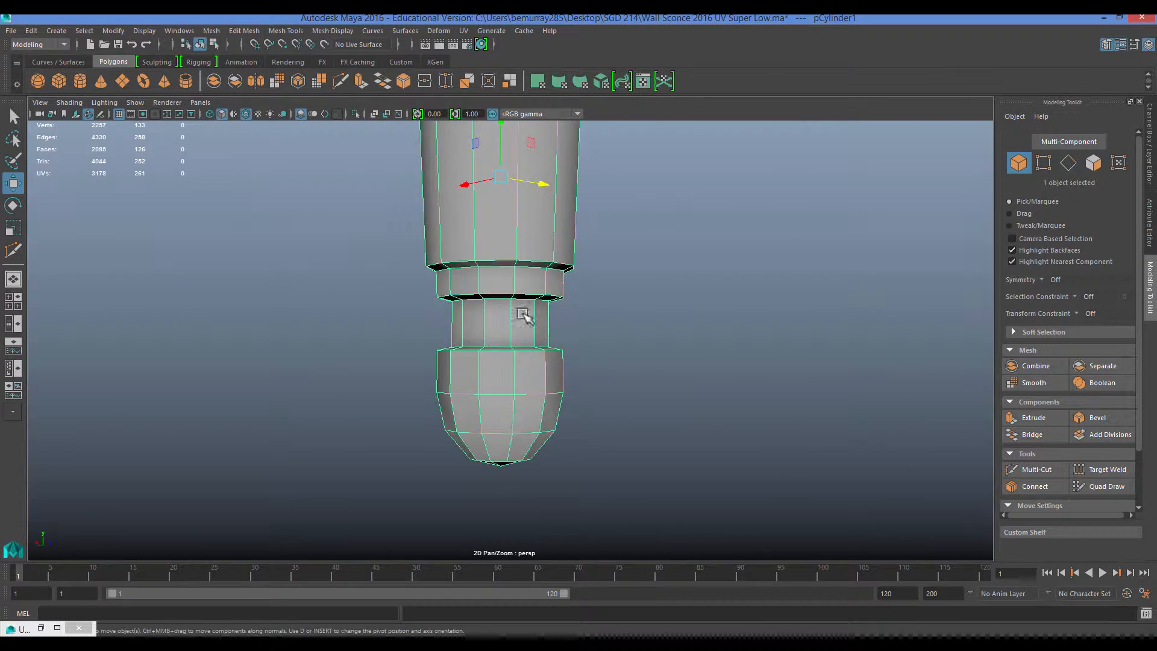
{"action": "middle_click_drag", "start_coordinate": [525, 315], "coordinate": [516, 447], "text": "alt"}
{"action": "left_click_drag", "start_coordinate": [363, 443], "coordinate": [415, 420], "text": "alt"}
{"action": "middle_click_drag", "start_coordinate": [415, 421], "coordinate": [417, 368], "text": "alt"}
Try to reduce the bottom tip's cylinder sides by selecting vertical edge loops around it and deleting them.
{"action": "right_click_drag", "start_coordinate": [472, 318], "coordinate": [473, 284]}
{"action": "left_click", "coordinate": [474, 312]}
{"action": "left_click_drag", "start_coordinate": [528, 319], "coordinate": [491, 295], "text": "alt"}
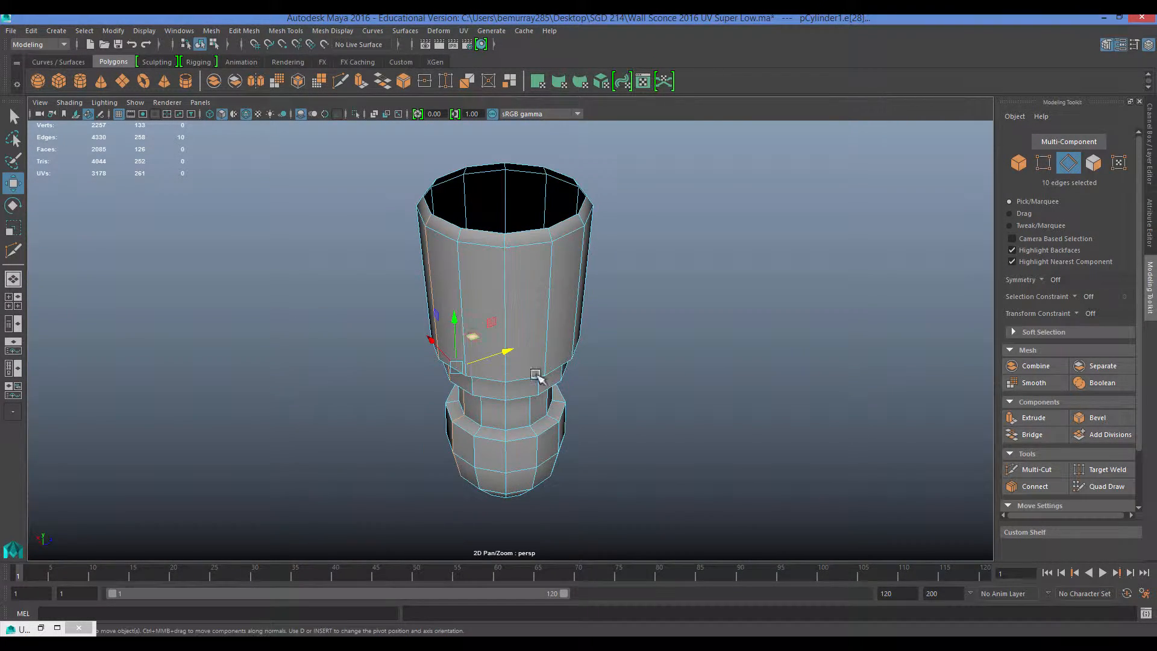
{"action": "left_click", "coordinate": [372, 422]}
{"action": "scroll", "coordinate": [361, 421], "scroll_direction": "down", "scroll_amount": 12}
{"action": "left_click_drag", "start_coordinate": [725, 387], "coordinate": [512, 375], "text": "alt"}
{"action": "scroll", "coordinate": [512, 375], "scroll_direction": "up", "scroll_amount": 4}
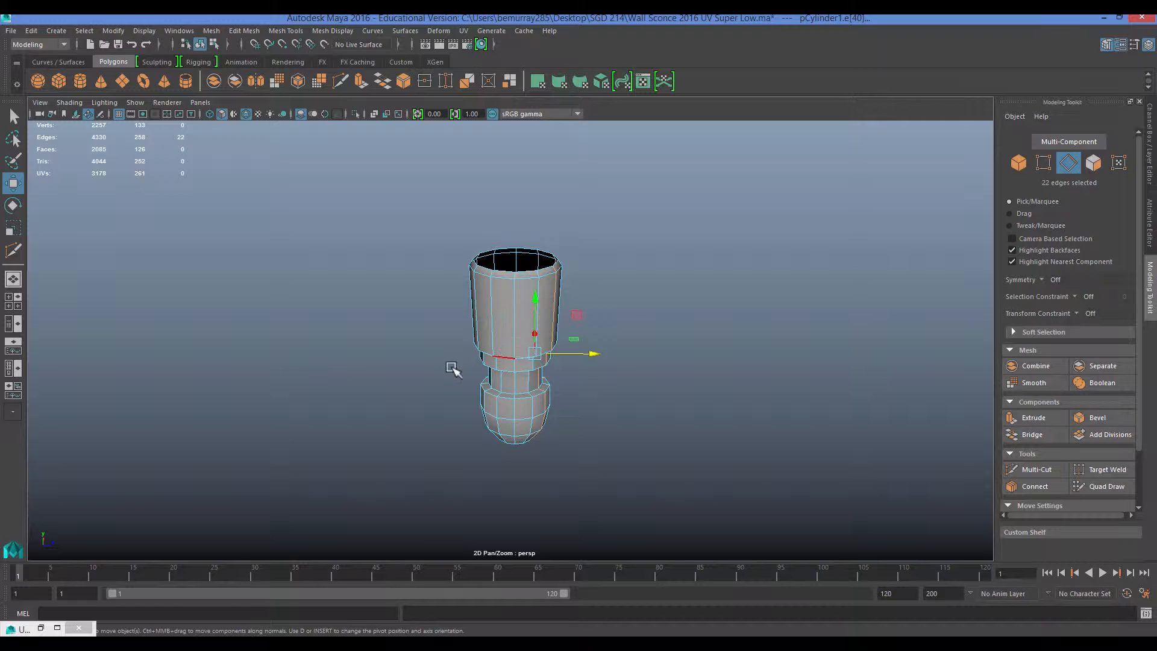
{"action": "left_click_drag", "start_coordinate": [299, 436], "coordinate": [453, 429], "text": "alt"}
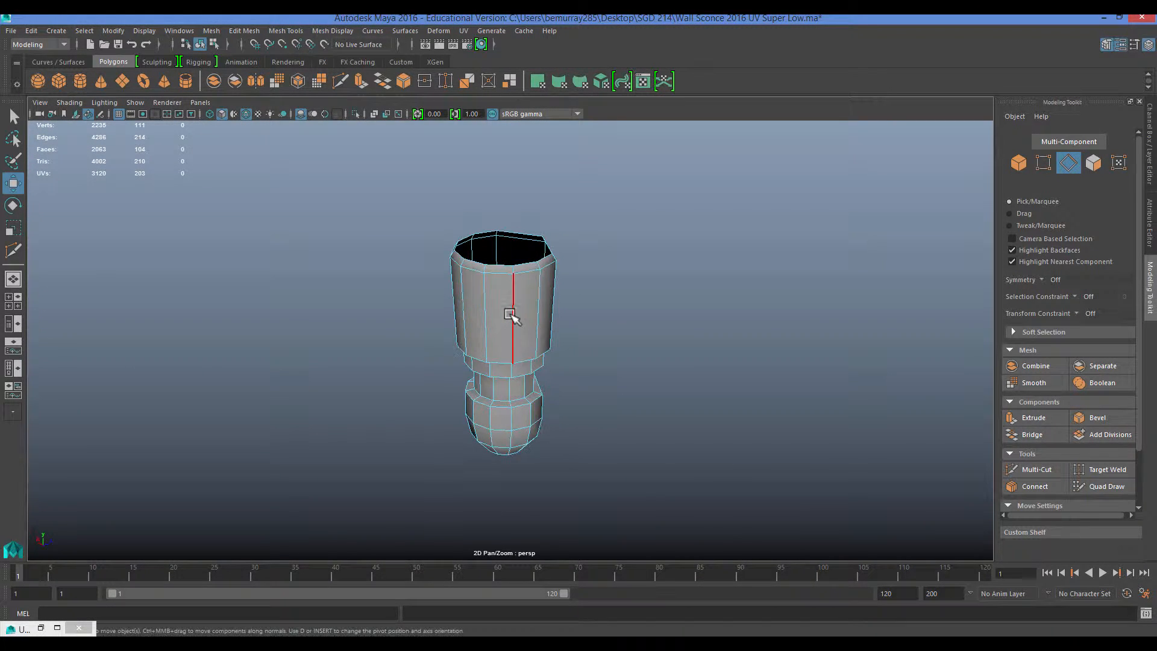
{"action": "left_click_drag", "start_coordinate": [526, 350], "coordinate": [525, 319], "text": "alt"}
{"action": "double_click", "coordinate": [500, 277], "text": "shift"}
{"action": "left_click_drag", "start_coordinate": [357, 333], "coordinate": [458, 398], "text": "alt"}
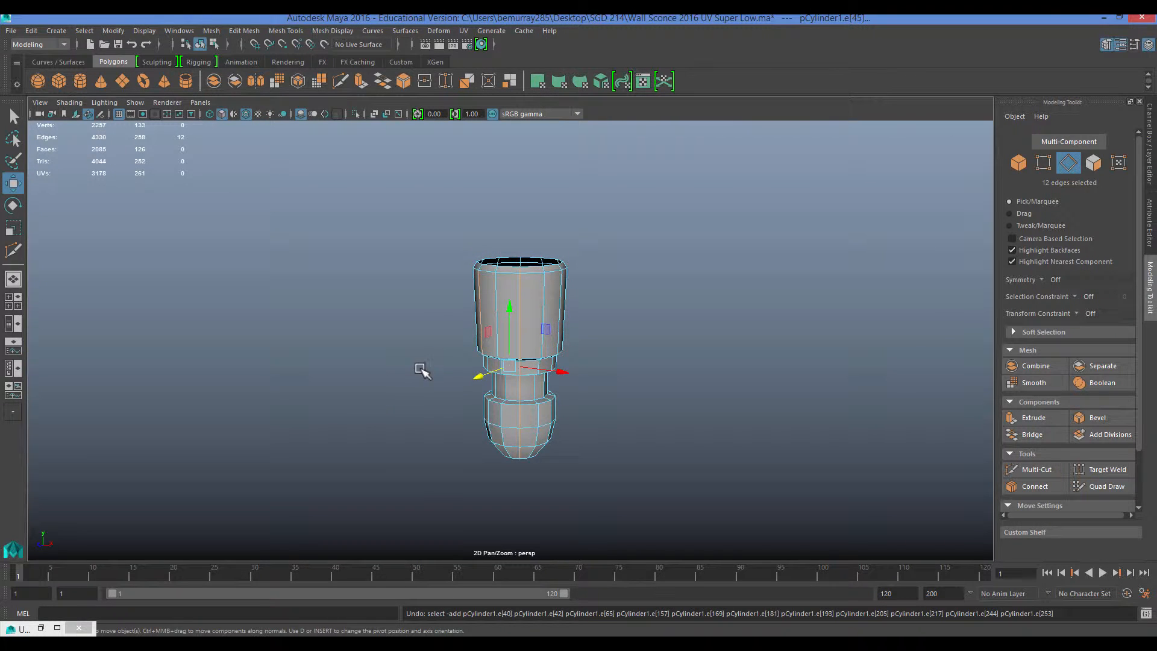
Undo the vertical edge loop selections and deletions on the bottom tip.
{"action": "key", "text": "ctrl+z"}
{"action": "key", "text": "ctrl+z"}
{"action": "key", "text": "ctrl+z"}
{"action": "key", "text": "ctrl+z"}
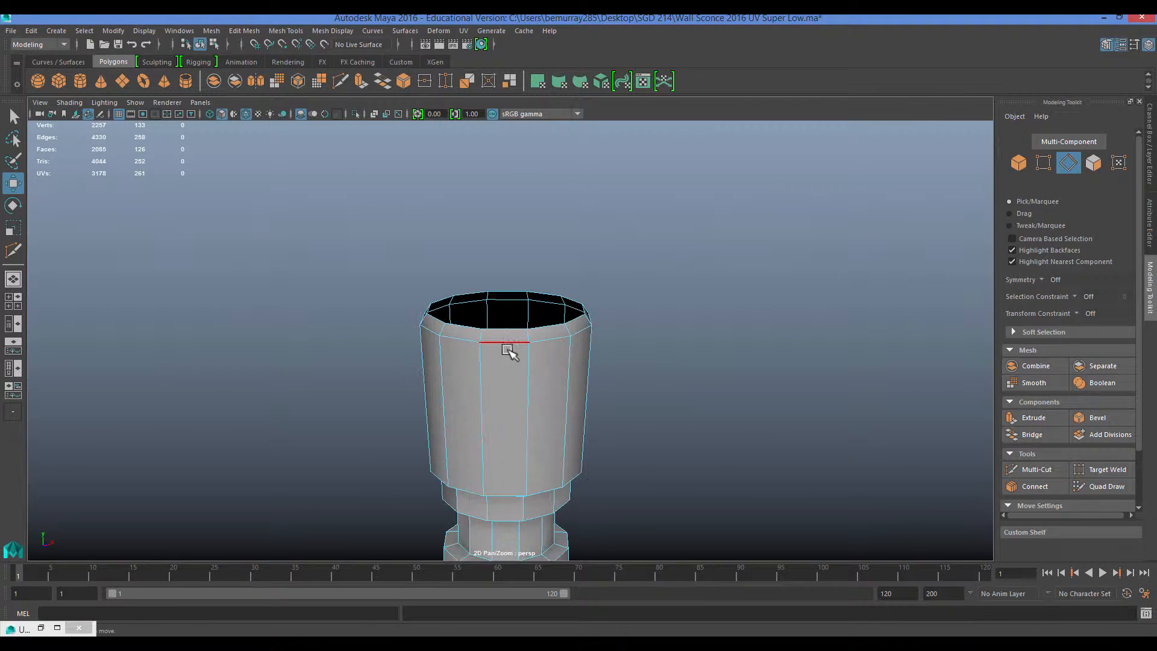
Delete the ring of bevelled faces around the bottom tip's upper rim and return to object selection.
{"action": "left_click", "coordinate": [508, 348]}
{"action": "scroll", "coordinate": [505, 332], "scroll_direction": "up", "scroll_amount": 2}
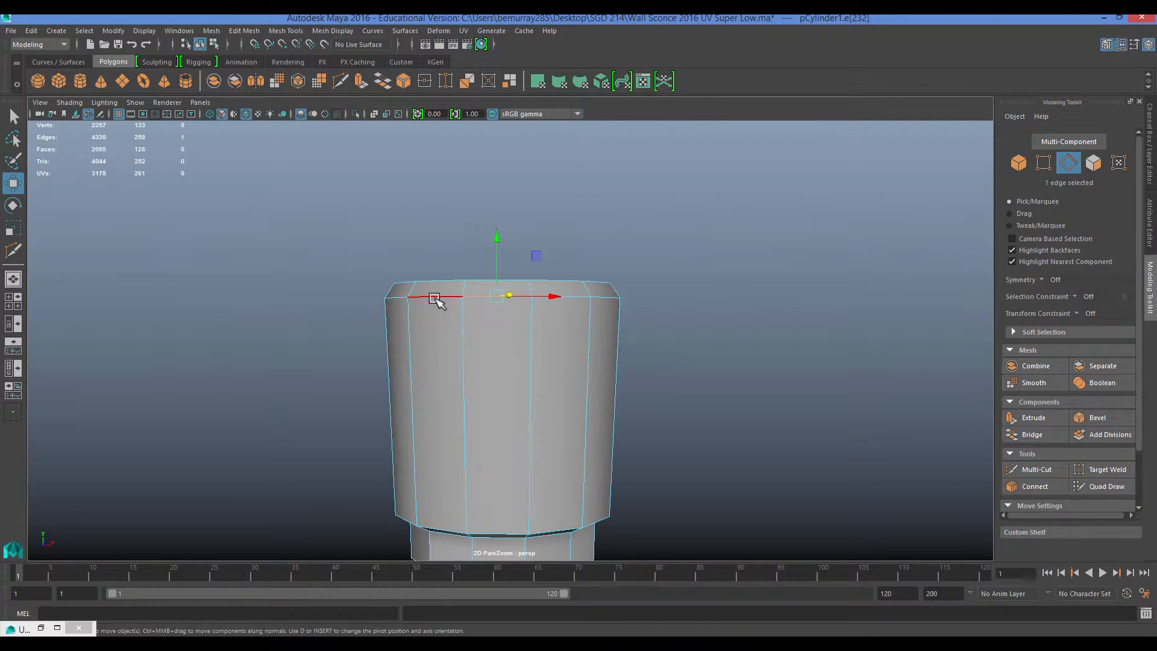
{"action": "left_click_drag", "start_coordinate": [476, 278], "coordinate": [463, 326], "text": "alt"}
{"action": "right_click_drag", "start_coordinate": [418, 313], "coordinate": [335, 407]}
{"action": "left_click", "coordinate": [427, 340]}
{"action": "left_click", "coordinate": [395, 329]}
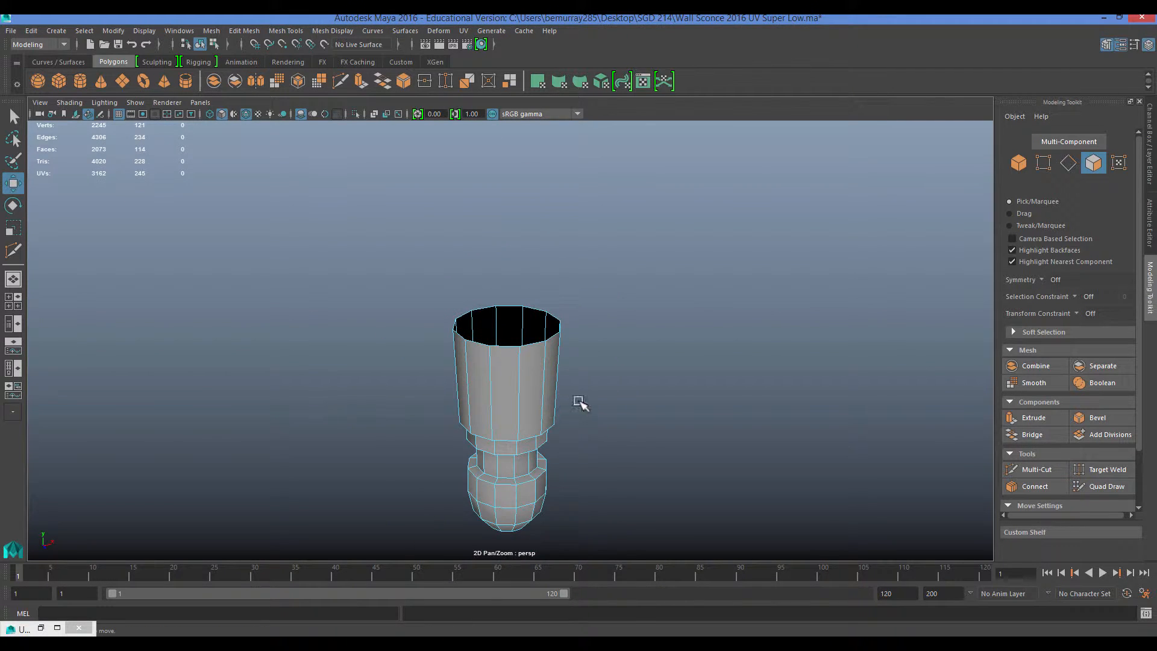
{"action": "right_click_drag", "start_coordinate": [525, 314], "coordinate": [499, 393]}
Set the bottom tip's Translate Y to 0.
{"action": "left_click", "coordinate": [1150, 148]}
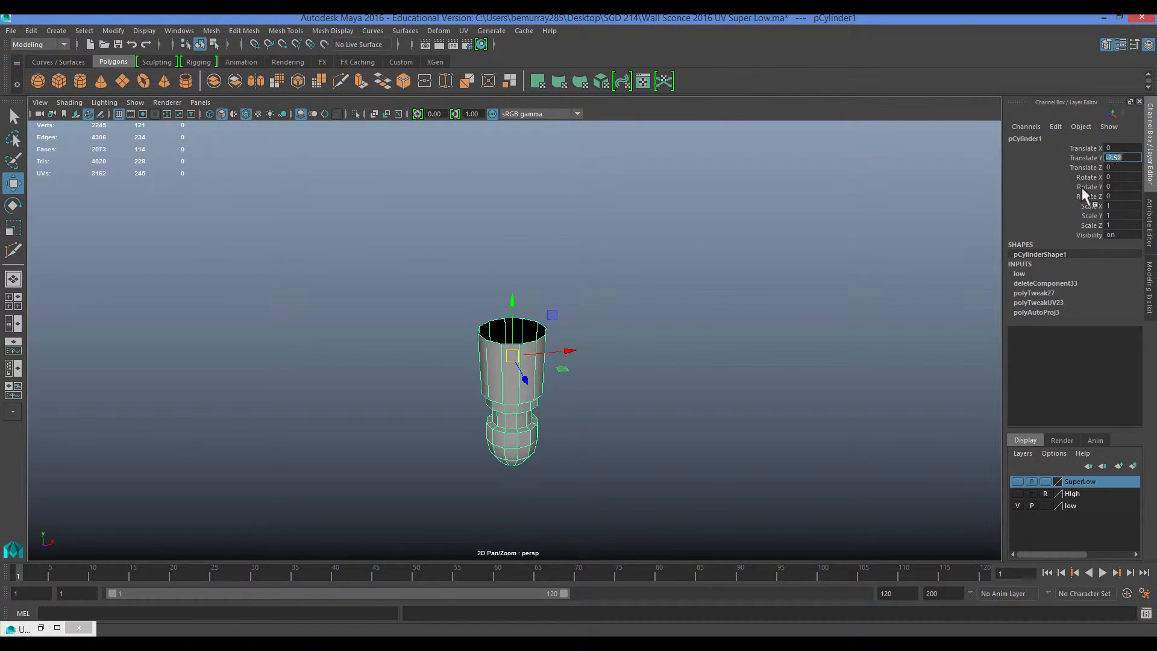
{"action": "type", "text": "0"}
{"action": "key", "text": "Return"}
Select the top finial, reset its Translate X so it sits back above the roof, and clear the selection.
{"action": "right_click_drag", "start_coordinate": [708, 335], "coordinate": [524, 271], "text": "alt"}
{"action": "middle_click_drag", "start_coordinate": [566, 199], "coordinate": [570, 374], "text": "alt"}
{"action": "left_click", "coordinate": [624, 184]}
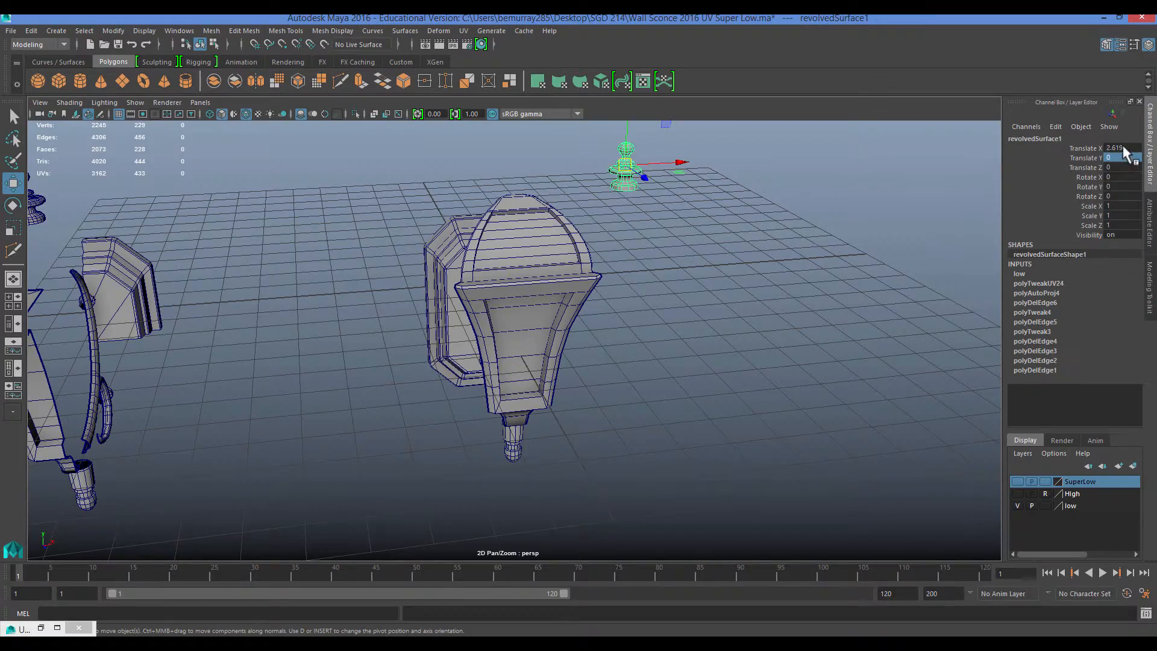
{"action": "key", "text": "super"}
{"action": "left_click", "coordinate": [175, 194]}
{"action": "left_click", "coordinate": [307, 395]}
{"action": "left_click_drag", "start_coordinate": [307, 395], "coordinate": [462, 440], "text": "alt"}
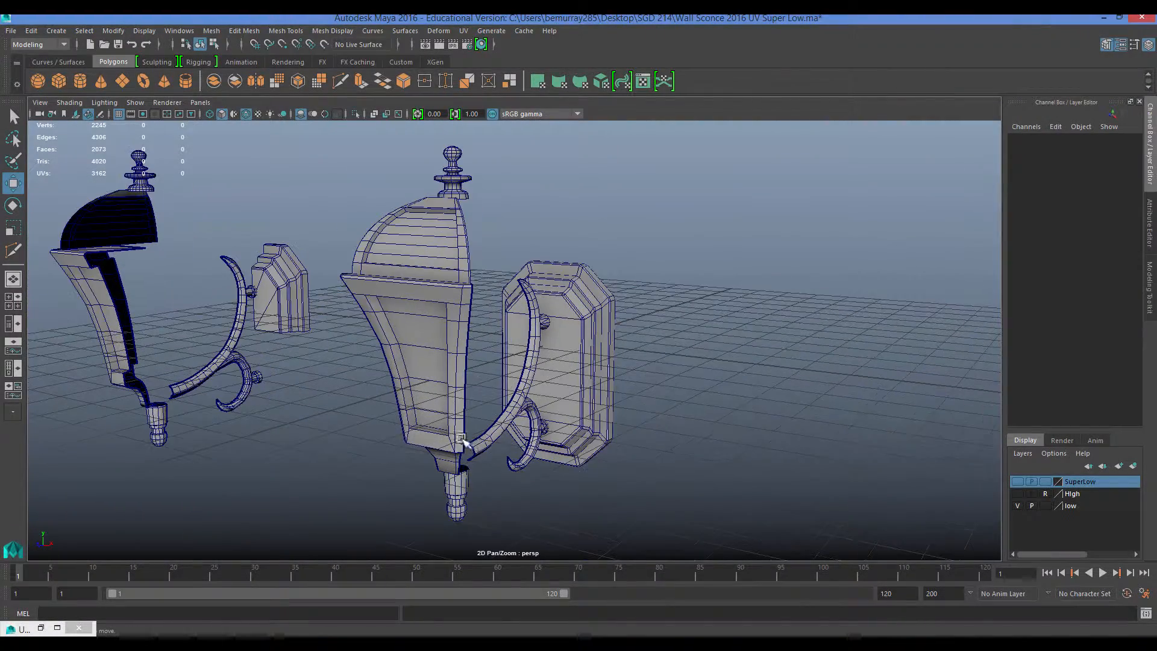